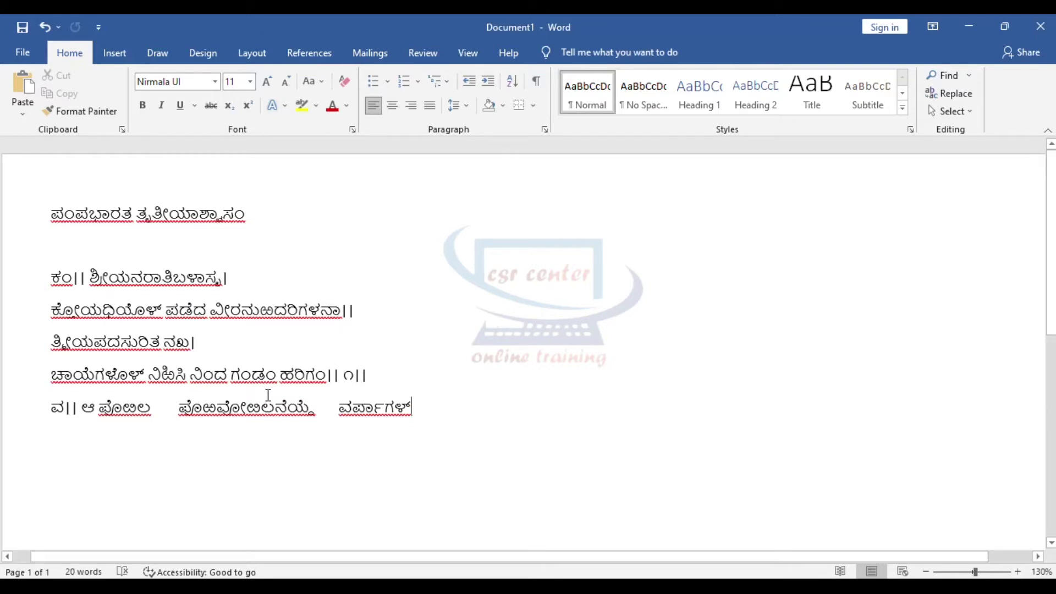
Step: Split ಕಂ onto its own line and delete the || and trailing | marks on the opening lines
{"action": "left_click", "coordinate": [85, 275]}
{"action": "key", "text": "Return"}
{"action": "double_click", "coordinate": [86, 273]}
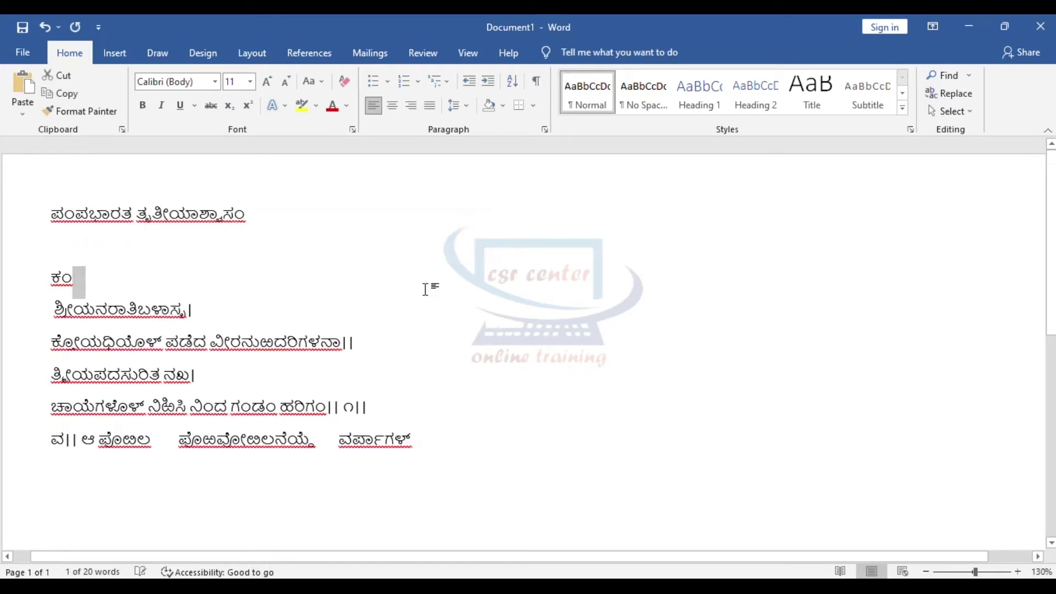
{"action": "key", "text": "BackSpace"}
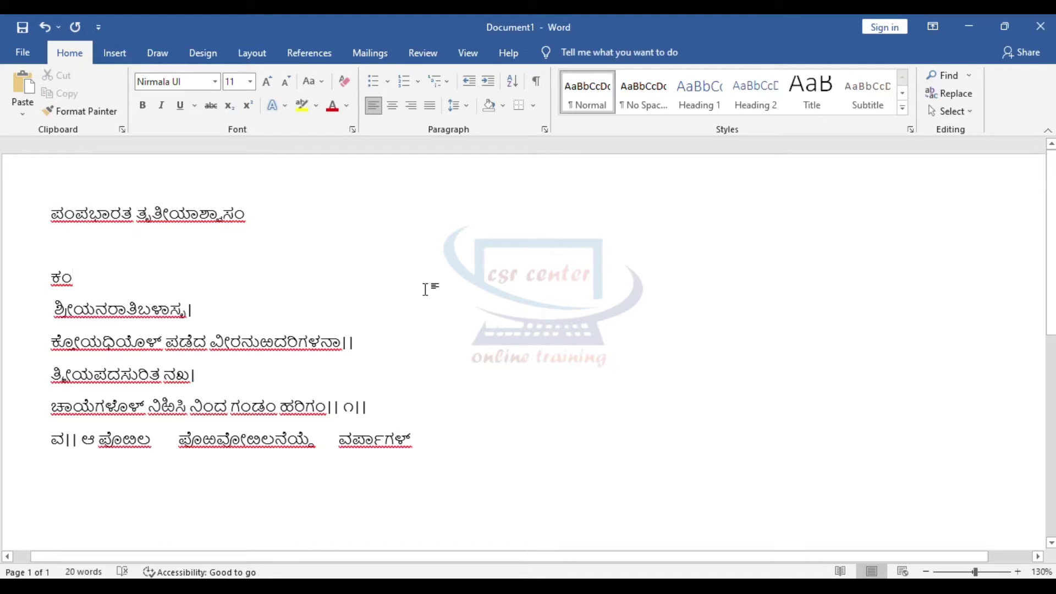
{"action": "left_click", "coordinate": [211, 309]}
{"action": "key", "text": "BackSpace"}
{"action": "left_click", "coordinate": [370, 344]}
{"action": "key", "text": "BackSpace"}
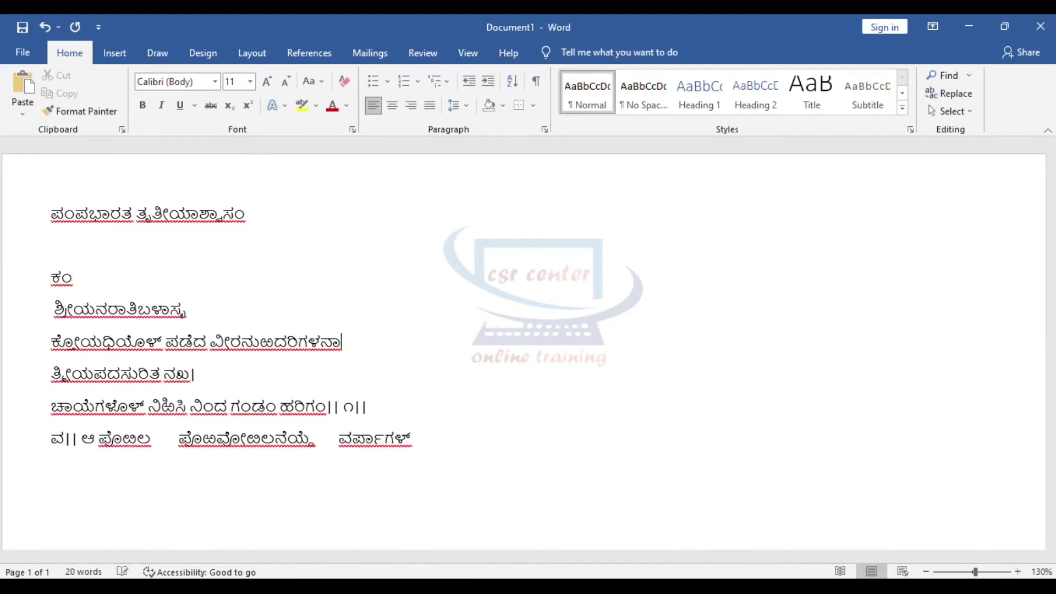
{"action": "key", "text": "BackSpace"}
Step: Put ಕೋಯಧಿಯೊಳ್, ಪಡೆದ, ವೀರನುಬದರಿಗಳನಾ and ನಖ on separate lines, removing the | after ನಖ
{"action": "left_click", "coordinate": [166, 342]}
{"action": "key", "text": "Return"}
{"action": "left_click", "coordinate": [95, 374]}
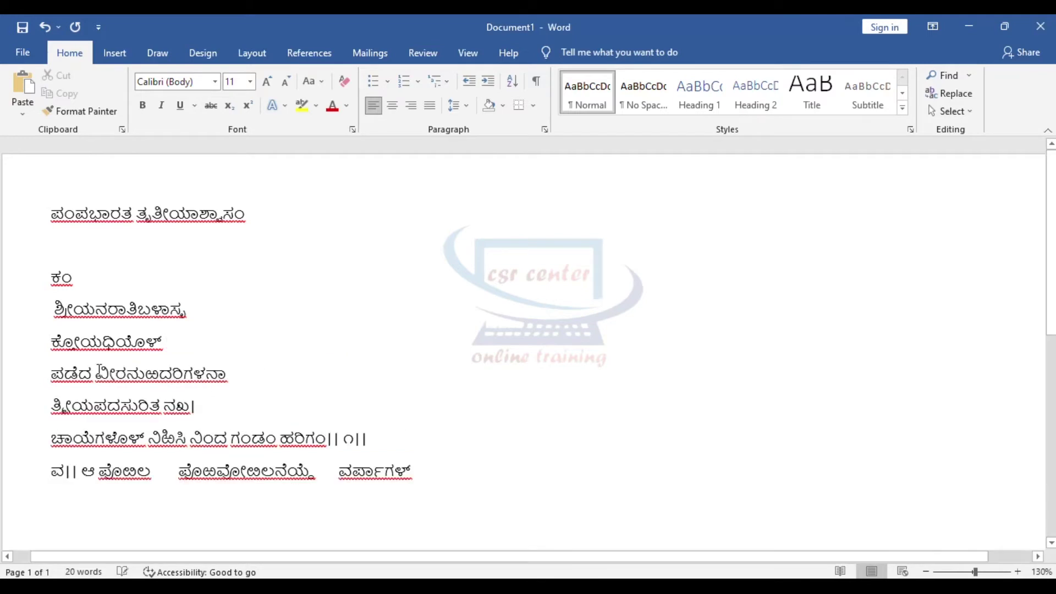
{"action": "key", "text": "Return"}
{"action": "left_click", "coordinate": [163, 438]}
{"action": "key", "text": "Return"}
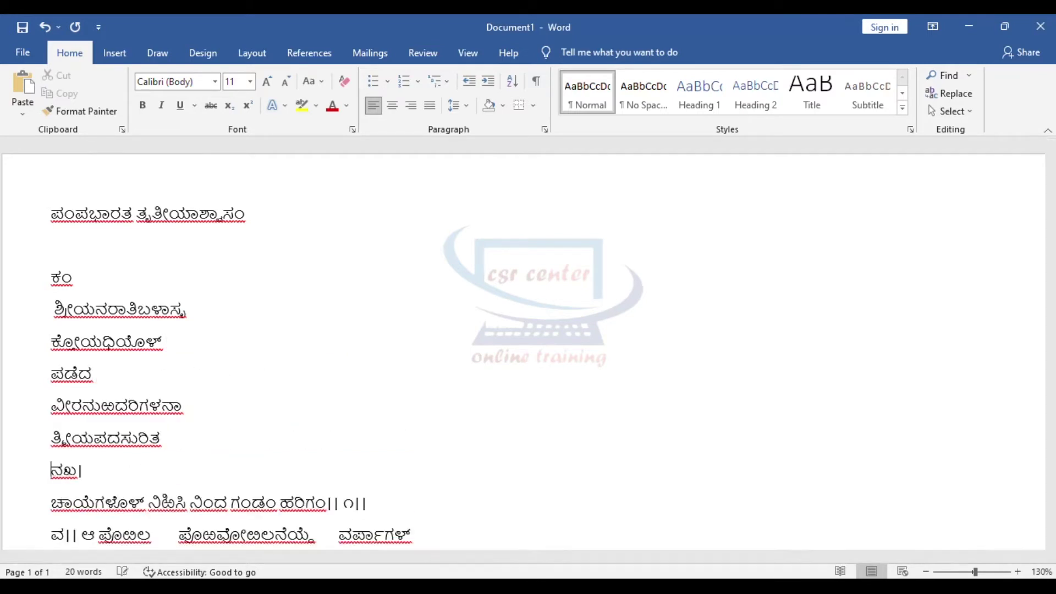
{"action": "left_click", "coordinate": [123, 463]}
{"action": "key", "text": "BackSpace"}
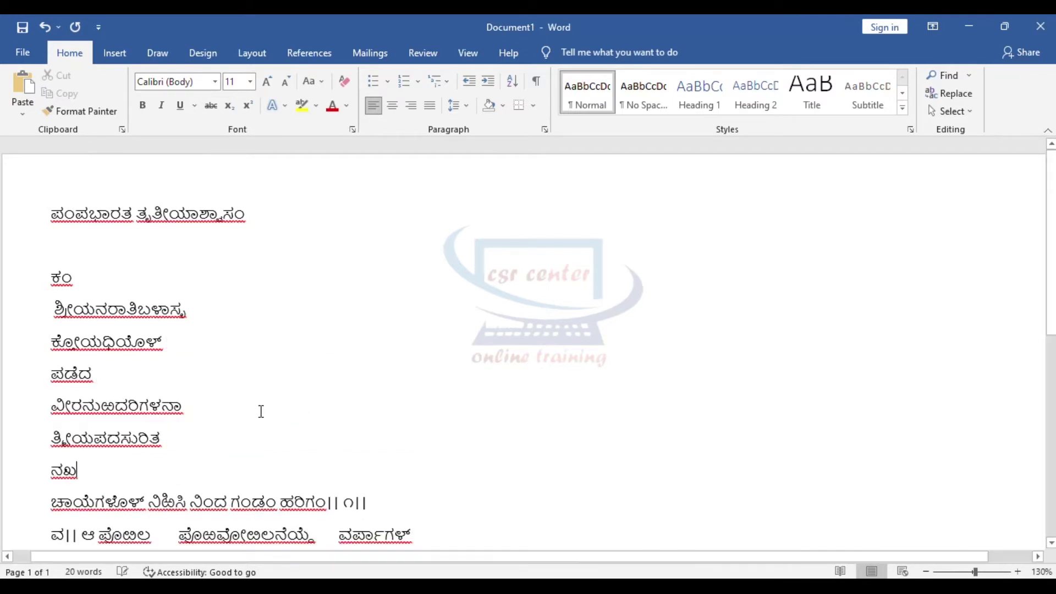
Step: Put ಹರಿಗಂ on its own line, delete the || ೧|| marks, and move ಆ ಪೊಲಿಲ down
{"action": "scroll", "coordinate": [260, 412], "scroll_direction": "down", "scroll_amount": 2}
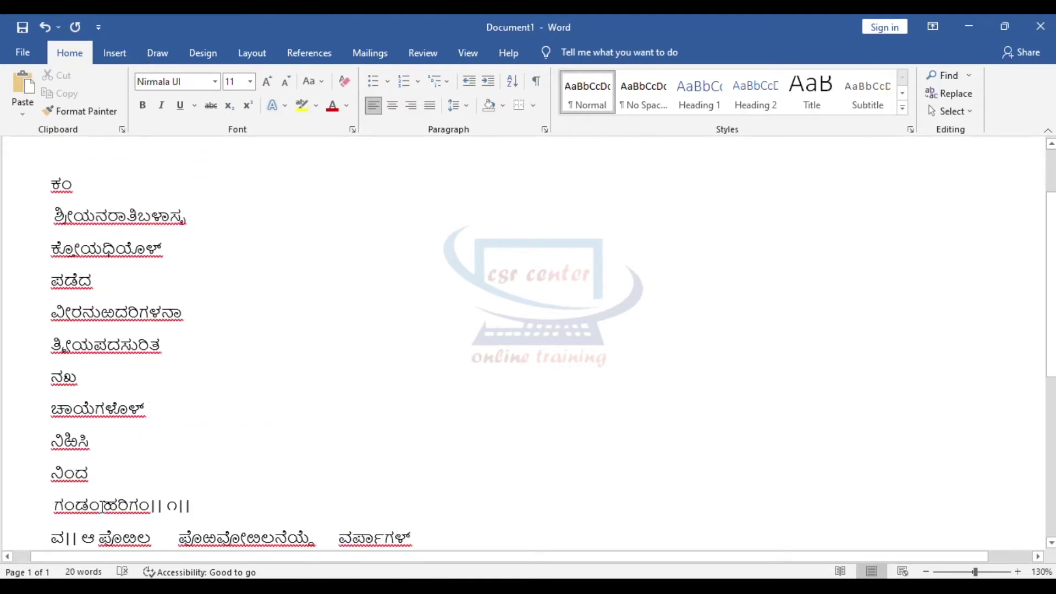
{"action": "left_click", "coordinate": [101, 504]}
{"action": "key", "text": "Return"}
{"action": "scroll", "coordinate": [169, 442], "scroll_direction": "down", "scroll_amount": 3}
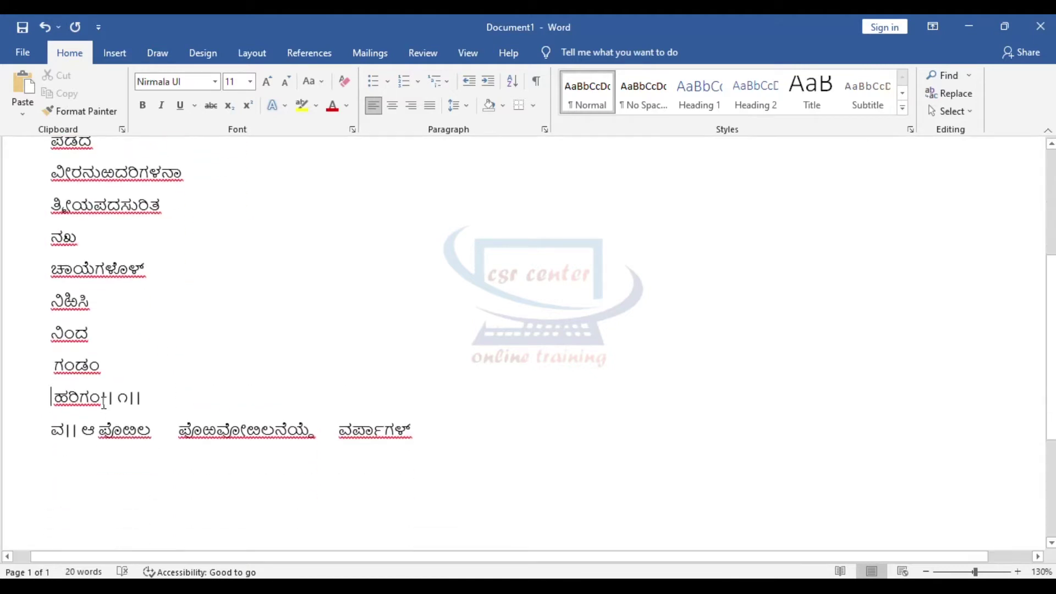
{"action": "left_click_drag", "start_coordinate": [101, 397], "coordinate": [143, 399]}
{"action": "key", "text": "BackSpace"}
{"action": "left_click", "coordinate": [80, 430]}
{"action": "key", "text": "Return"}
Step: Return to the top and scroll through the word list to check it
{"action": "key", "text": "ctrl+Home"}
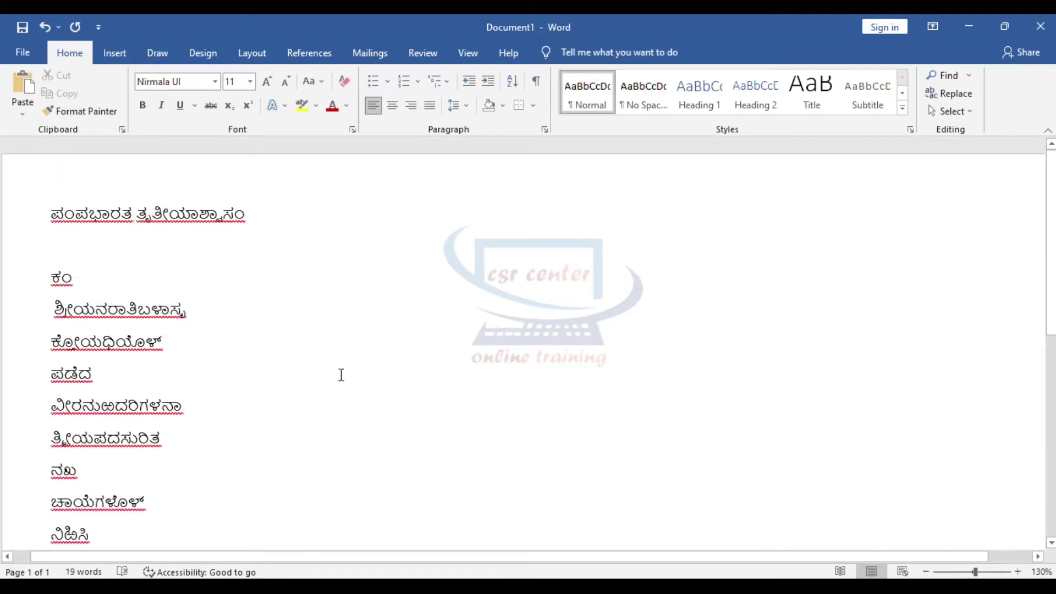
{"action": "scroll", "coordinate": [341, 375], "scroll_direction": "down", "scroll_amount": 2}
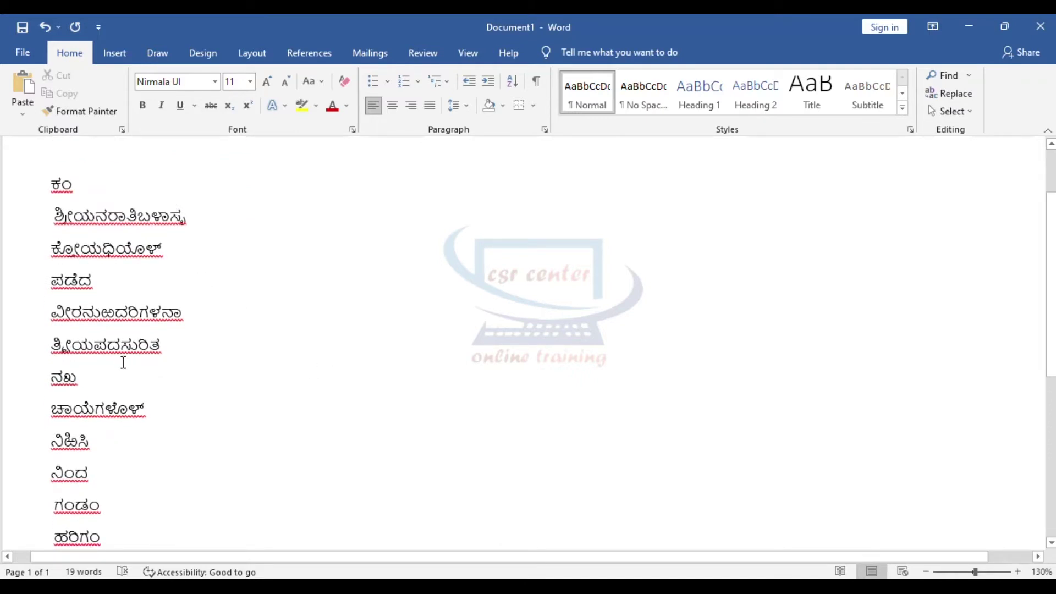
{"action": "scroll", "coordinate": [124, 360], "scroll_direction": "down", "scroll_amount": 4}
{"action": "scroll", "coordinate": [124, 360], "scroll_direction": "up", "scroll_amount": 1}
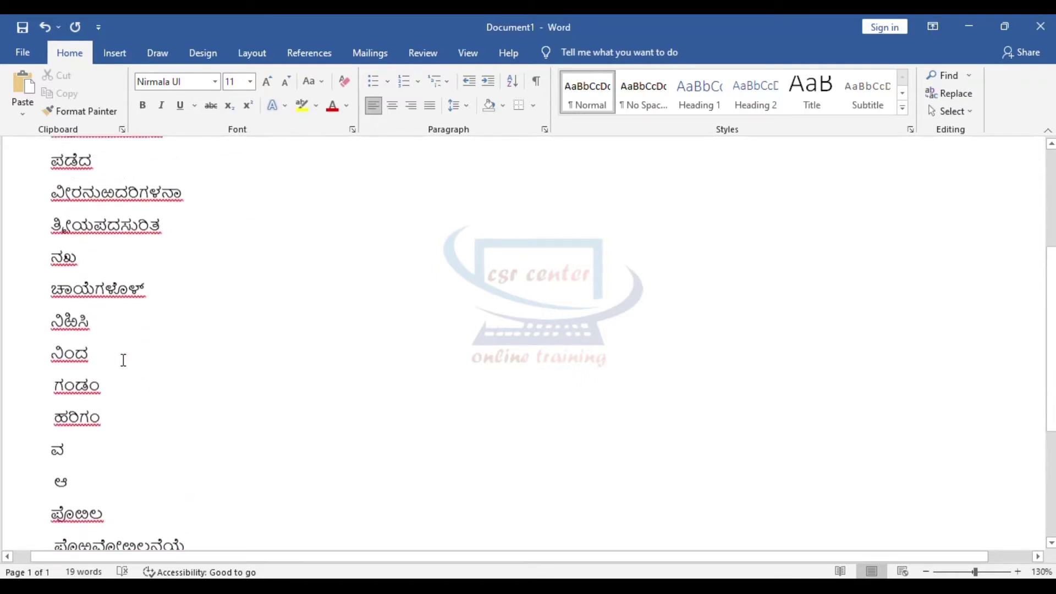
{"action": "scroll", "coordinate": [124, 360], "scroll_direction": "up", "scroll_amount": 5}
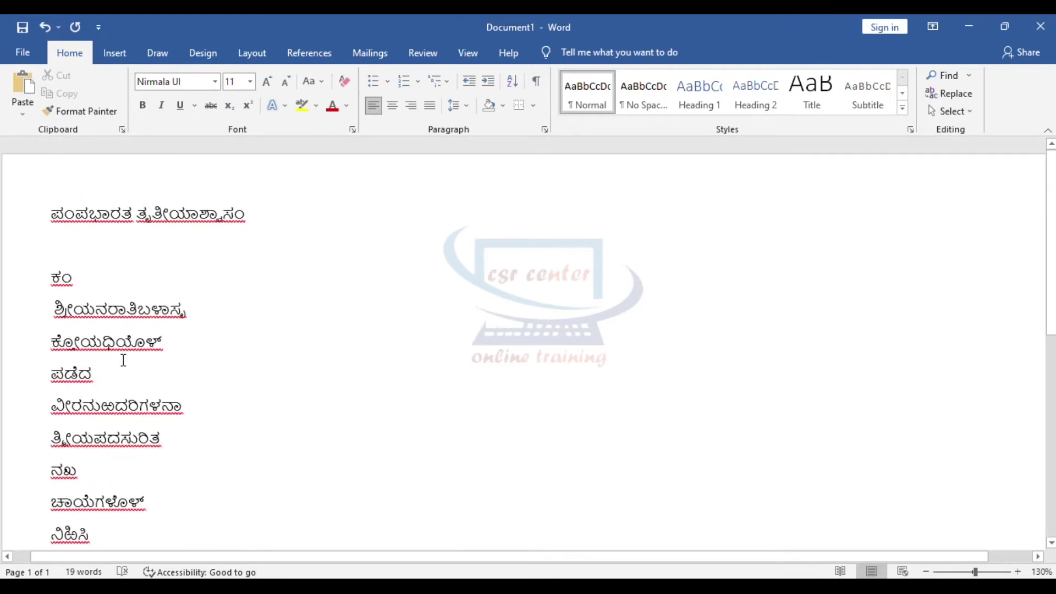
{"action": "scroll", "coordinate": [124, 361], "scroll_direction": "down", "scroll_amount": 4}
{"action": "scroll", "coordinate": [151, 228], "scroll_direction": "up", "scroll_amount": 4}
{"action": "key", "text": "alt+shift"}
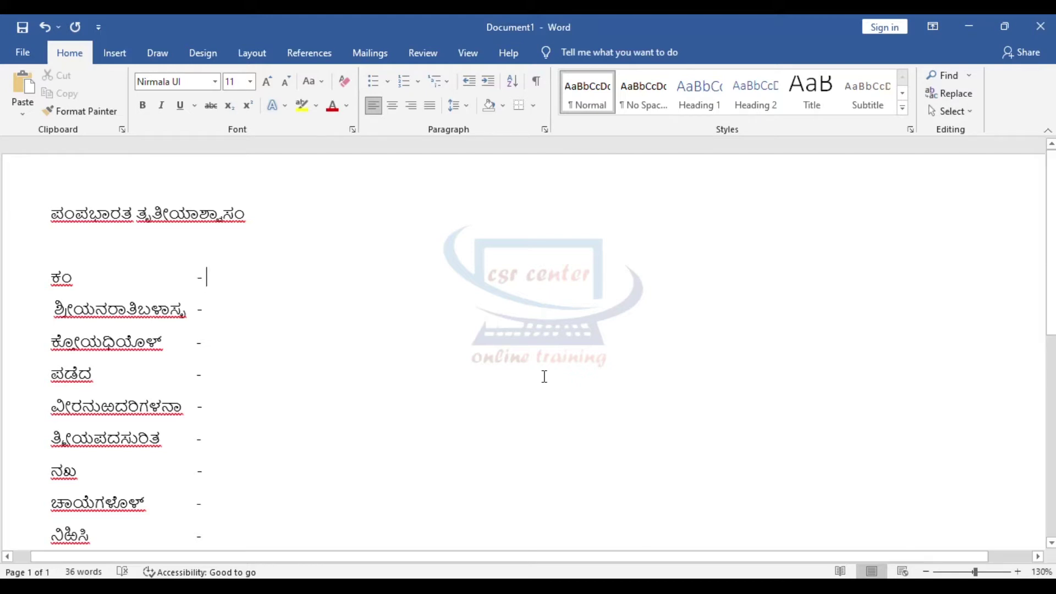
Step: Add 'k + shift + m' and retyped ಕಂ, then start line two with 'shift + s + f + r + shift + i'
{"action": "type", "text": "k"}
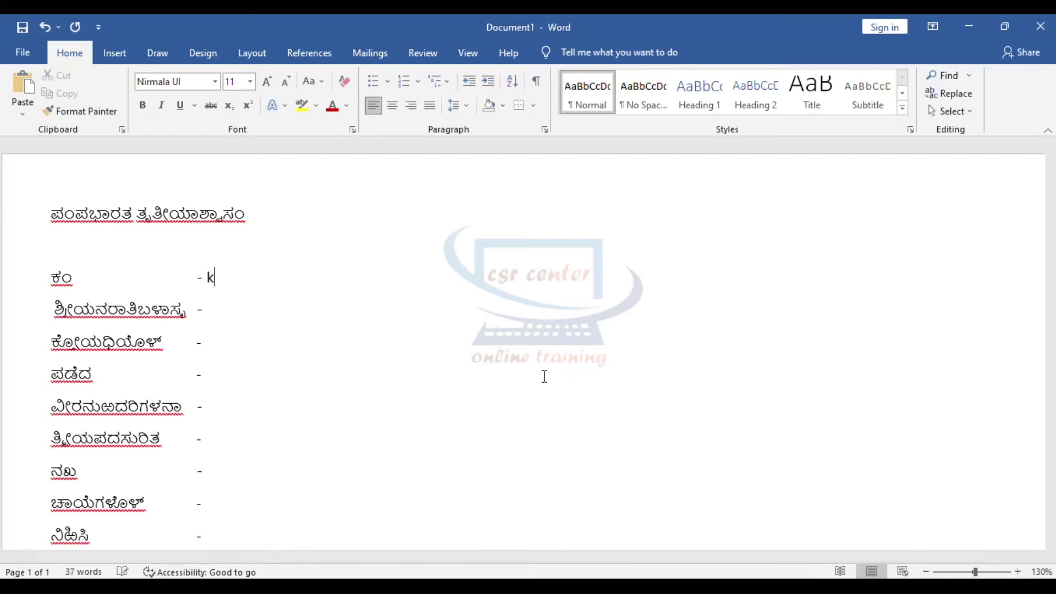
{"action": "type", "text": " + shift + m"}
{"action": "key", "text": "Tab"}
{"action": "type", "text": "ಕ್"}
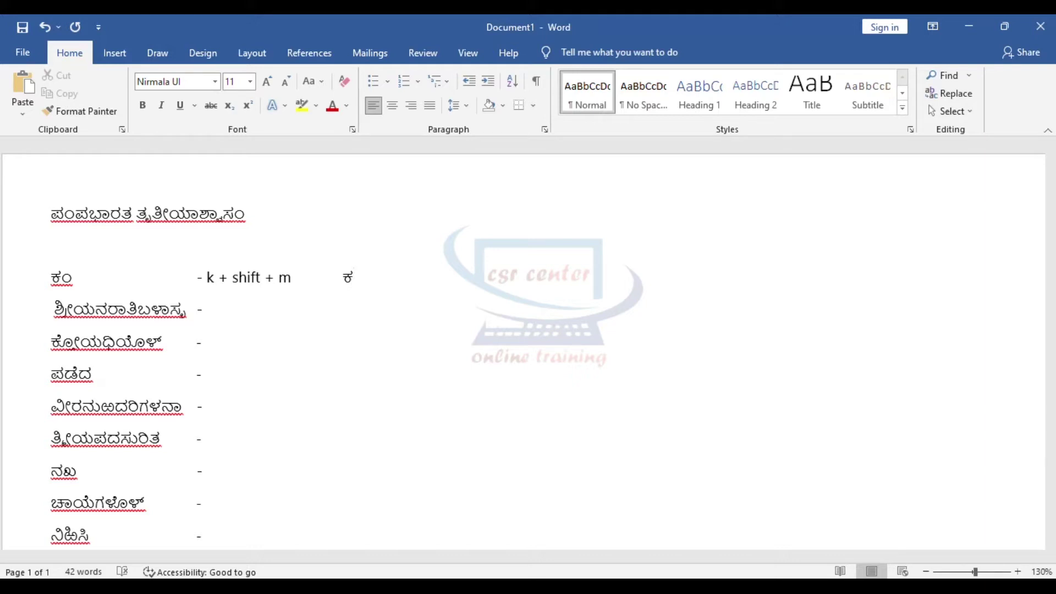
{"action": "type", "text": "ಂ"}
{"action": "key", "text": "Down"}
{"action": "type", "text": "shift + s + f"}
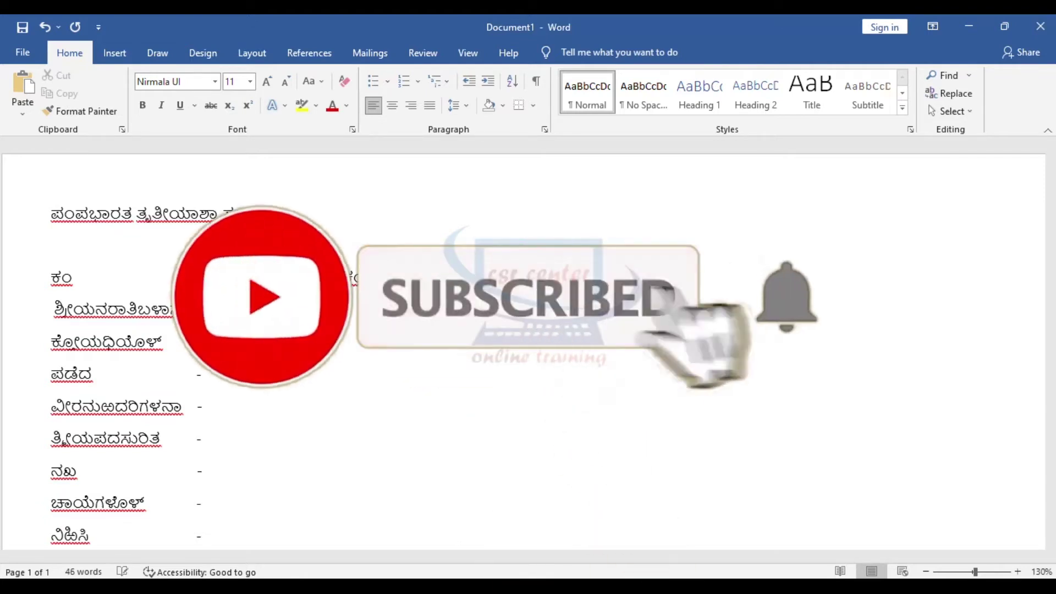
{"action": "type", "text": " + r + shift"}
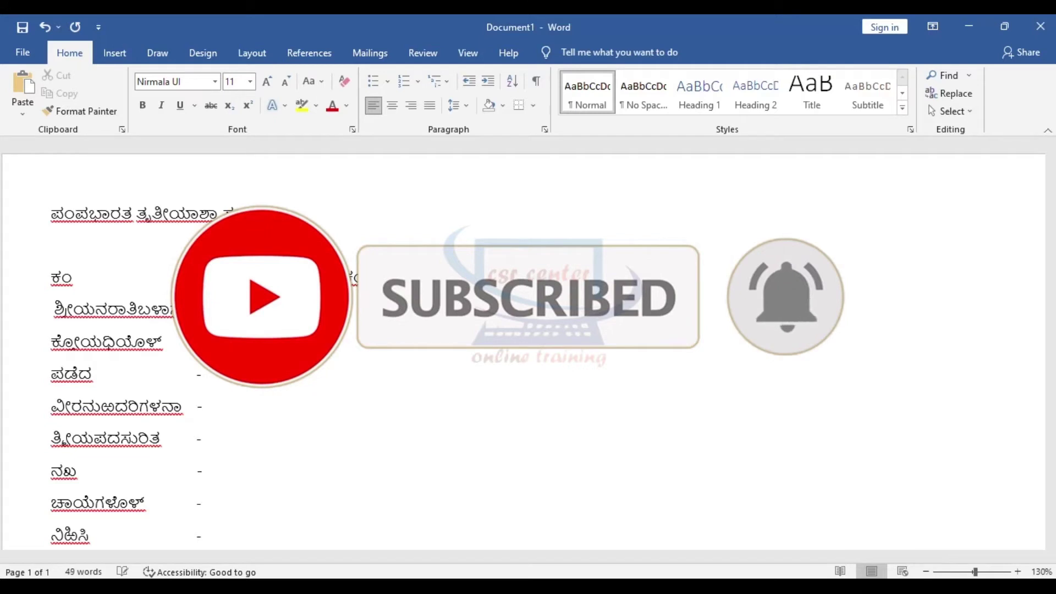
{"action": "type", "text": " + i"}
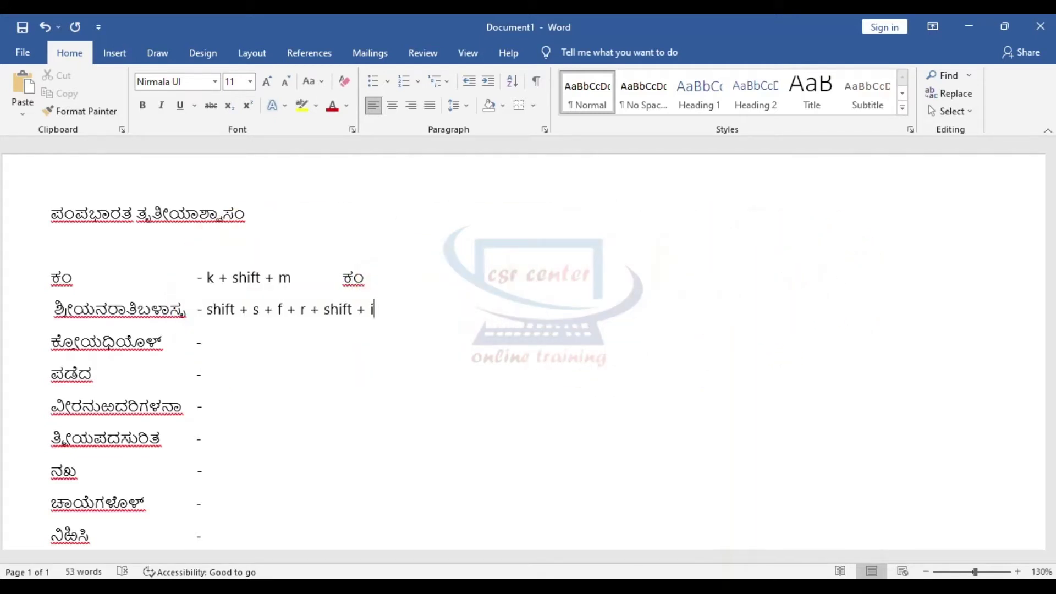
Step: Extend the second word's sequence with '+ y + n + r + a + t + i +'
{"action": "left_click", "coordinate": [80, 311]}
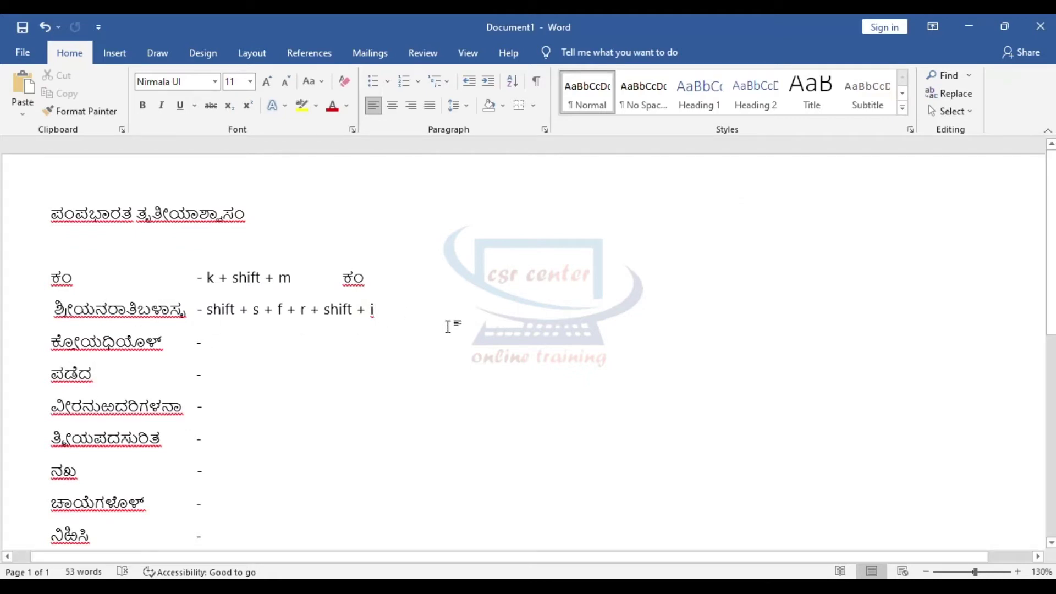
{"action": "type", "text": "+"}
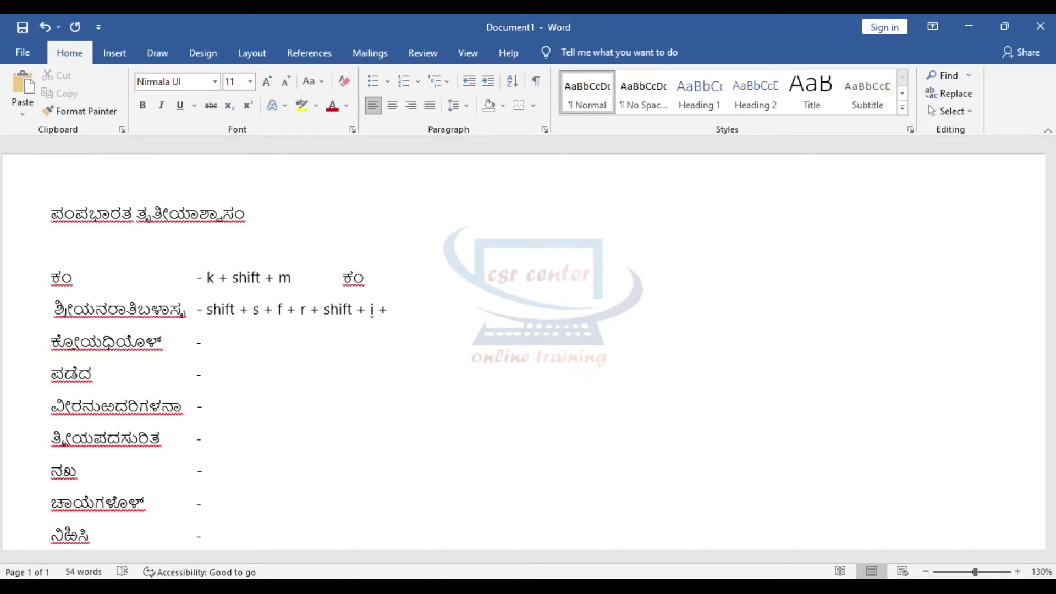
{"action": "type", "text": "y +"}
{"action": "left_click_drag", "start_coordinate": [95, 311], "coordinate": [108, 311]}
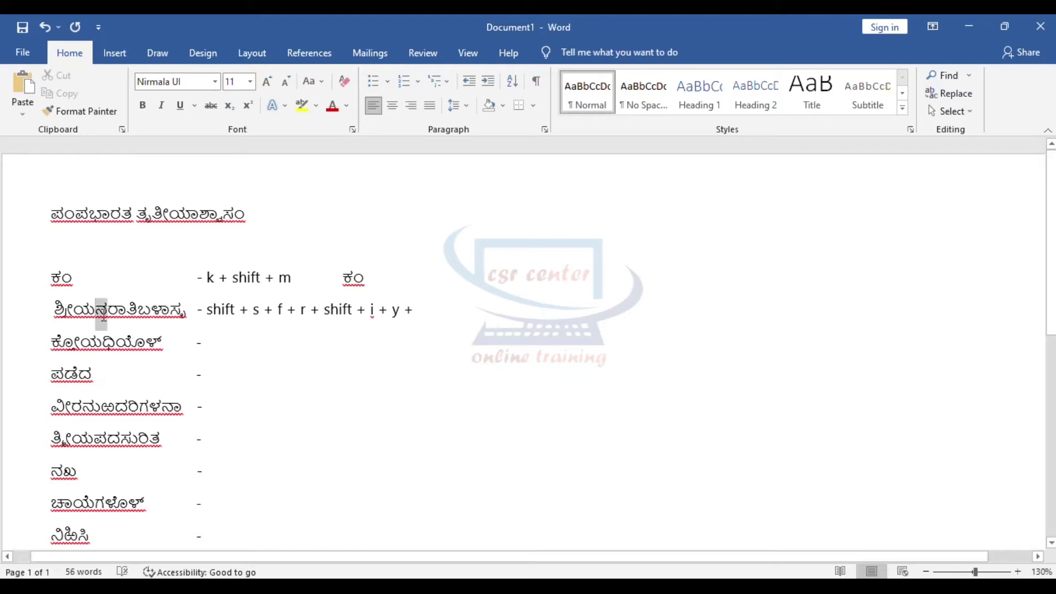
{"action": "left_click", "coordinate": [420, 311]}
{"action": "type", "text": "n +"}
{"action": "left_click_drag", "start_coordinate": [108, 312], "coordinate": [127, 312]}
{"action": "left_click", "coordinate": [455, 312]}
{"action": "type", "text": "r + a"}
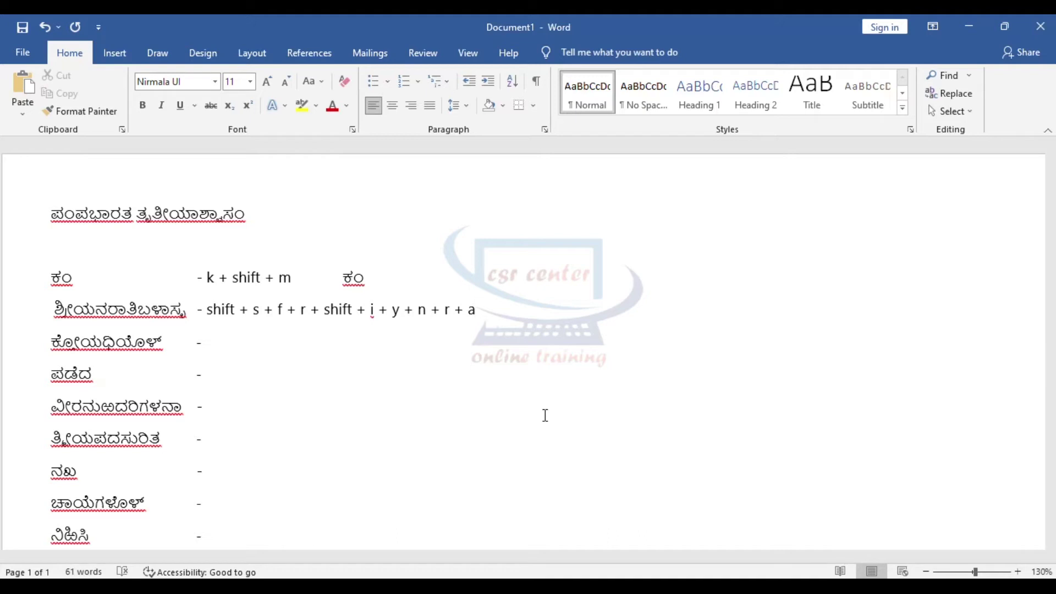
{"action": "key", "text": "End"}
{"action": "type", "text": "+ t + i +"}
Step: Finish the sequence with 'b + shift + l + a + s + shift + r'
{"action": "left_click_drag", "start_coordinate": [138, 313], "coordinate": [151, 314]}
{"action": "left_click", "coordinate": [545, 306]}
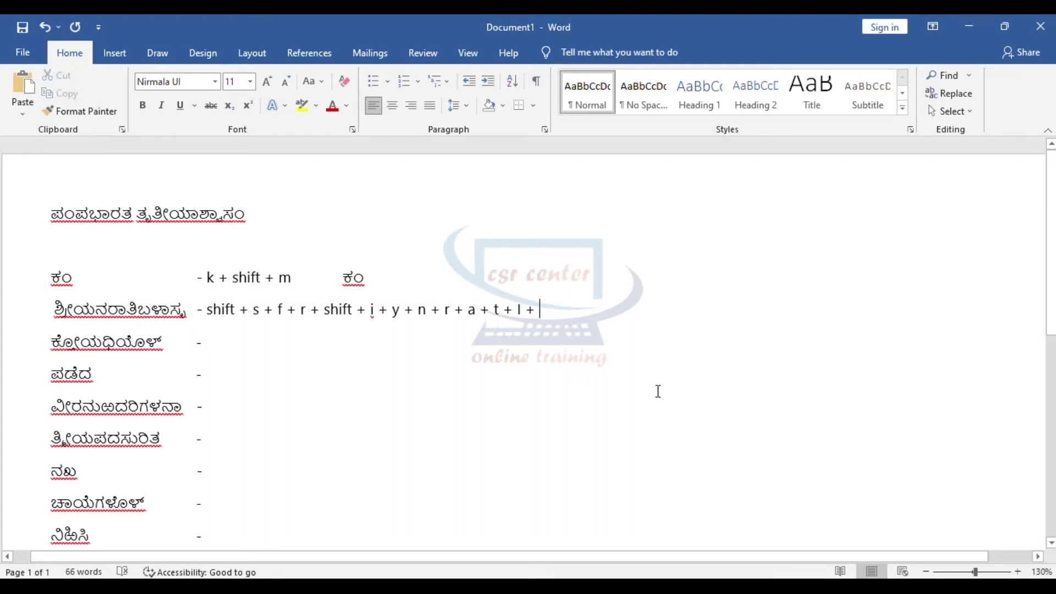
{"action": "type", "text": "b +"}
{"action": "left_click_drag", "start_coordinate": [152, 316], "coordinate": [168, 316]}
{"action": "left_click", "coordinate": [581, 317]}
{"action": "type", "text": "shift + "}
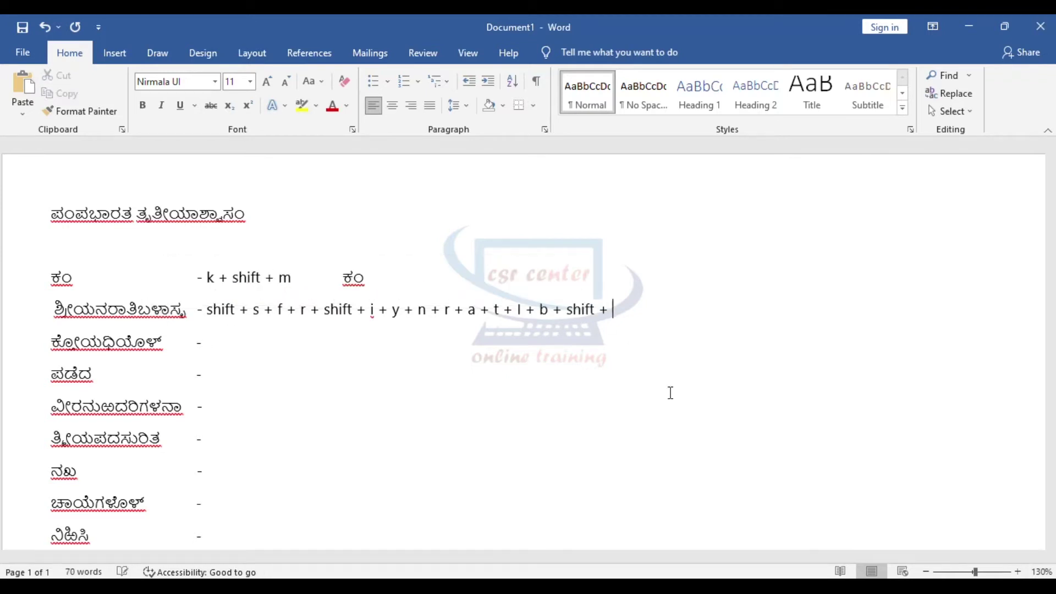
{"action": "type", "text": "l + a +"}
{"action": "left_click", "coordinate": [187, 311]}
{"action": "left_click_drag", "start_coordinate": [174, 315], "coordinate": [171, 314]}
{"action": "left_click", "coordinate": [683, 326]}
{"action": "type", "text": "s + shift + r"}
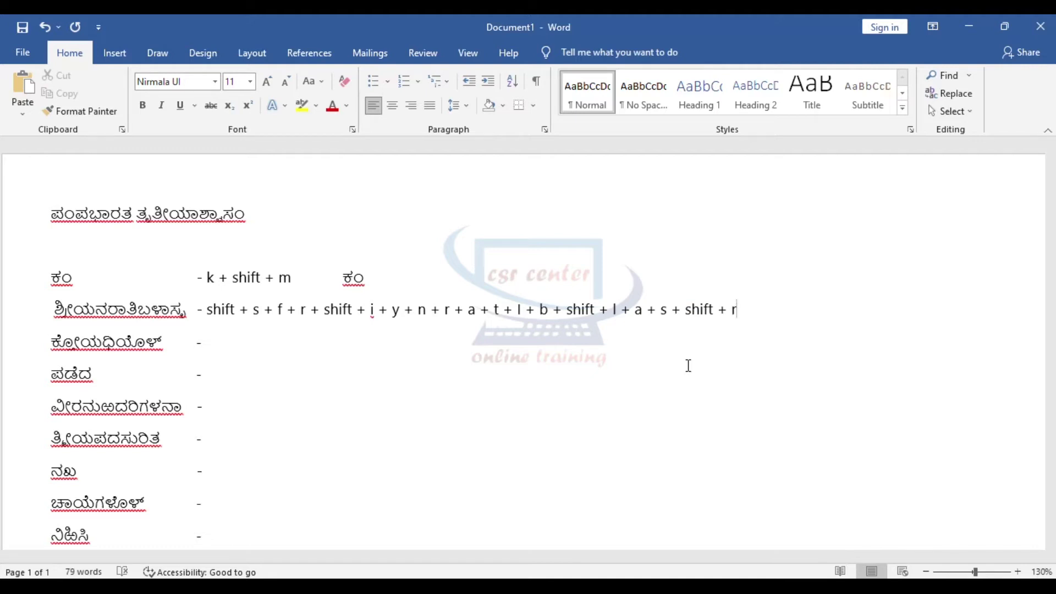
Step: Begin the retyped second word by entering ಶ್ರೀ after its keystroke sequence
{"action": "left_click_drag", "start_coordinate": [54, 312], "coordinate": [187, 313]}
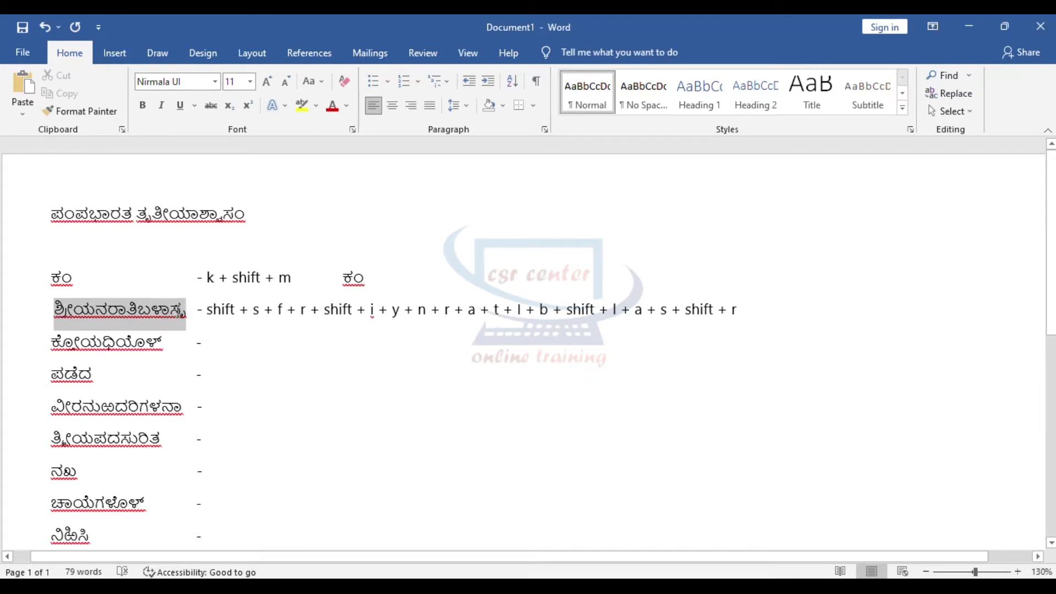
{"action": "left_click", "coordinate": [771, 310]}
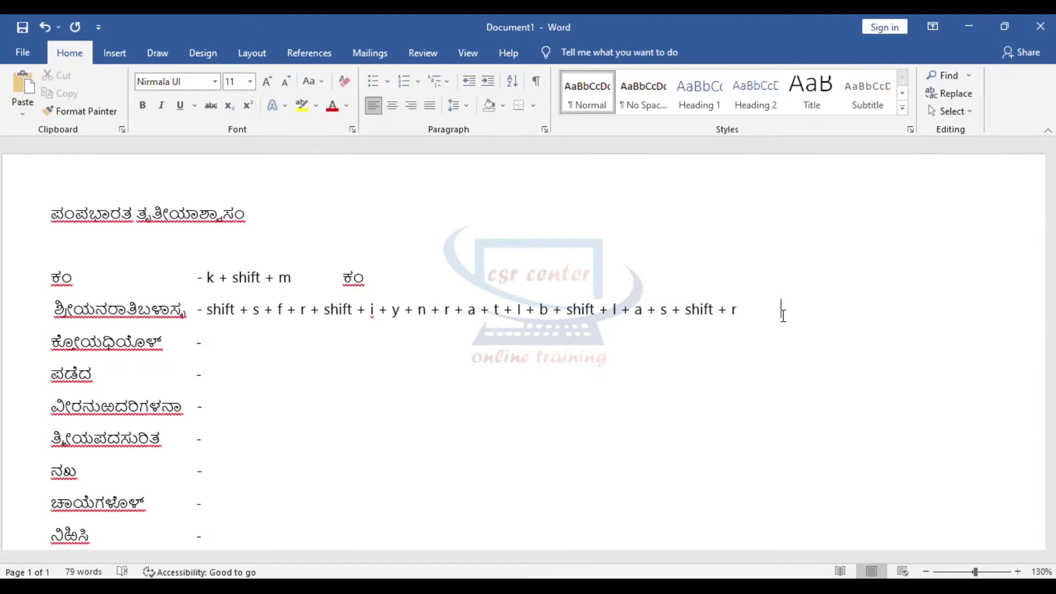
{"action": "type", "text": "ಶ್ರೀ"}
Step: Complete ಶ್ರೀಯನರಾತಿಬಳಾಸ್ಸ by typing frIynratlbLasR after ಶ, then compare it with the original word
{"action": "left_click_drag", "start_coordinate": [206, 312], "coordinate": [263, 312]}
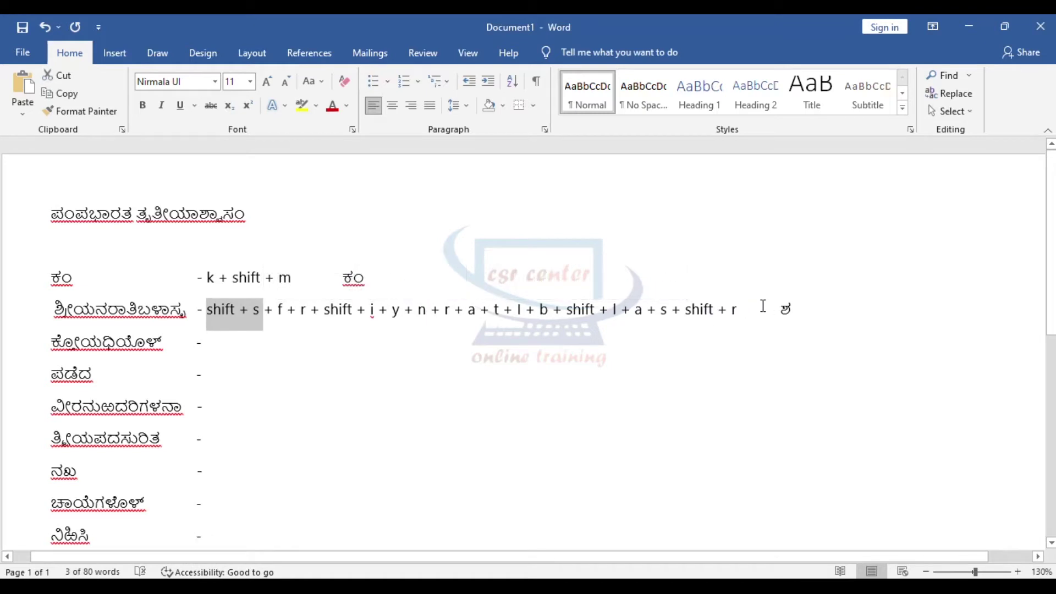
{"action": "left_click", "coordinate": [790, 309]}
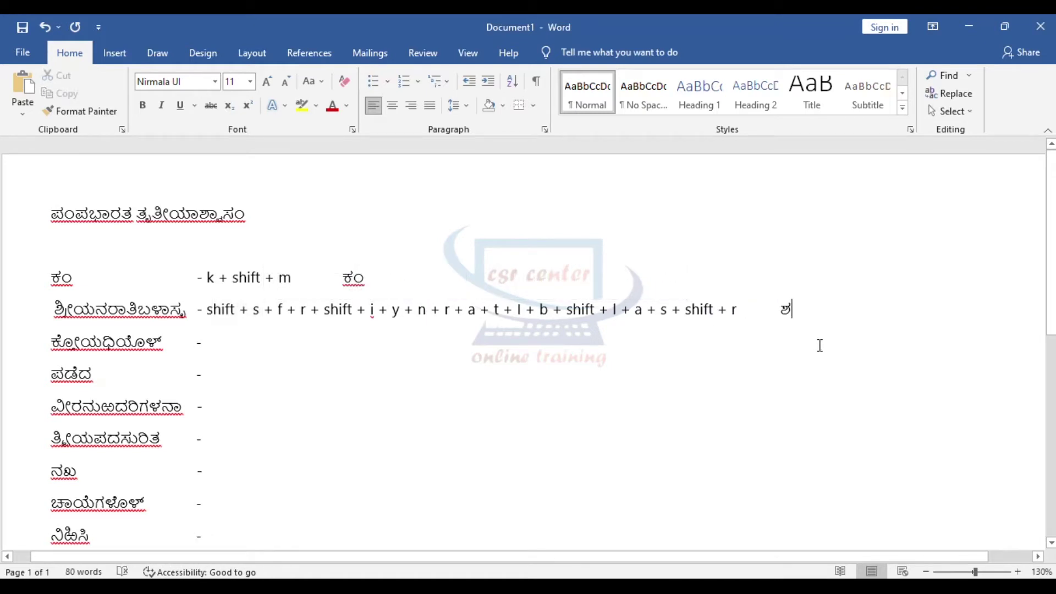
{"action": "type", "text": "f"}
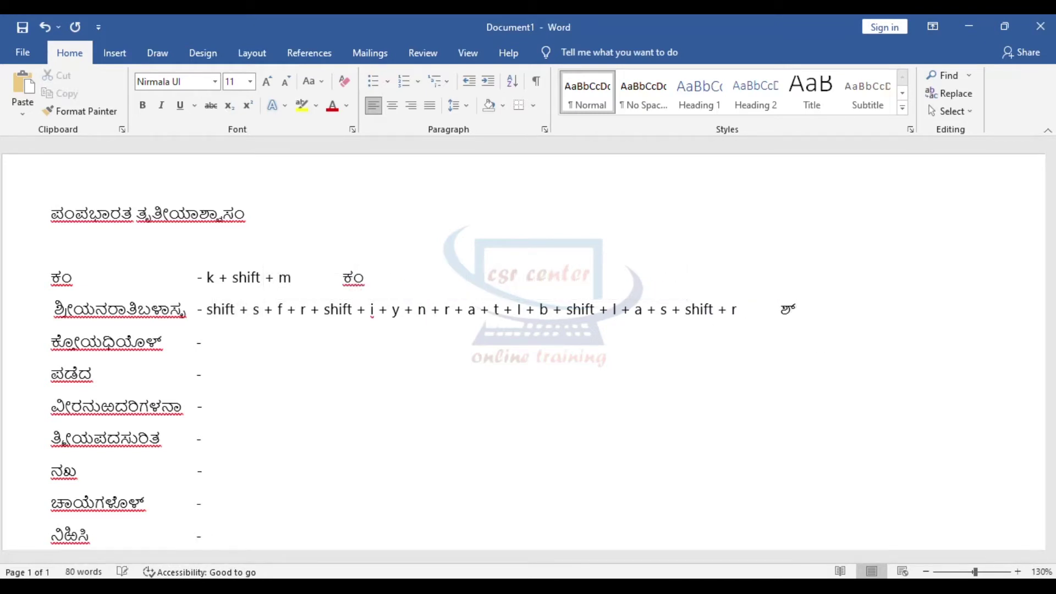
{"action": "type", "text": "rIynra"}
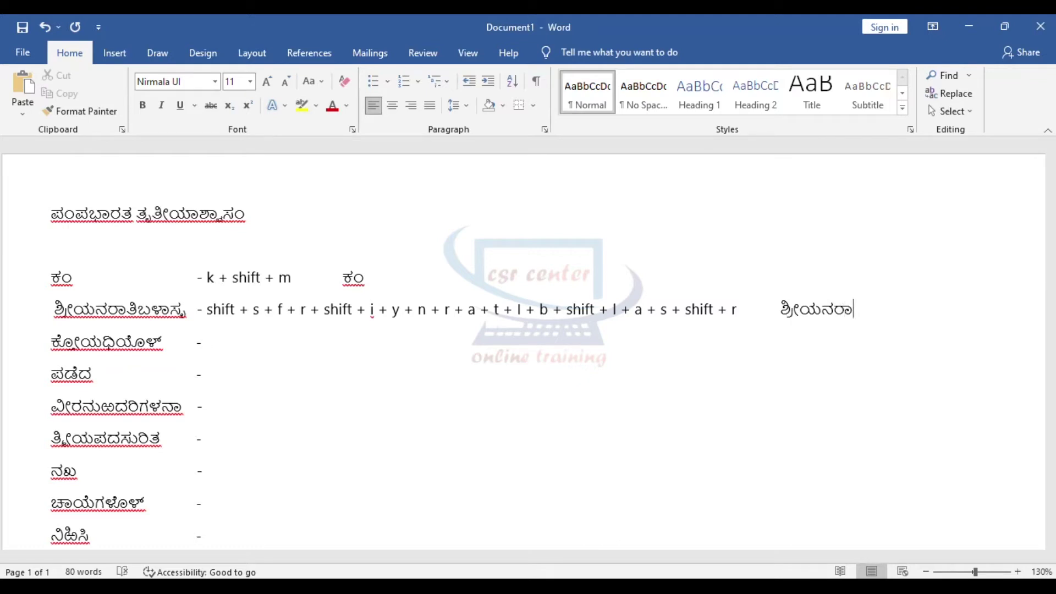
{"action": "type", "text": "tlbLasR"}
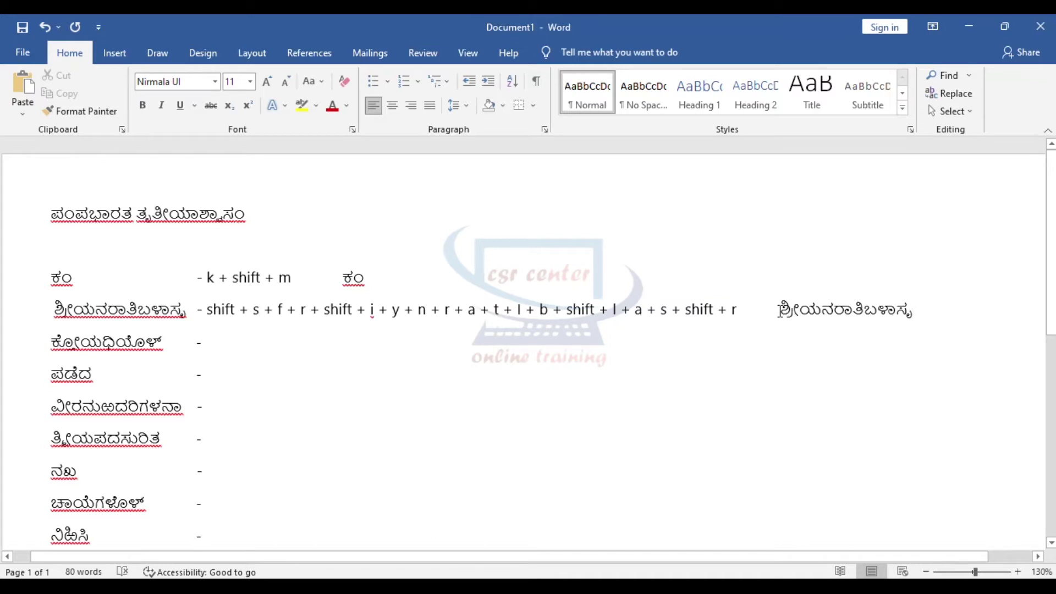
{"action": "left_click_drag", "start_coordinate": [780, 311], "coordinate": [926, 338]}
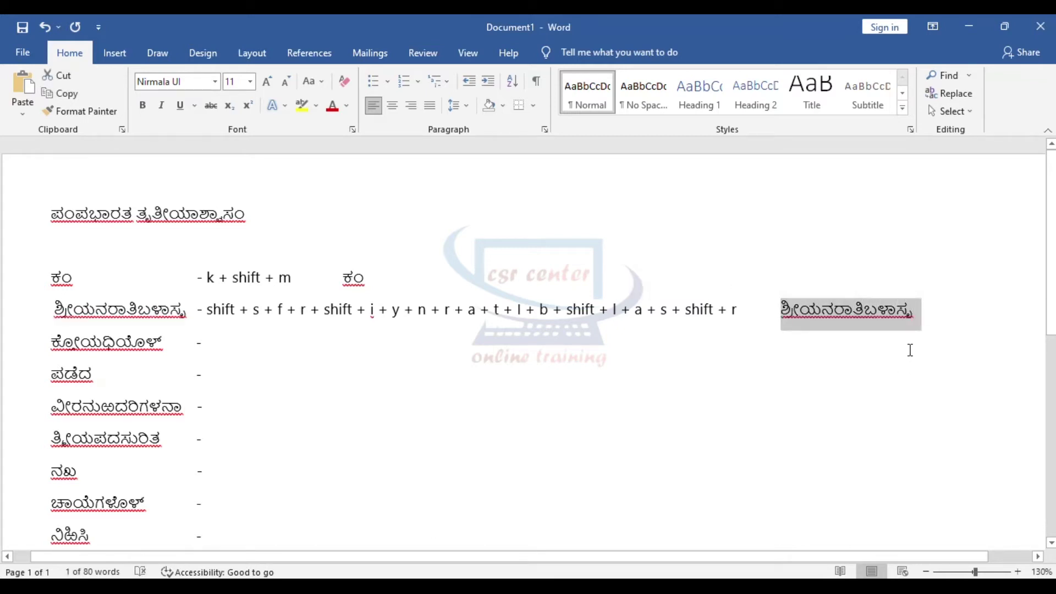
{"action": "left_click_drag", "start_coordinate": [55, 311], "coordinate": [186, 313]}
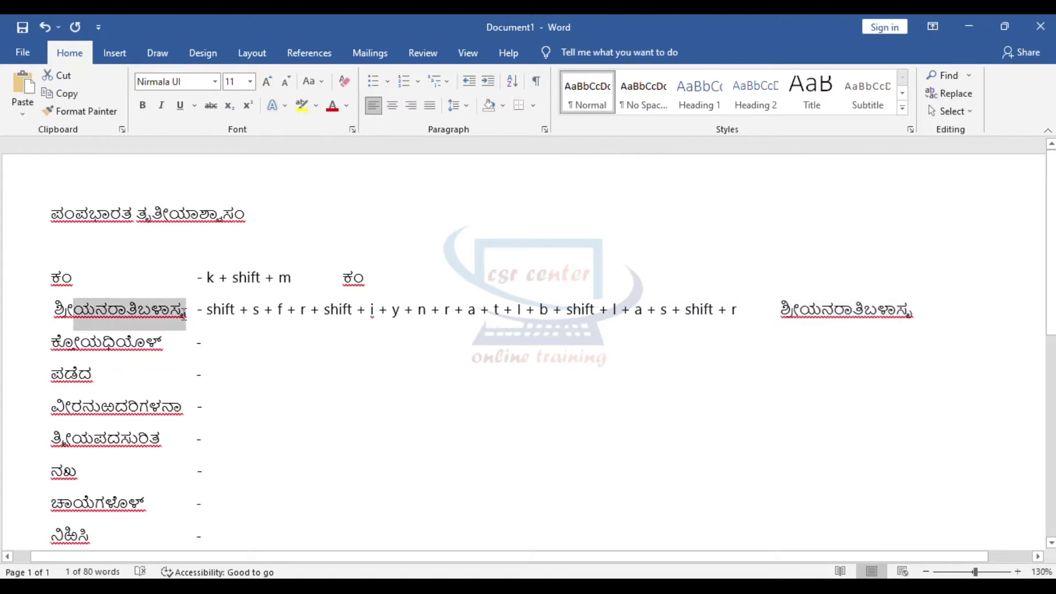
{"action": "left_click", "coordinate": [466, 355]}
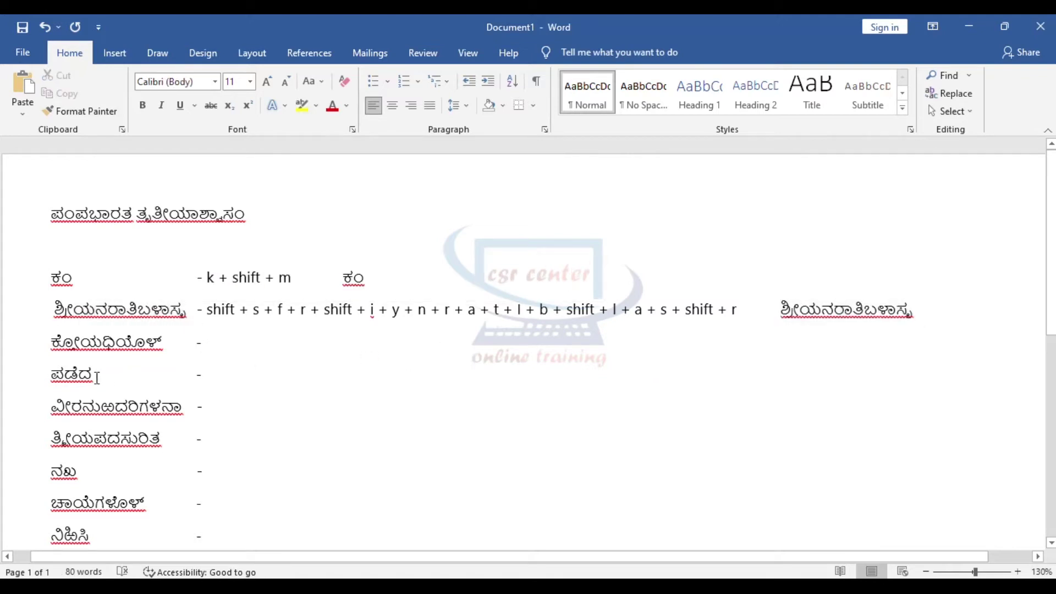
{"action": "scroll", "coordinate": [254, 301], "scroll_direction": "down", "scroll_amount": 1}
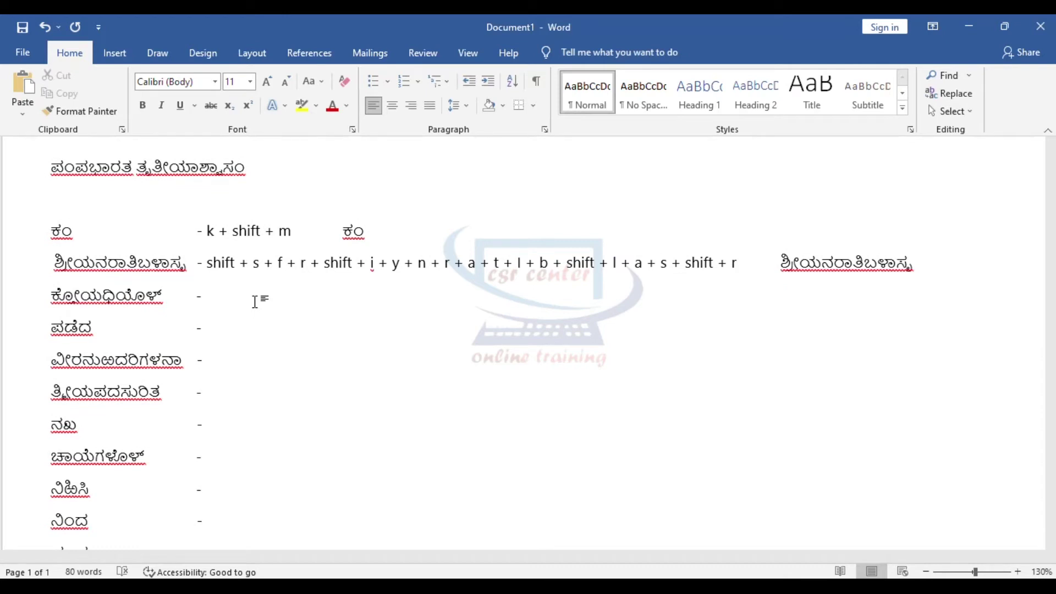
{"action": "type", "text": "k + f + t"}
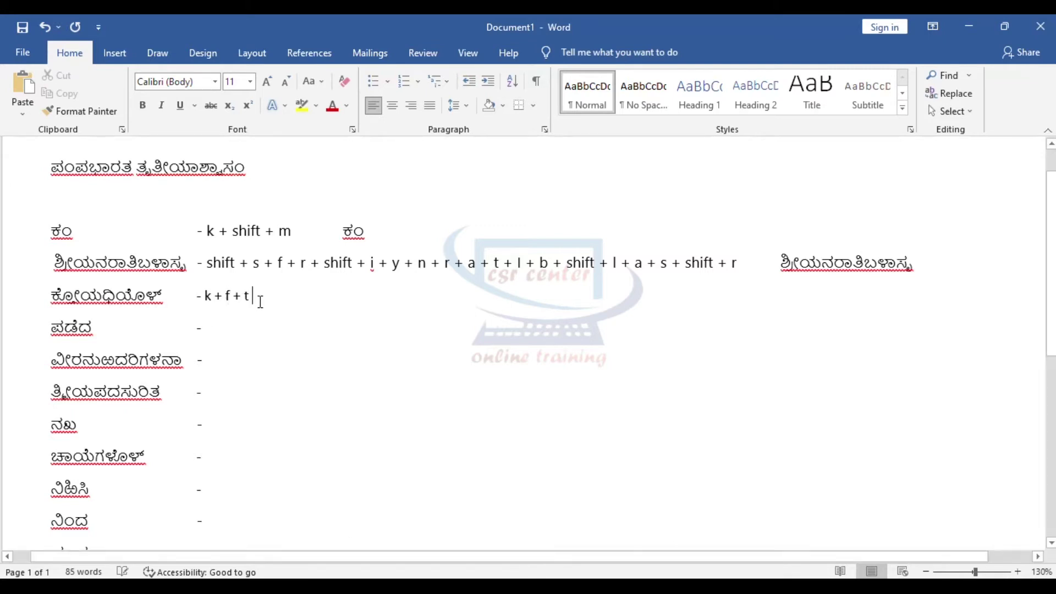
{"action": "type", "text": " + shift + o"}
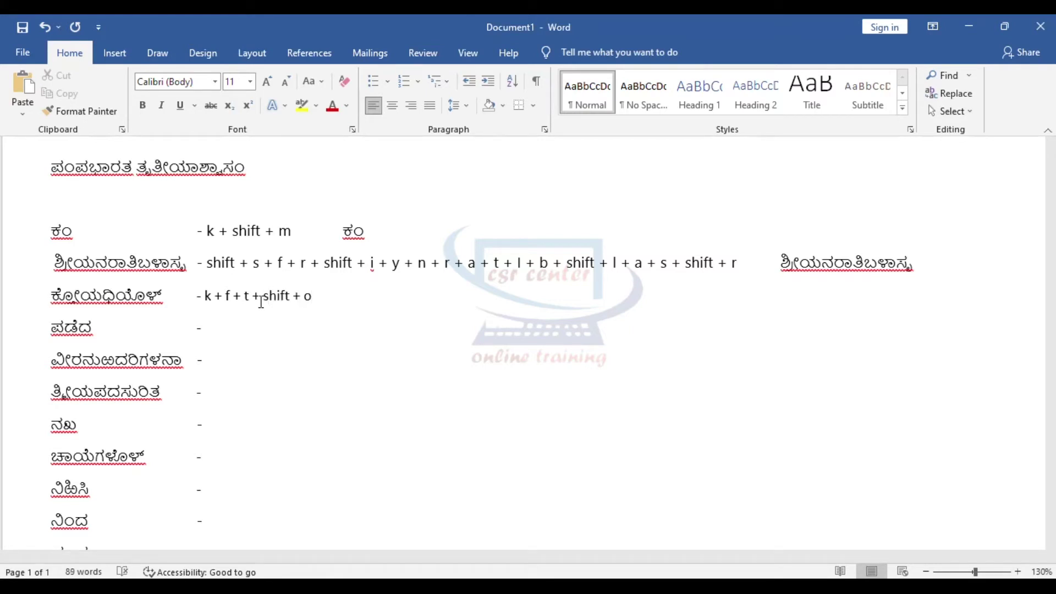
{"action": "type", "text": " +y + shift + d + "}
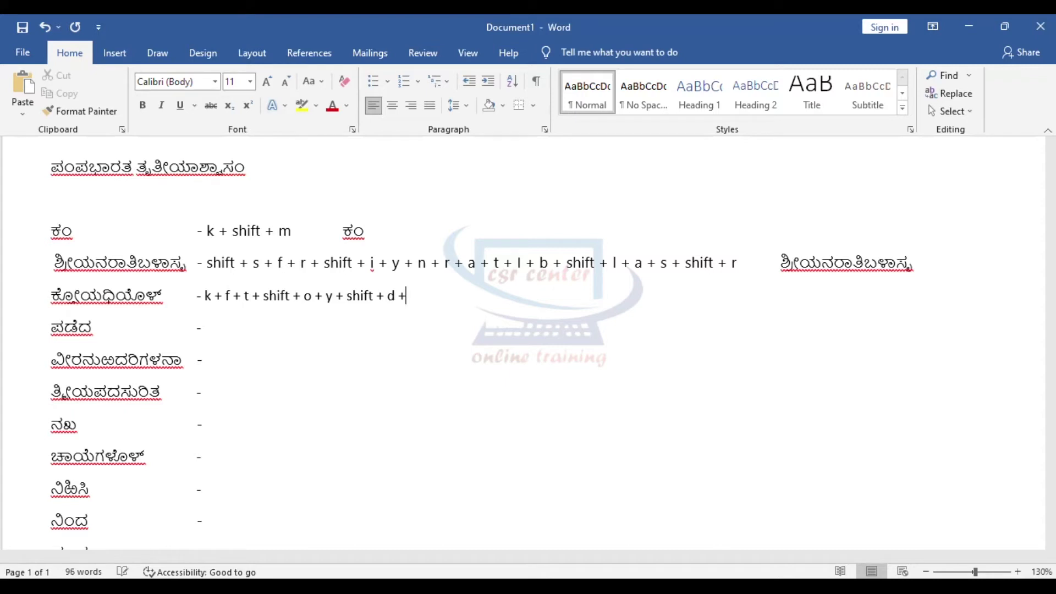
{"action": "type", "text": "i + y + o + "}
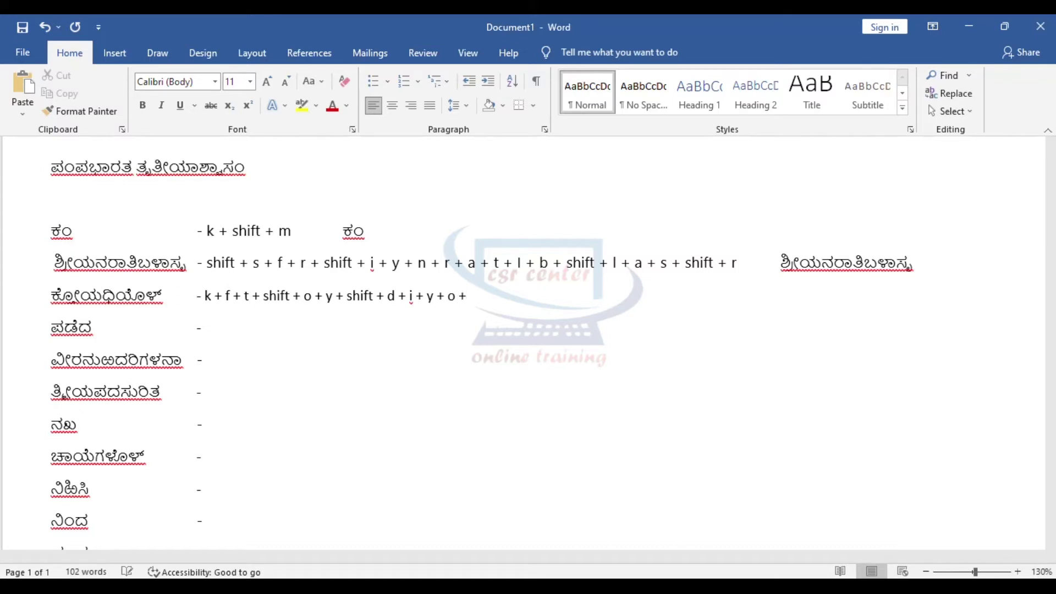
{"action": "type", "text": "shift + l + f"}
{"action": "scroll", "coordinate": [664, 314], "scroll_direction": "up", "scroll_amount": 1}
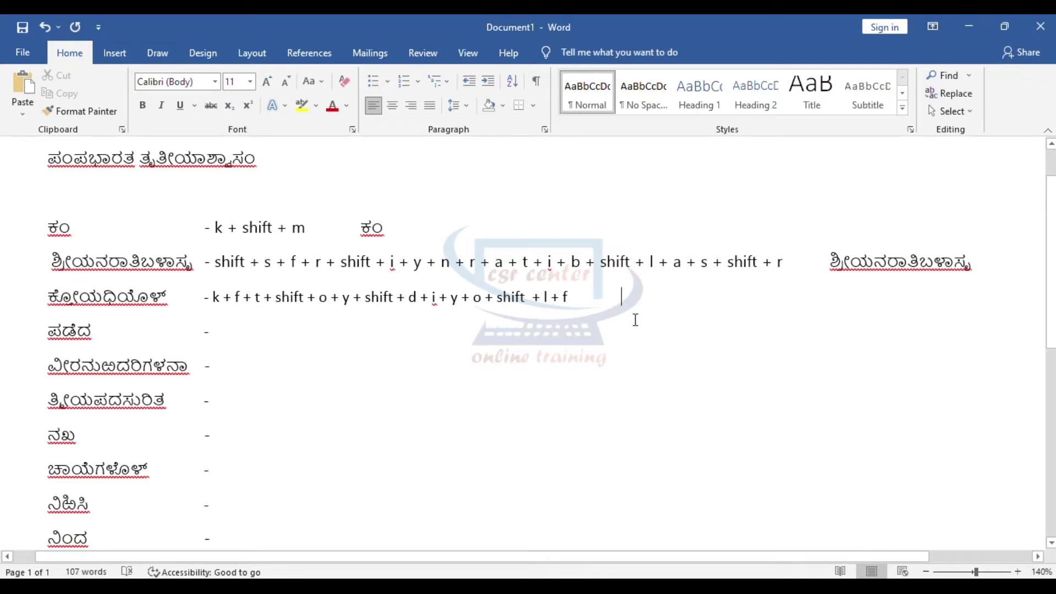
{"action": "left_click_drag", "start_coordinate": [211, 301], "coordinate": [601, 300]}
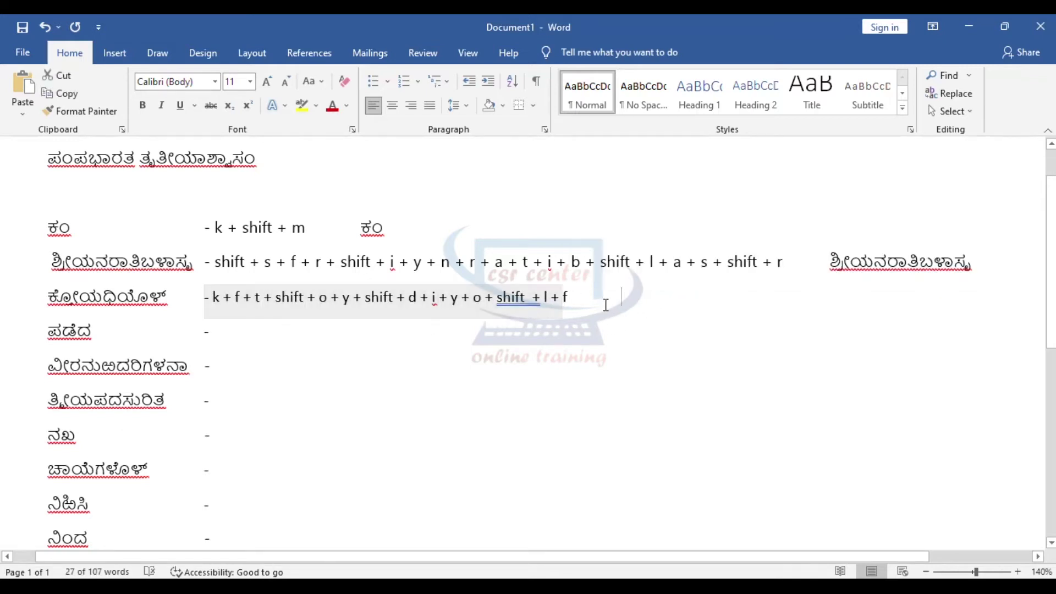
{"action": "left_click", "coordinate": [666, 312]}
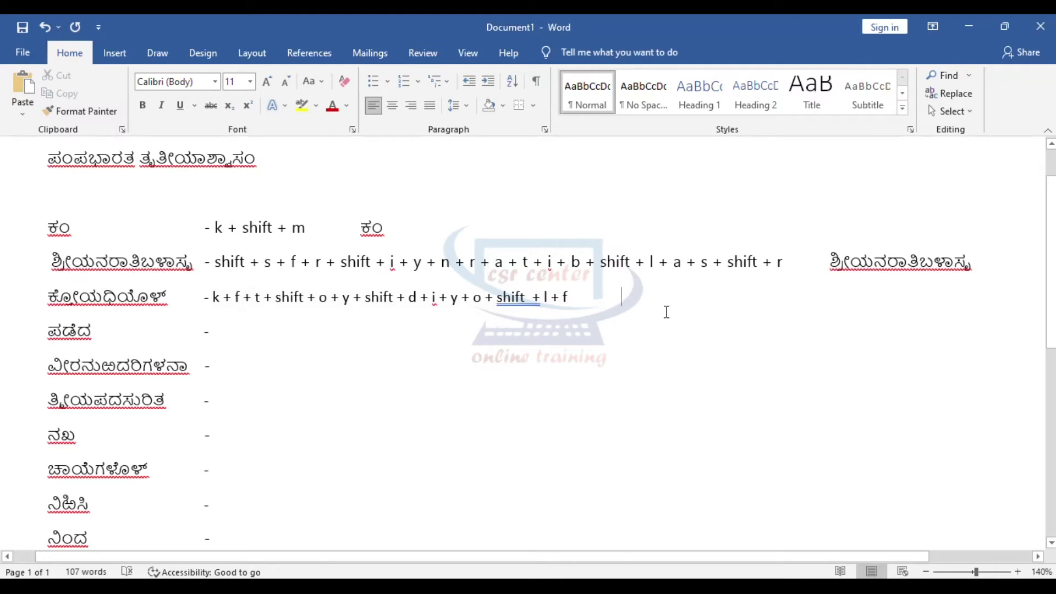
Step: Type tOyDiyoLf in the Kannada layout so ಕೋಯಧಿಯೊಳ್ appears at the line's end
{"action": "type", "text": "ಕ"}
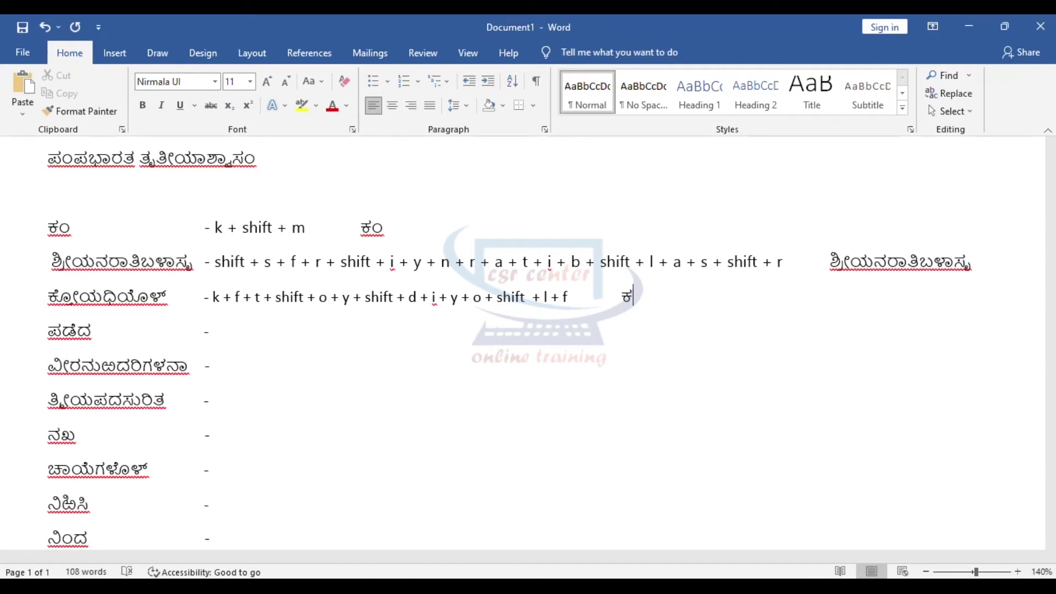
{"action": "type", "text": "್tOyD"}
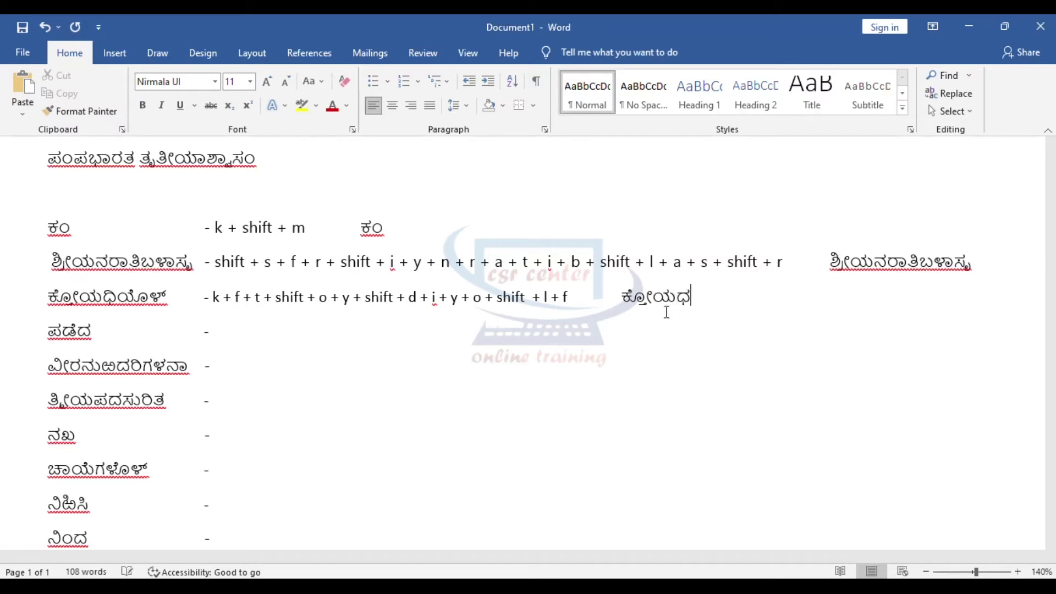
{"action": "type", "text": "iyoLf"}
Step: Give ಪಡೆದ the sequence 'p + w+ e + d' and its retyped form, typed as pwed
{"action": "left_click", "coordinate": [214, 331]}
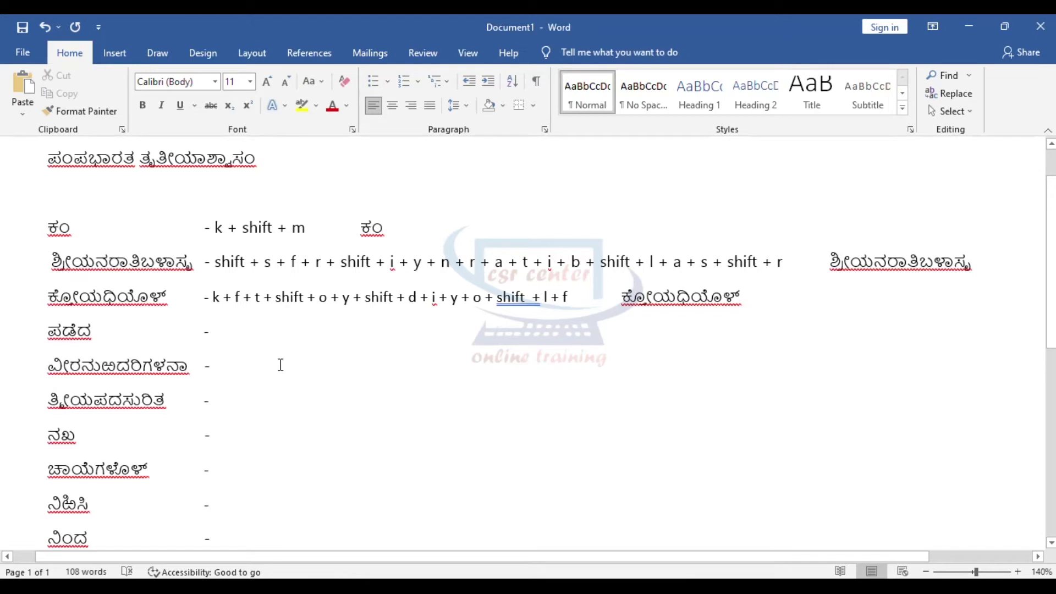
{"action": "type", "text": "p +"}
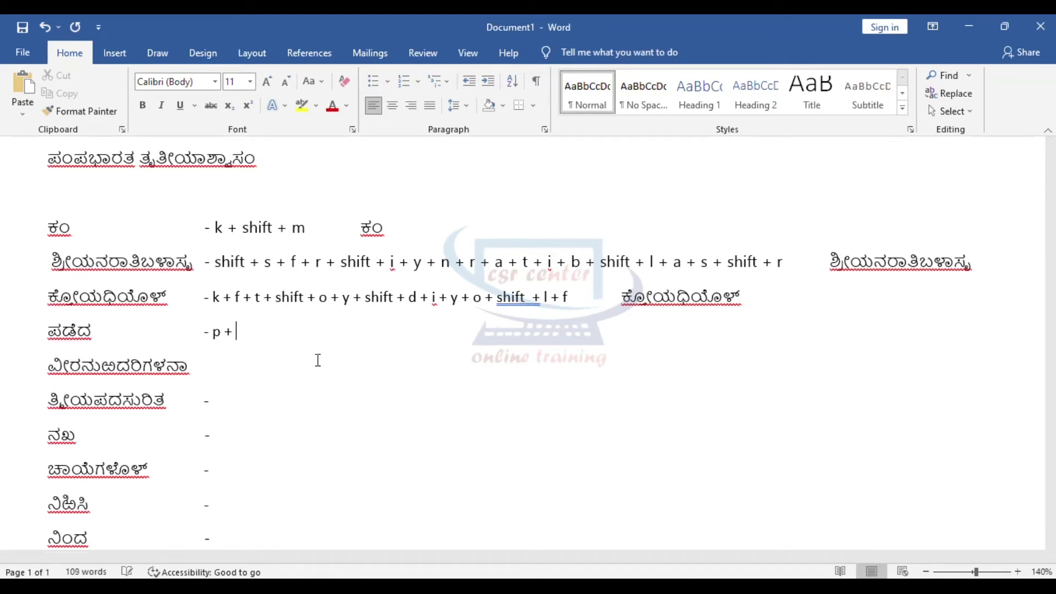
{"action": "type", "text": " w+ e + d"}
{"action": "key", "text": "Tab"}
{"action": "key", "text": "Tab"}
{"action": "type", "text": "p"}
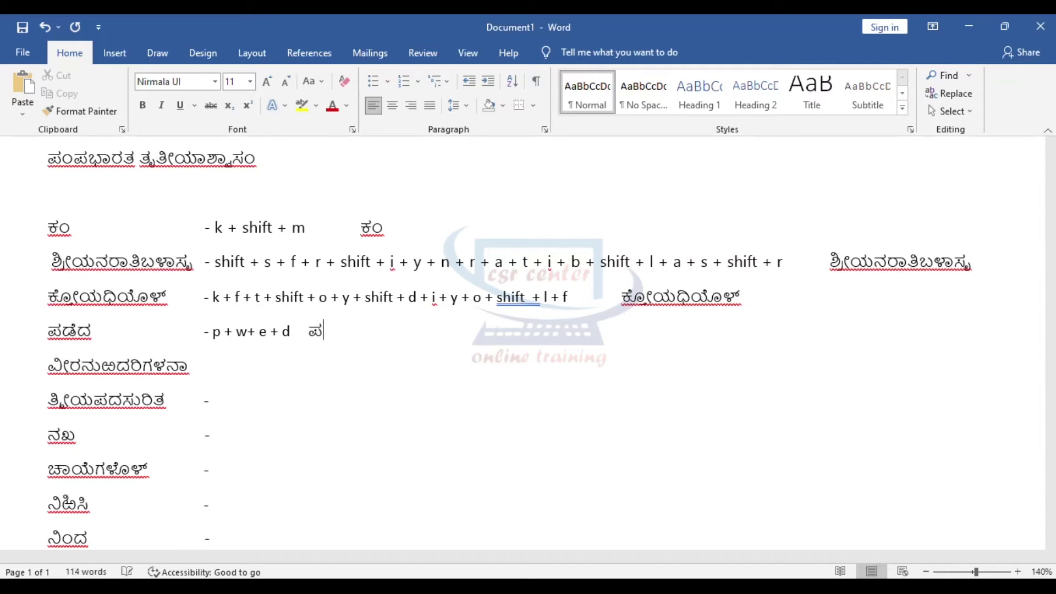
{"action": "type", "text": "wed"}
{"action": "key", "text": "Down"}
{"action": "key", "text": "Tab"}
Step: Add a dash and type 'v + shift + i + r + n + u + r + shift + x + d + r + i + g + shift + l +', undoing an auto-capital
{"action": "type", "text": "-"}
{"action": "scroll", "coordinate": [371, 437], "scroll_direction": "down", "scroll_amount": 4}
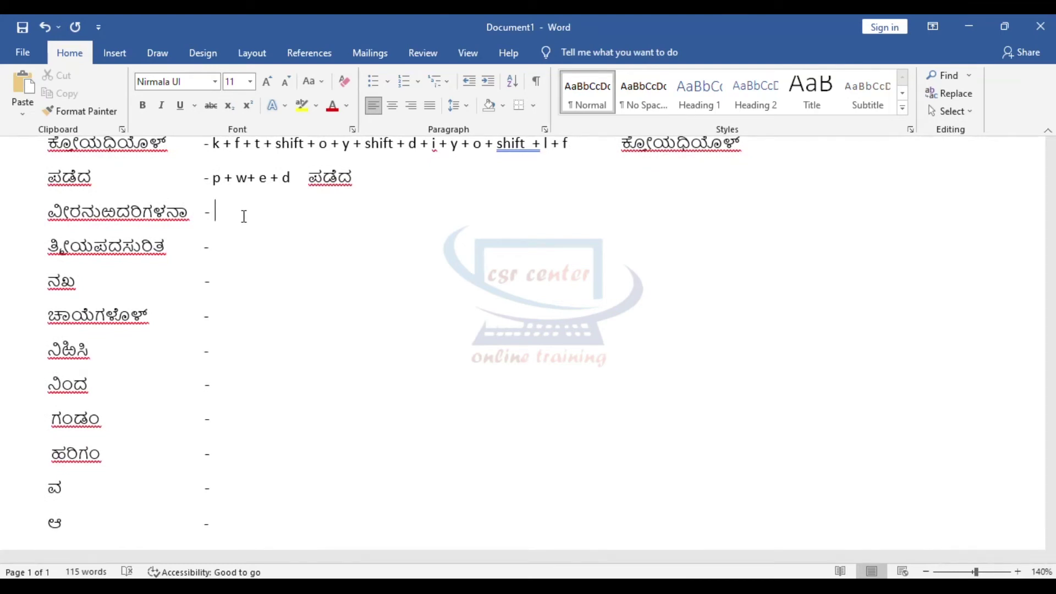
{"action": "type", "text": "v + shift + i + r + n + "}
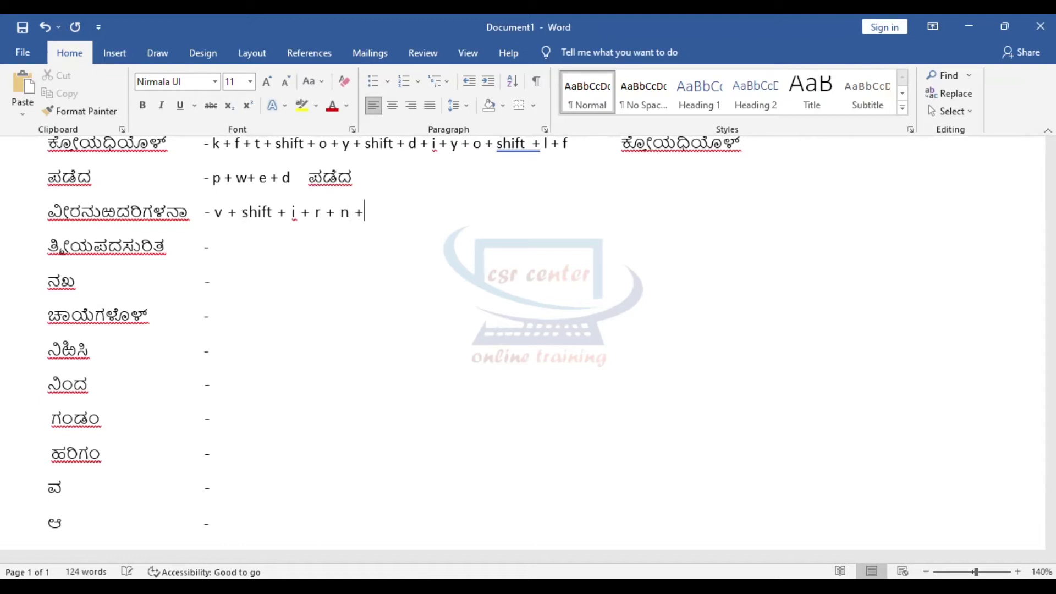
{"action": "type", "text": "u +"}
{"action": "type", "text": "r + shift + "}
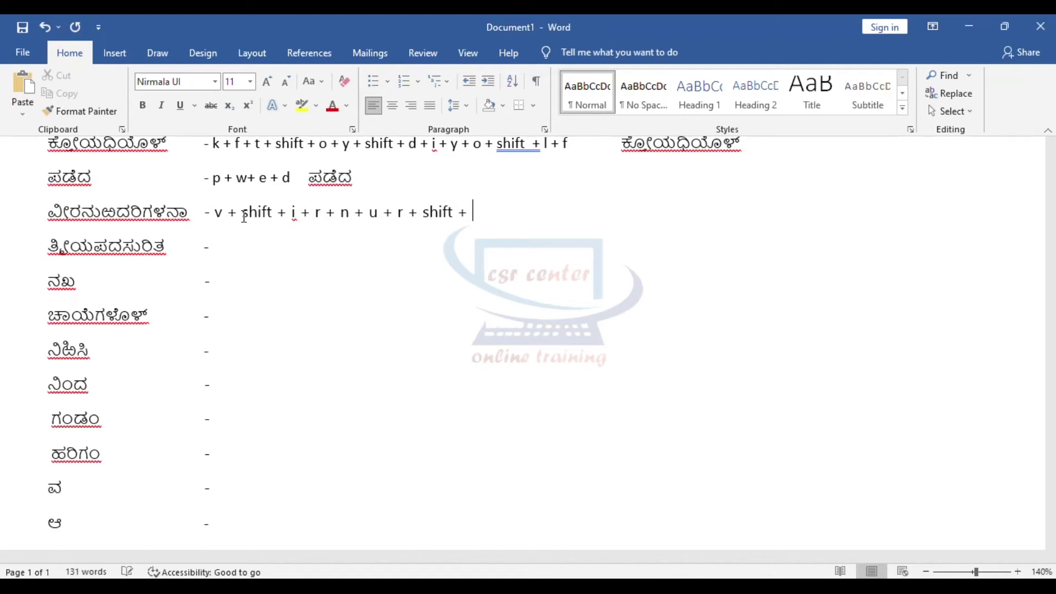
{"action": "type", "text": "x + "}
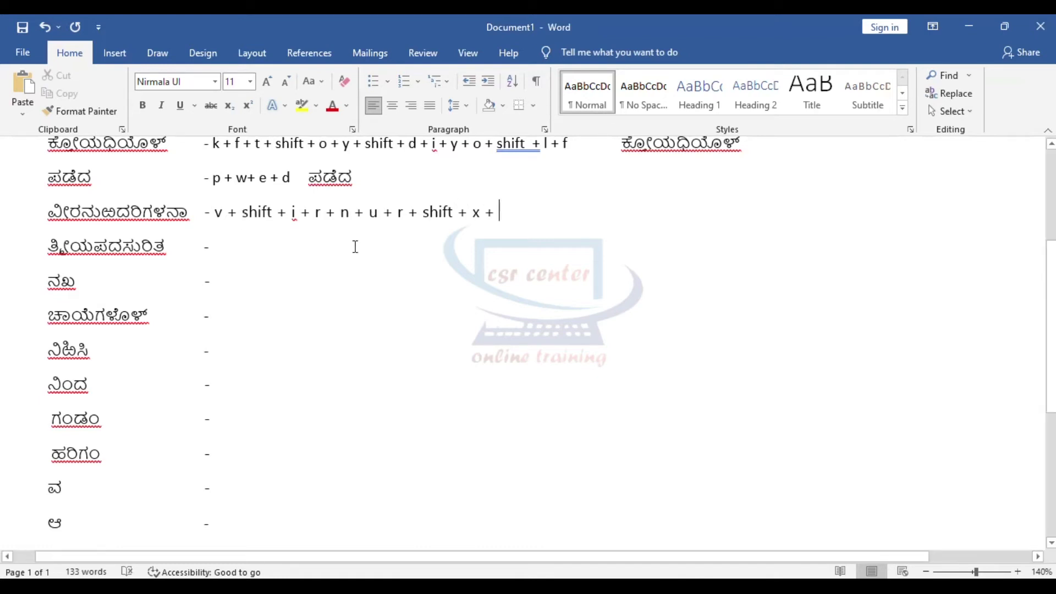
{"action": "type", "text": "d +"}
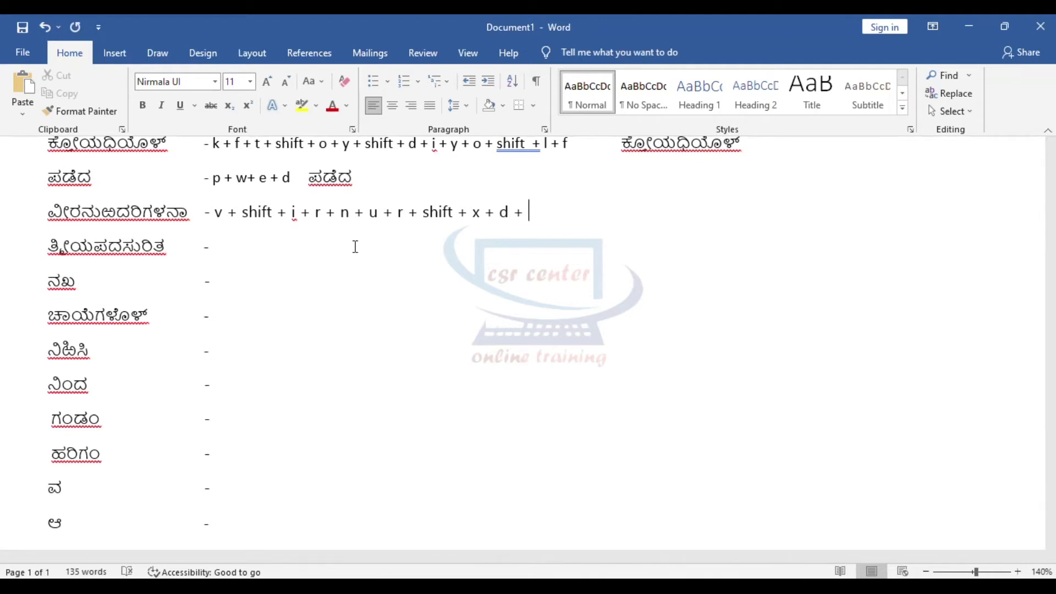
{"action": "type", "text": " r + i"}
{"action": "key", "text": "ctrl+z"}
{"action": "type", "text": "+ g +"}
{"action": "type", "text": "shift + l"}
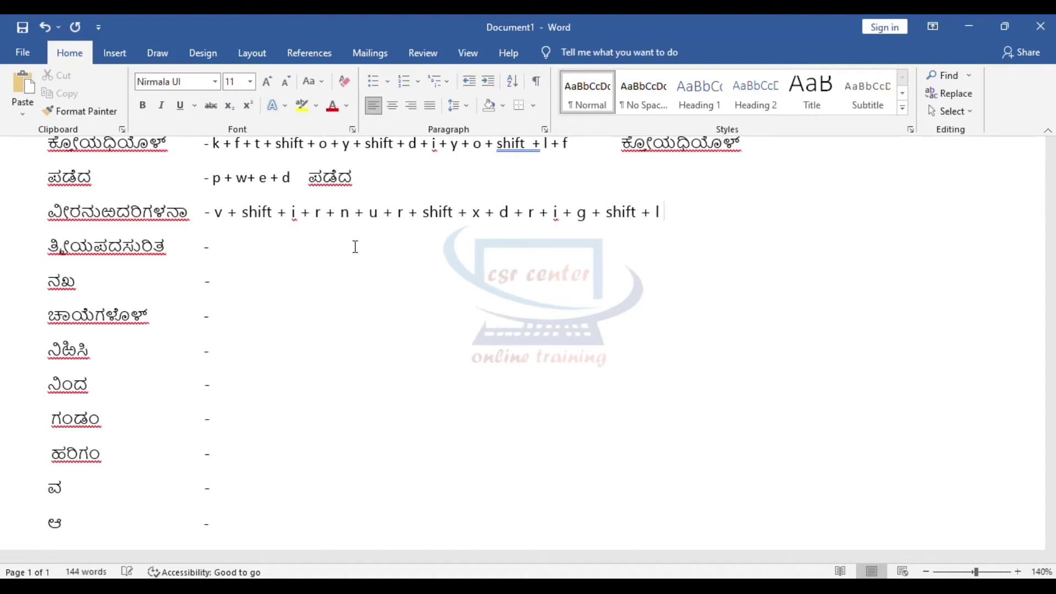
{"action": "type", "text": " +"}
Step: End the sequence with 'n + a' and check it letter by letter against ವೀರನುಬದರಿಗಳನಾ
{"action": "double_click", "coordinate": [165, 214]}
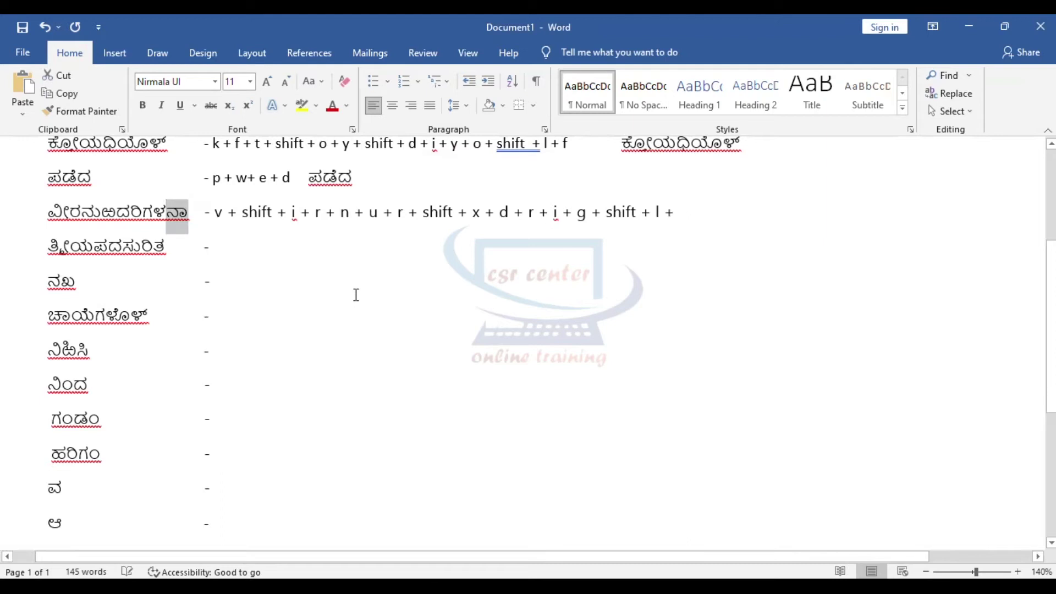
{"action": "left_click", "coordinate": [718, 228]}
{"action": "type", "text": "n + "}
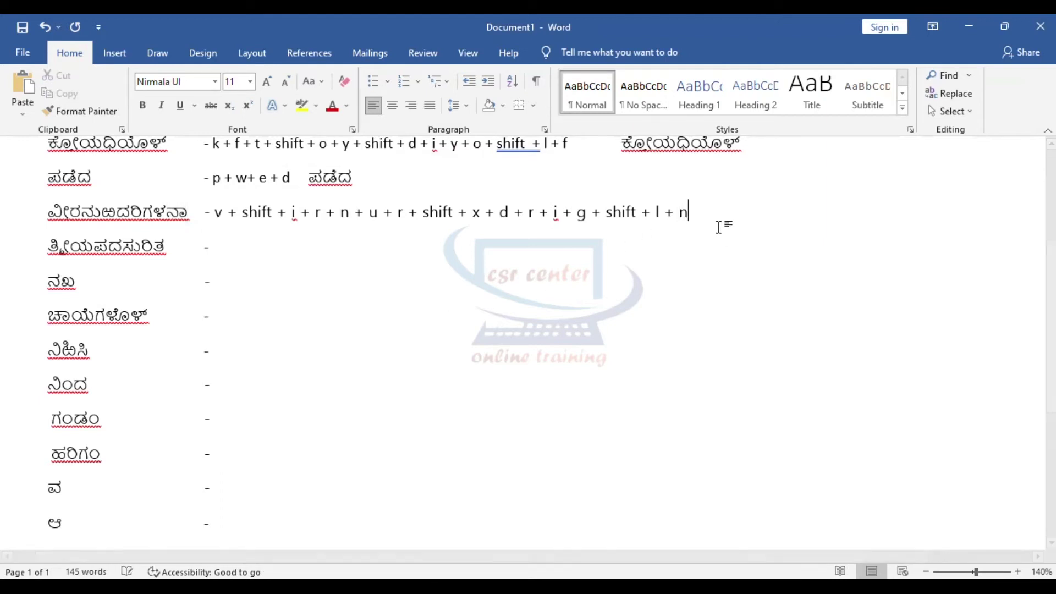
{"action": "type", "text": "a"}
{"action": "left_click", "coordinate": [49, 213]}
{"action": "left_click_drag", "start_coordinate": [48, 213], "coordinate": [81, 224]}
{"action": "left_click", "coordinate": [71, 214]}
{"action": "left_click", "coordinate": [258, 213]}
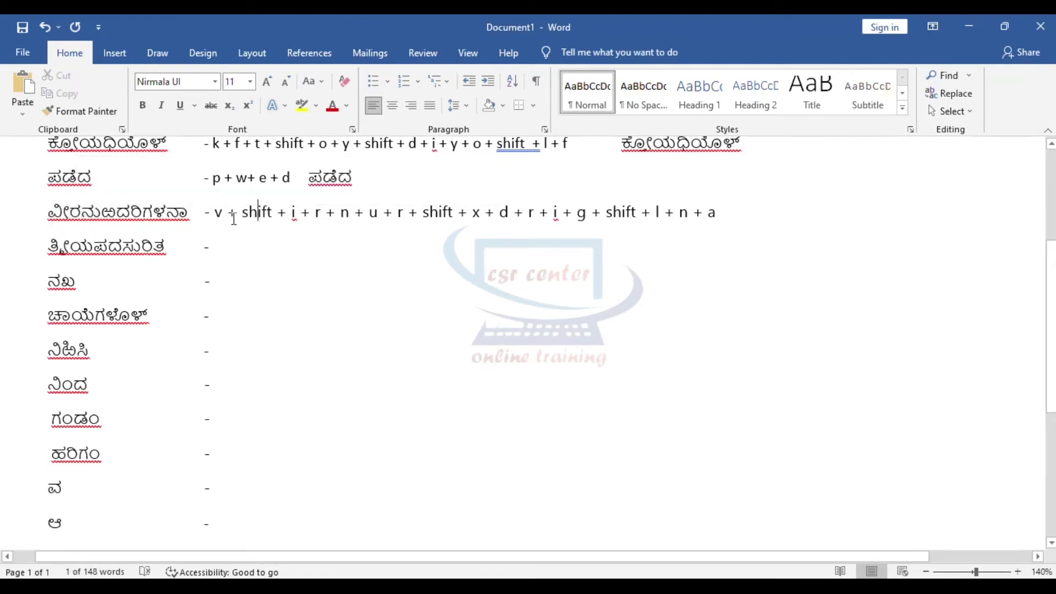
{"action": "left_click_drag", "start_coordinate": [209, 214], "coordinate": [369, 214]}
{"action": "left_click", "coordinate": [315, 214]}
{"action": "left_click", "coordinate": [413, 302]}
{"action": "left_click", "coordinate": [750, 229]}
{"action": "key", "text": "Tab"}
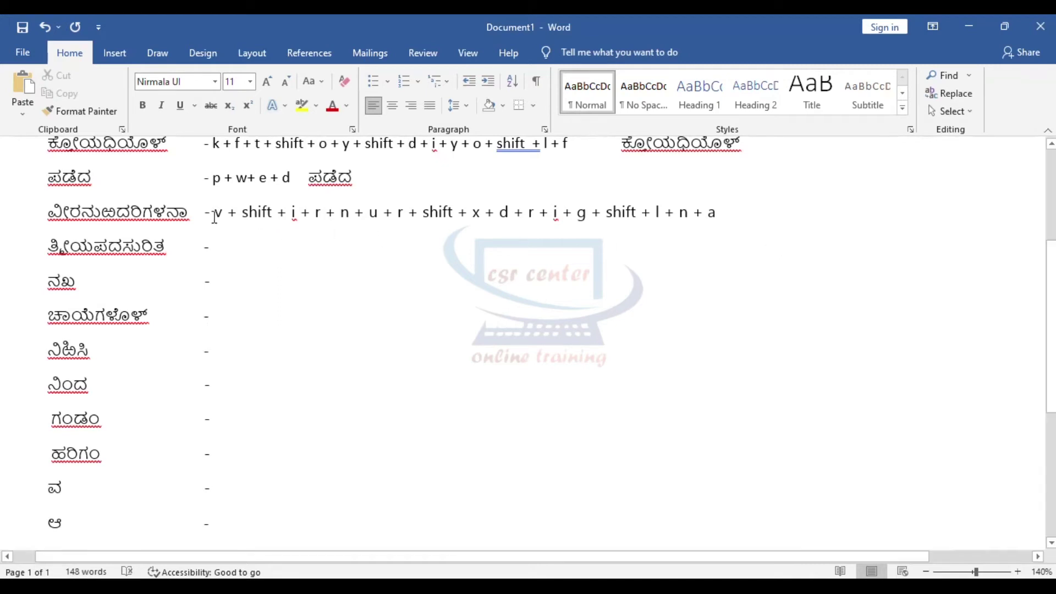
Step: Retype ವೀರನುಬದರಿಗಳನಾ at the far right of its row, using shift+x for the ಱ letter
{"action": "left_click_drag", "start_coordinate": [214, 213], "coordinate": [716, 217]}
{"action": "left_click", "coordinate": [748, 234]}
{"action": "double_click", "coordinate": [782, 212]}
{"action": "type", "text": "ವ"}
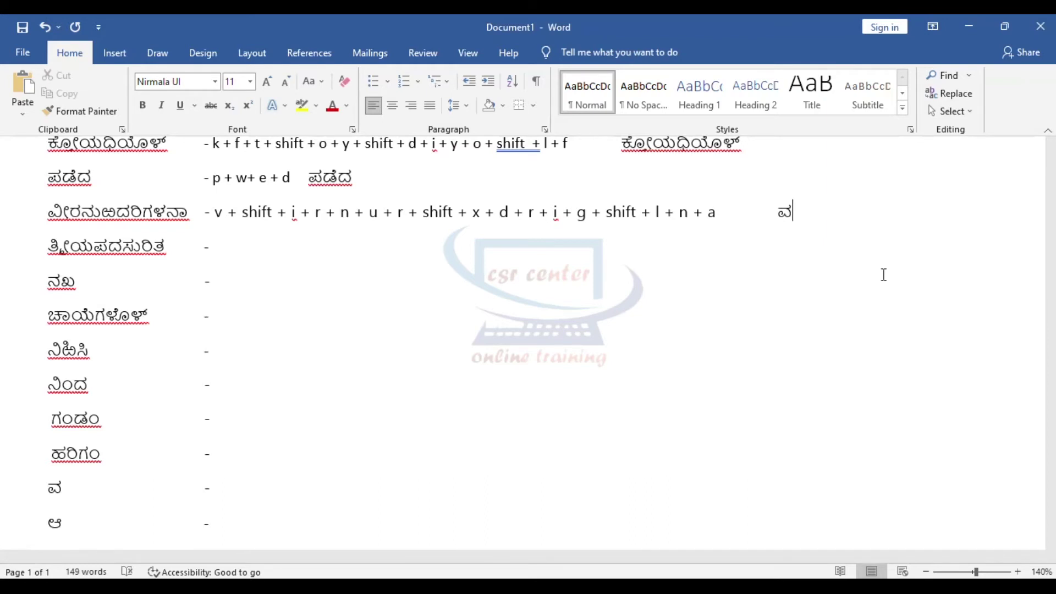
{"action": "type", "text": "ೀರನುರ"}
{"action": "key", "text": "shift+x"}
{"action": "type", "text": "ದ"}
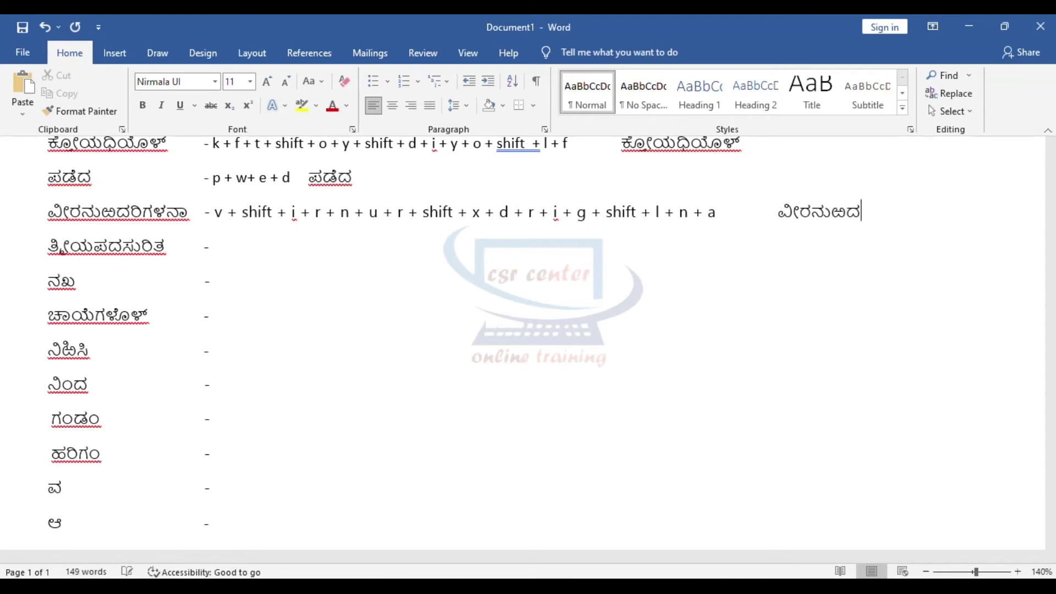
{"action": "type", "text": "ರಿಗಳನಾ"}
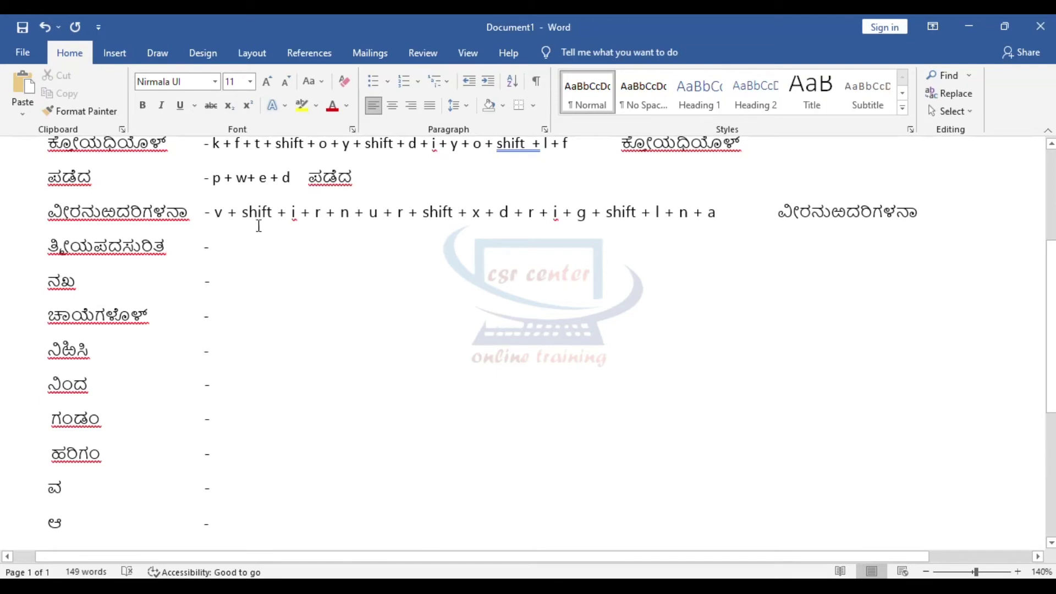
{"action": "left_click", "coordinate": [235, 251]}
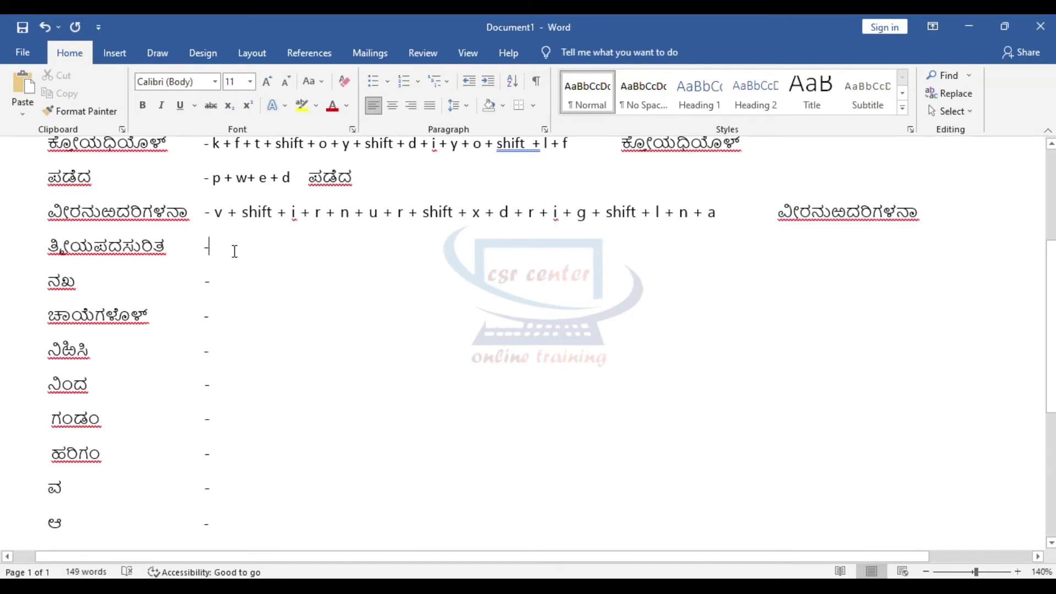
Step: Start the ತ್ರೀಯಪದಸುರಿತ sequence with 't + f + m + shift + i + y + p +'
{"action": "key", "text": "Tab"}
{"action": "scroll", "coordinate": [235, 208], "scroll_direction": "down", "scroll_amount": 1}
{"action": "key", "text": "BackSpace"}
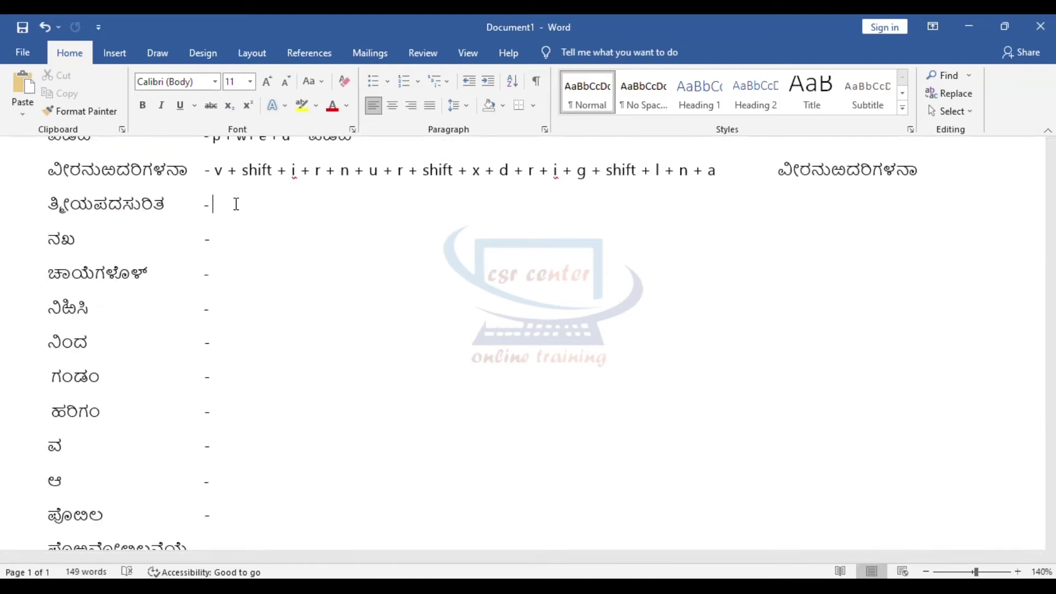
{"action": "type", "text": "t + f + m + shi"}
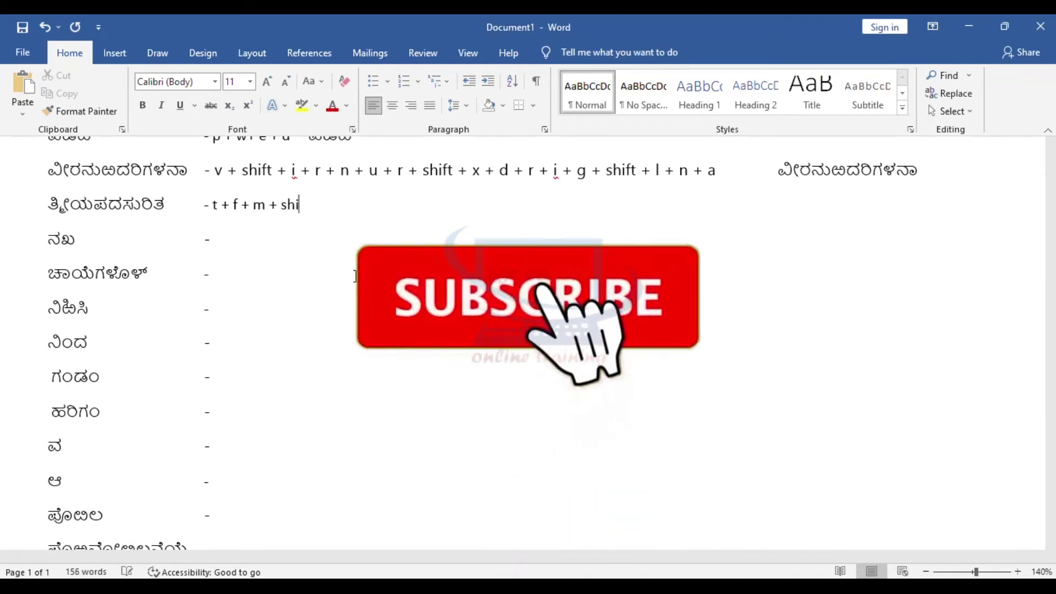
{"action": "type", "text": "ft + "}
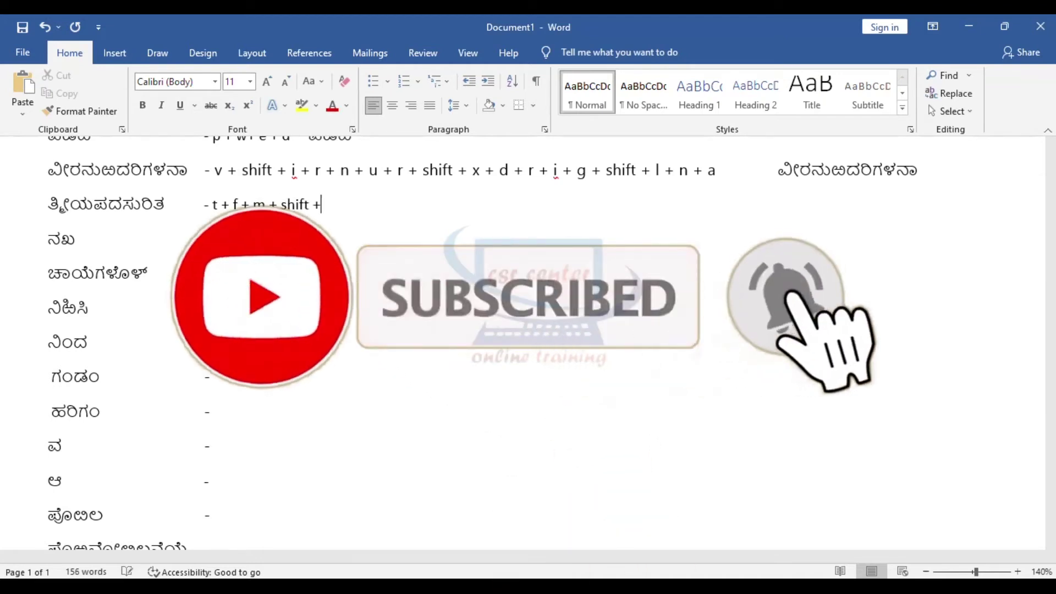
{"action": "type", "text": "i"}
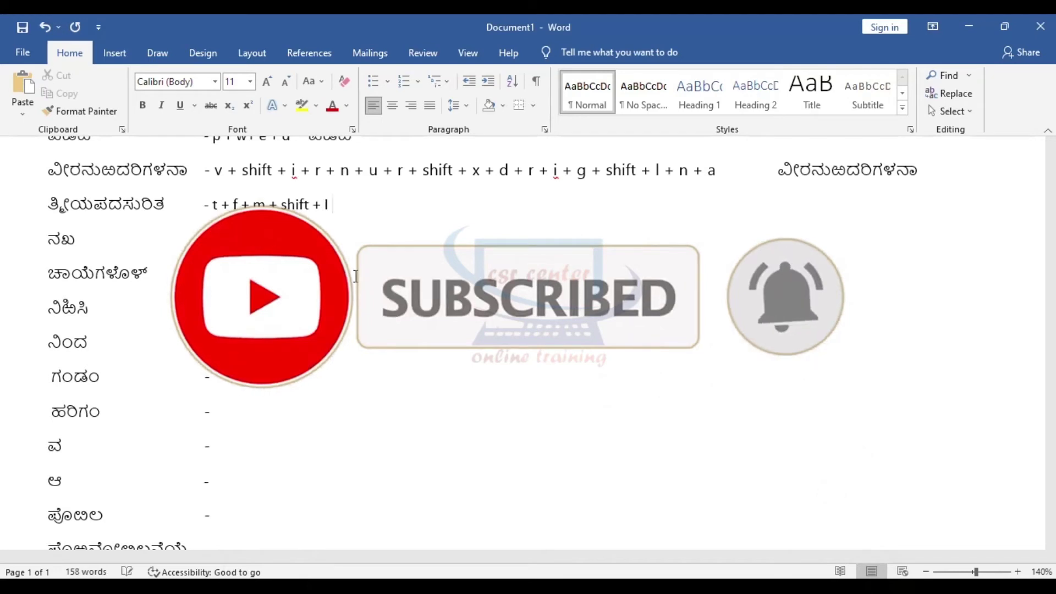
{"action": "type", "text": " +"}
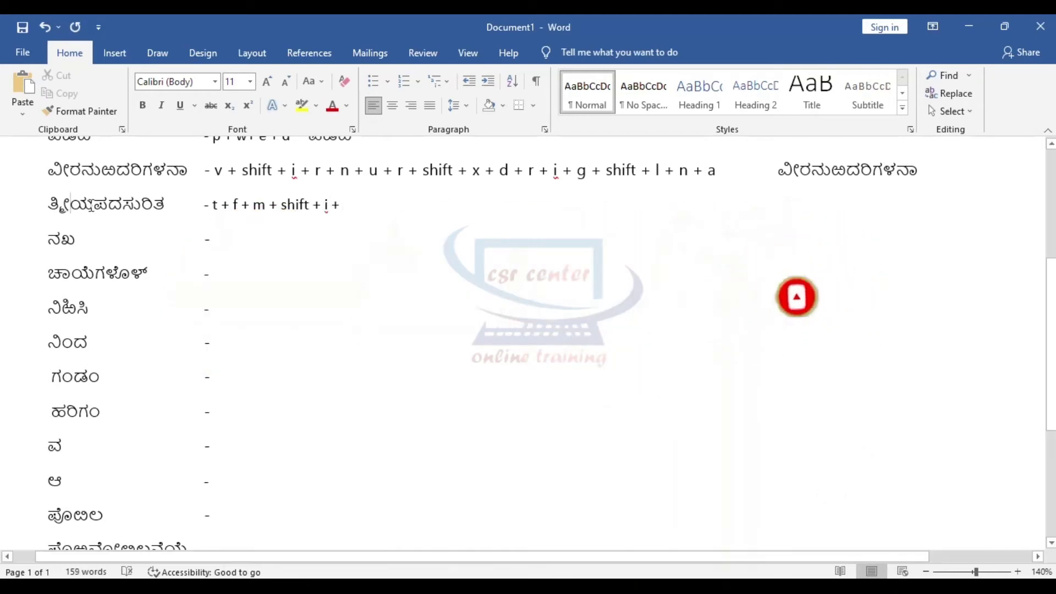
{"action": "left_click_drag", "start_coordinate": [70, 208], "coordinate": [93, 208]}
{"action": "left_click", "coordinate": [371, 219]}
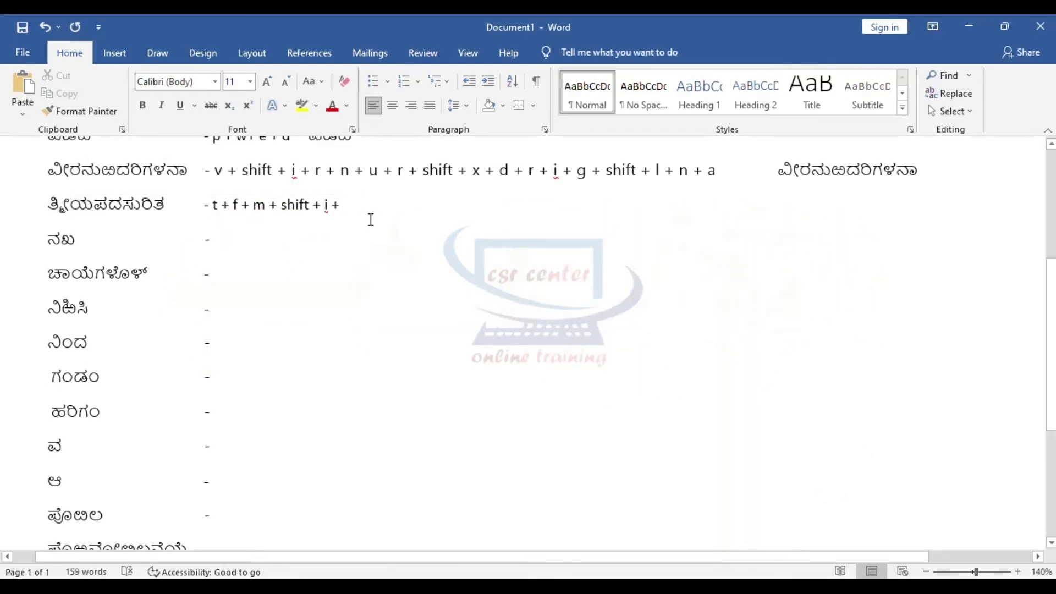
{"action": "type", "text": "y +"}
{"action": "left_click_drag", "start_coordinate": [93, 208], "coordinate": [108, 207]}
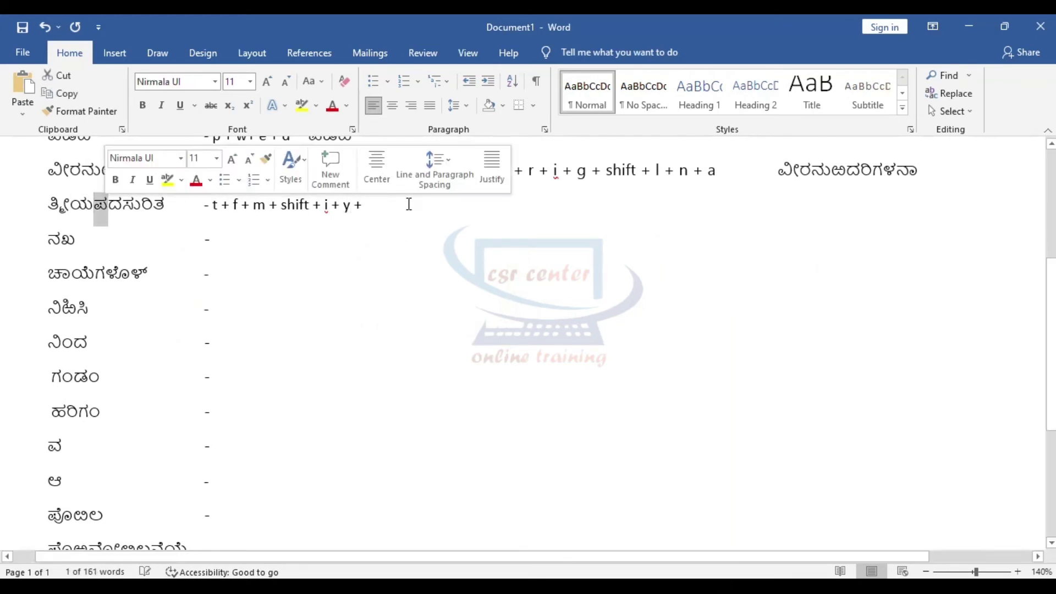
{"action": "left_click", "coordinate": [390, 214]}
{"action": "type", "text": "p"}
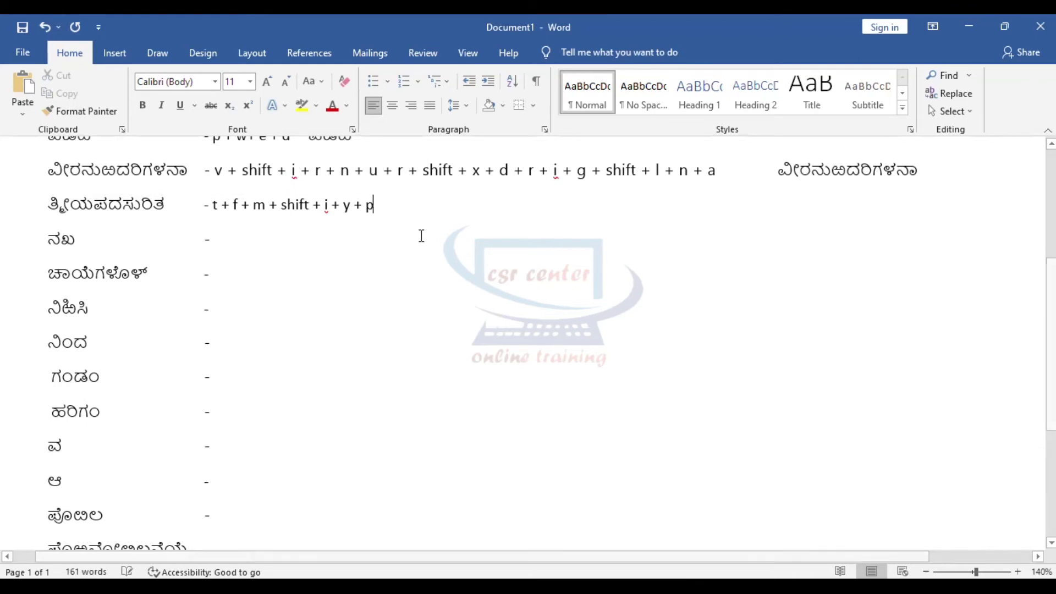
{"action": "type", "text": " +"}
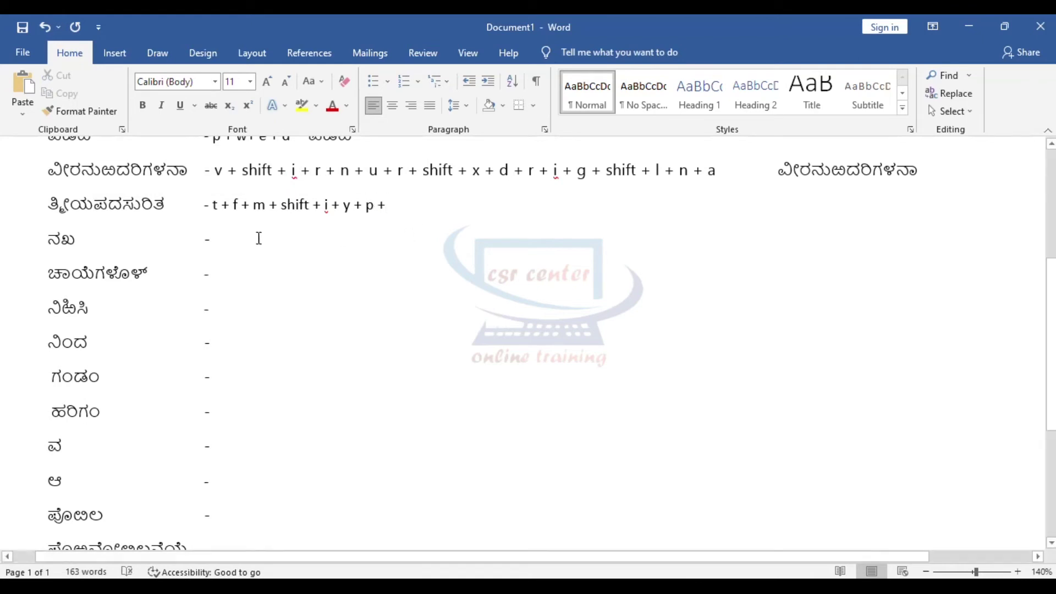
Step: Continue it with 'd + s + u + r + i + t', undoing an automatic capital
{"action": "left_click_drag", "start_coordinate": [109, 209], "coordinate": [122, 209]}
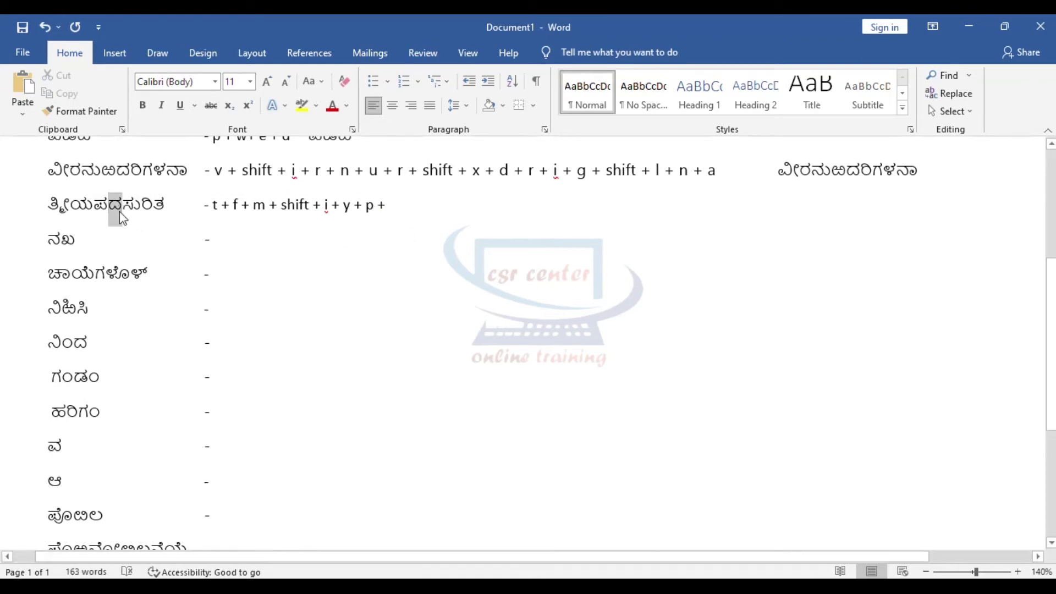
{"action": "left_click", "coordinate": [410, 202]}
{"action": "type", "text": "d +"}
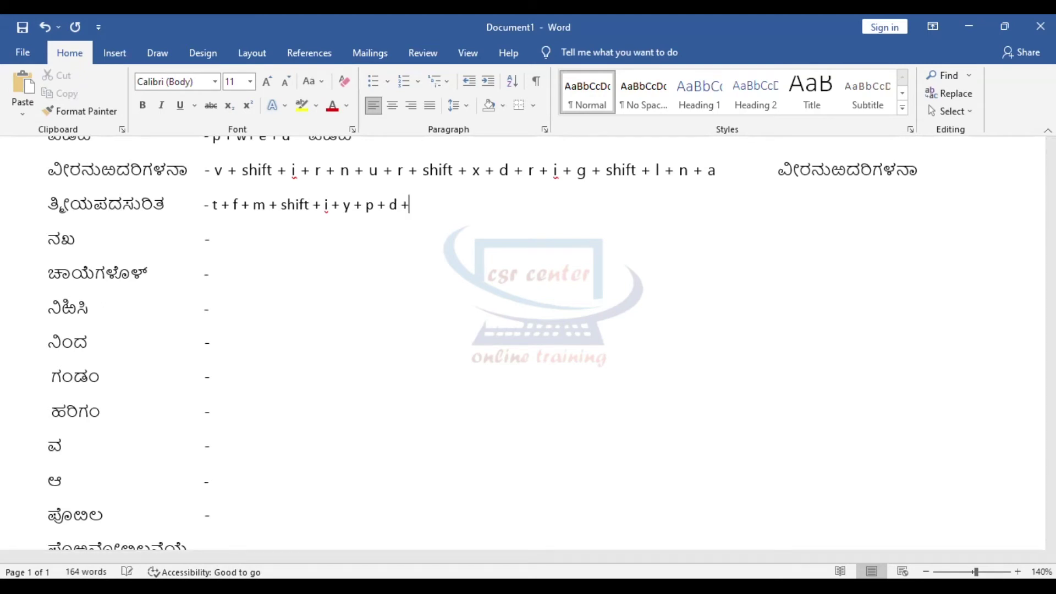
{"action": "left_click_drag", "start_coordinate": [122, 209], "coordinate": [141, 209]}
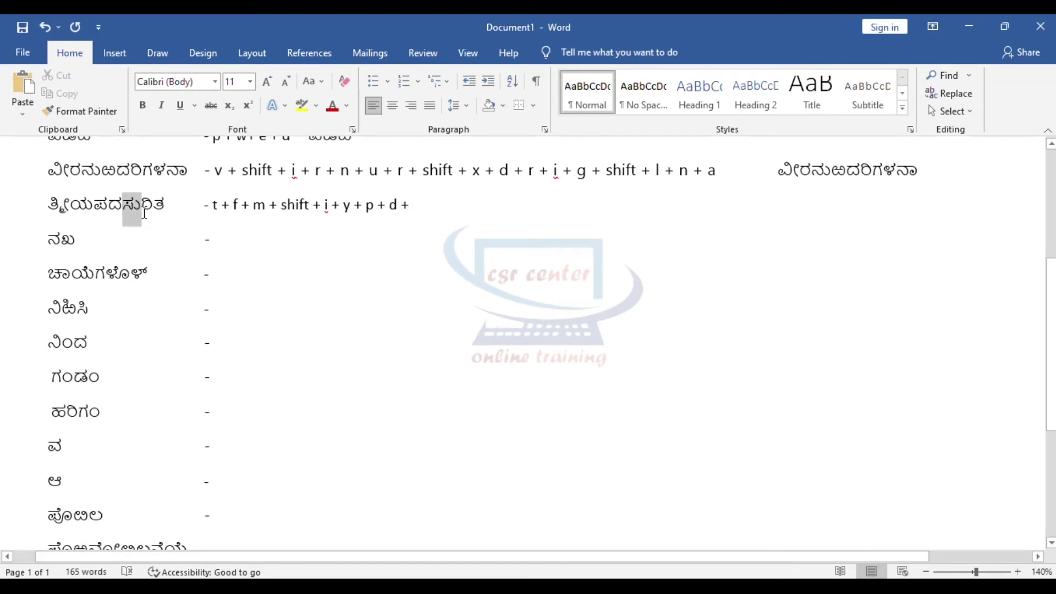
{"action": "left_click", "coordinate": [421, 208]}
{"action": "type", "text": "s + u"}
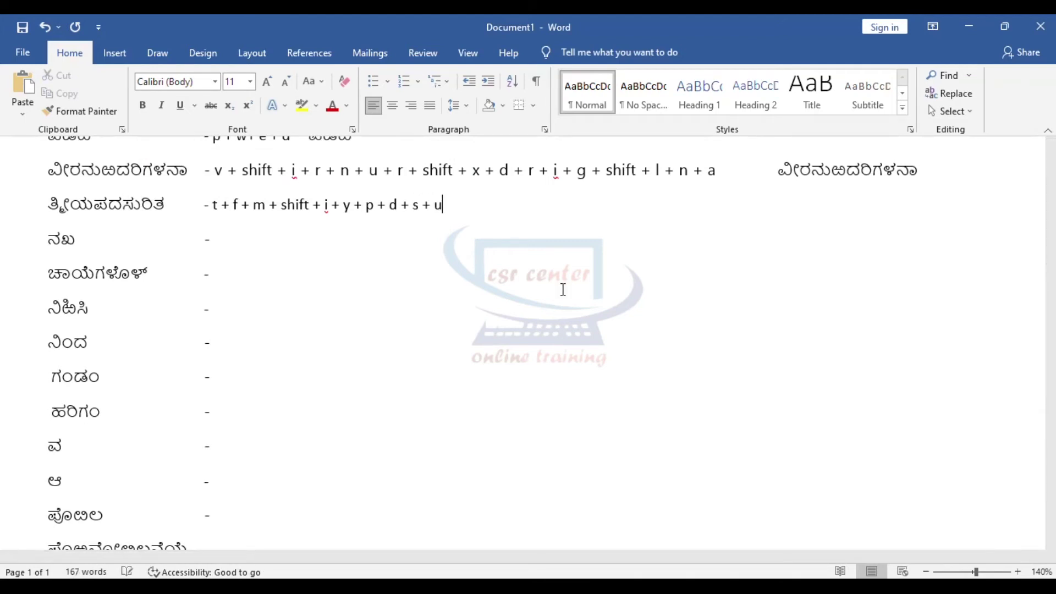
{"action": "type", "text": " +"}
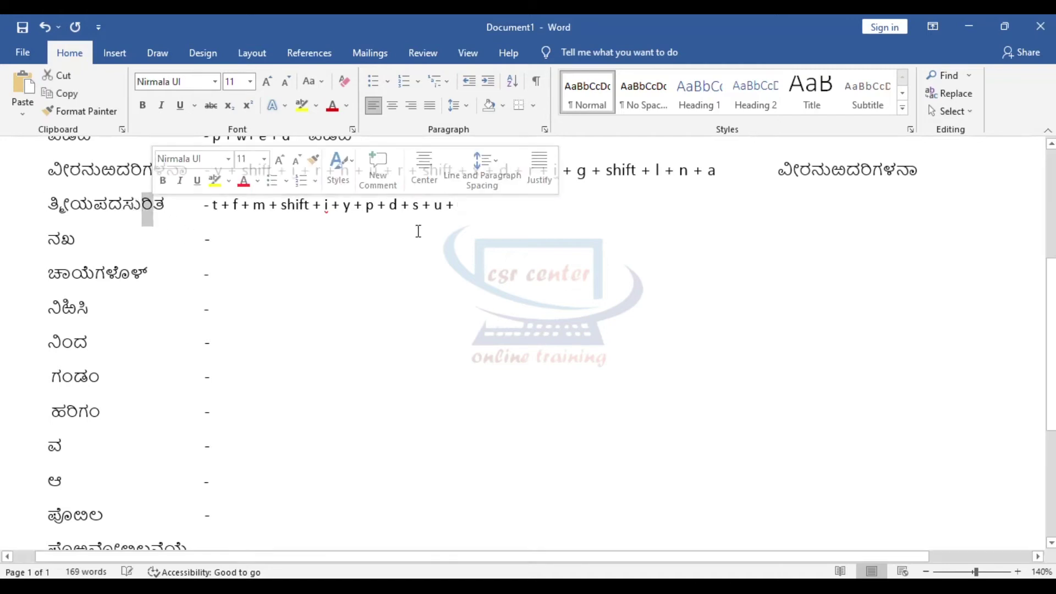
{"action": "type", "text": "r + l"}
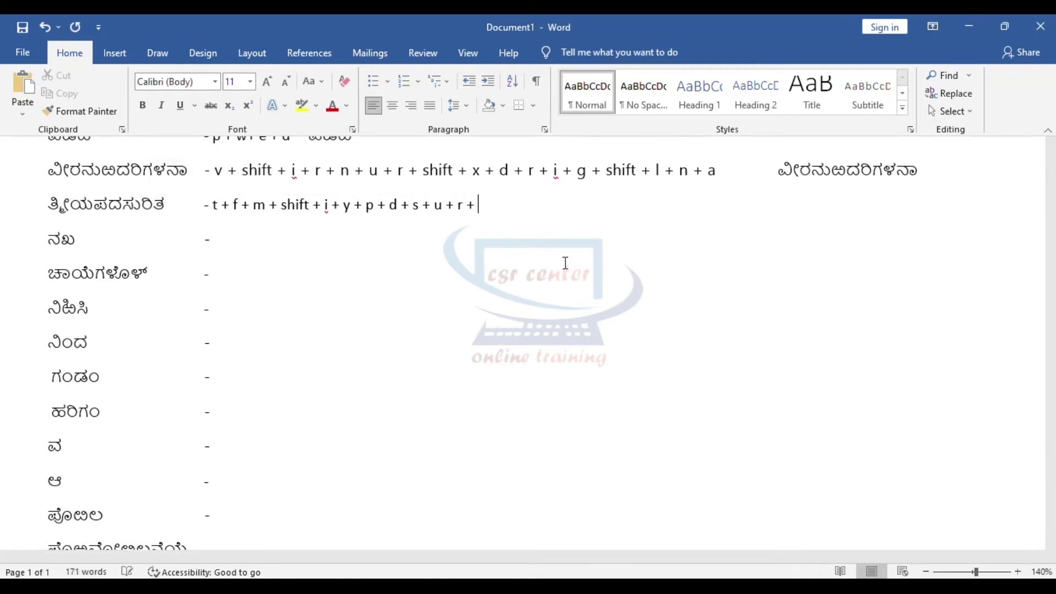
{"action": "key", "text": "ctrl+z"}
{"action": "type", "text": "+"}
{"action": "left_click_drag", "start_coordinate": [164, 209], "coordinate": [153, 209]}
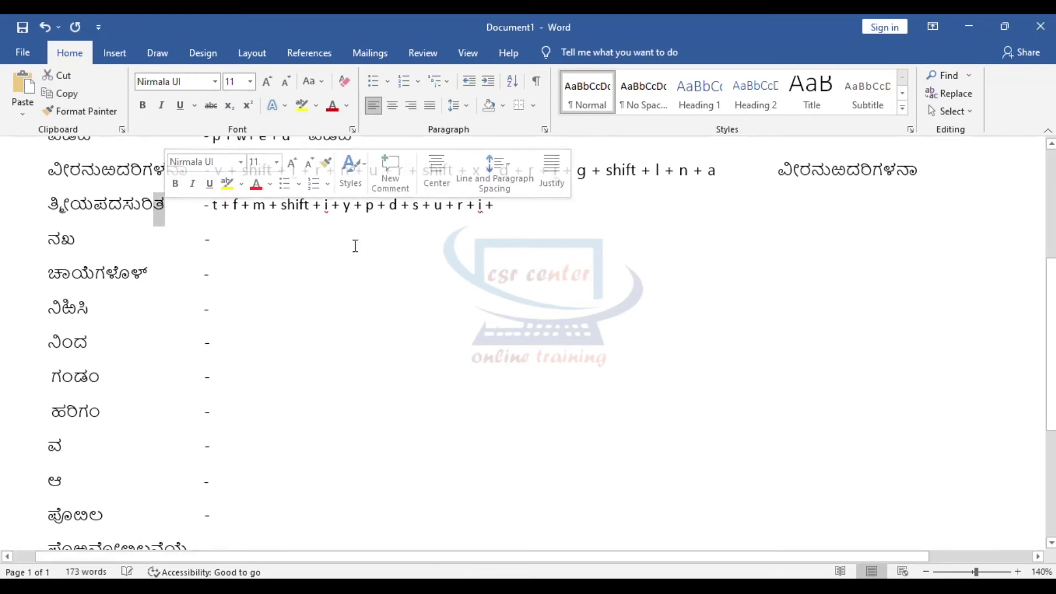
{"action": "left_click", "coordinate": [519, 211]}
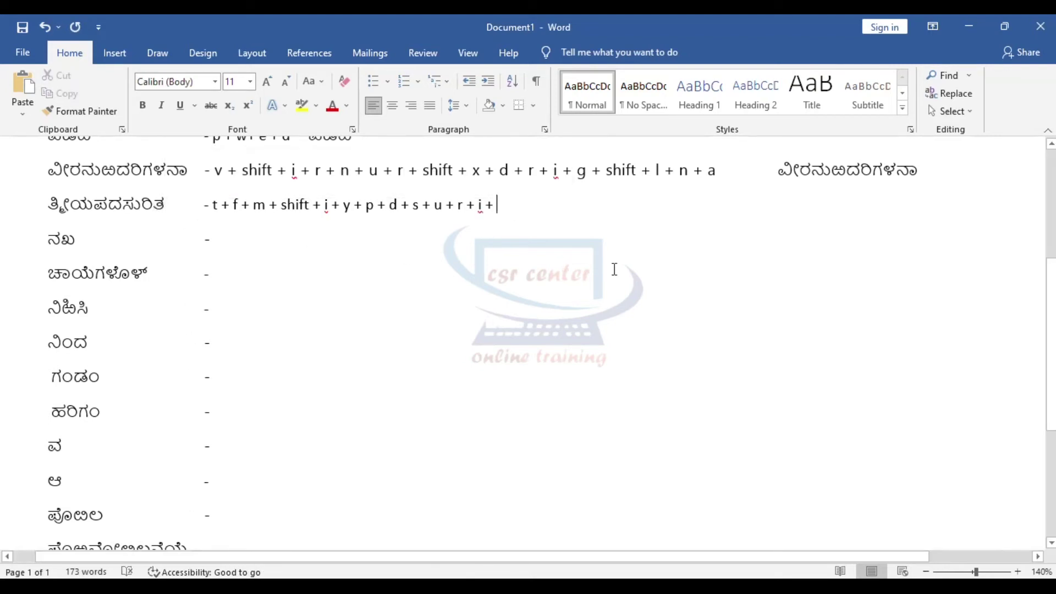
{"action": "type", "text": "t"}
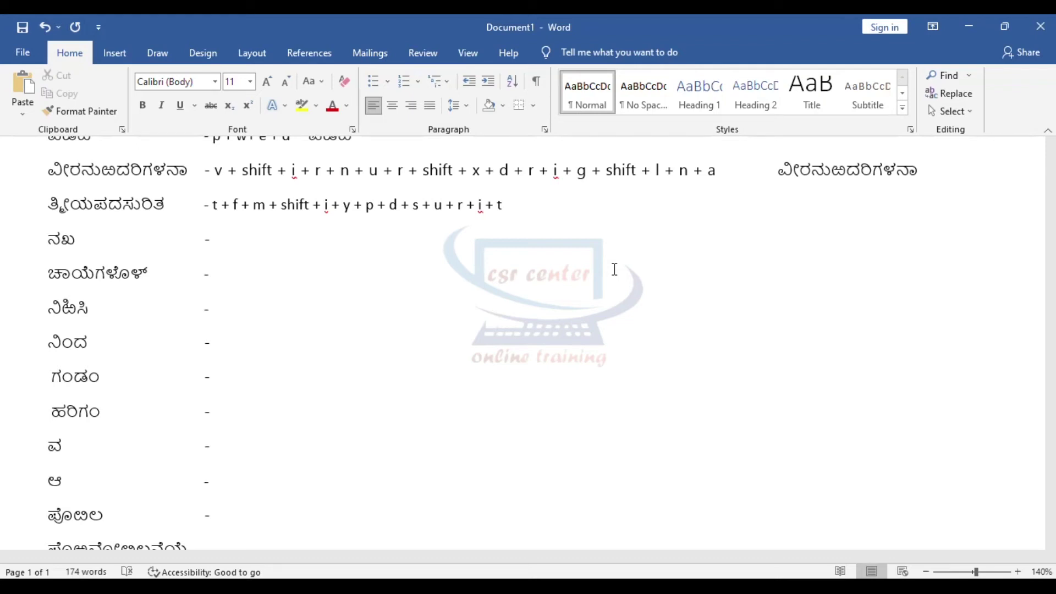
Step: Retype ತ್ರೀಯಪದಸುರಿತ after its keystrokes, then start the ನಖ line with 'n + shift + k'
{"action": "scroll", "coordinate": [614, 269], "scroll_direction": "up", "scroll_amount": 1}
{"action": "type", "text": "ತ್"}
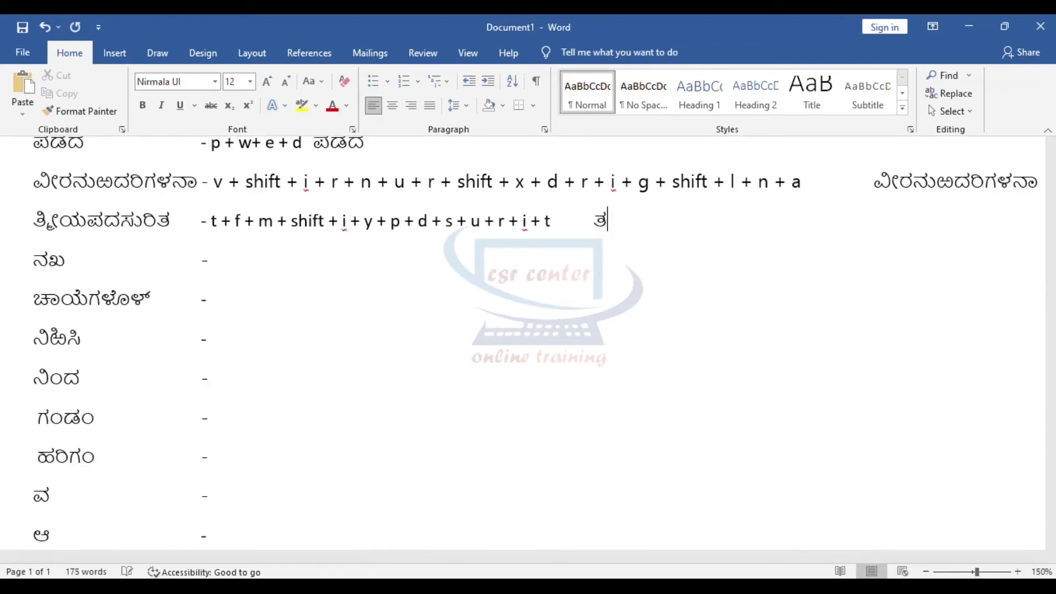
{"action": "type", "text": "ರೀಯಪ"}
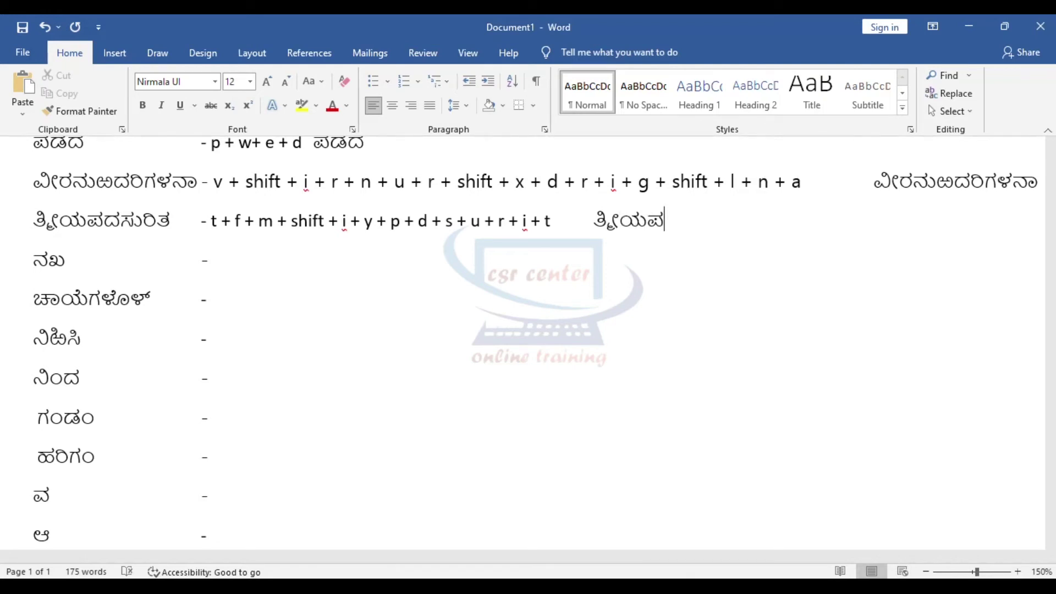
{"action": "type", "text": "ದಸುರಿತ"}
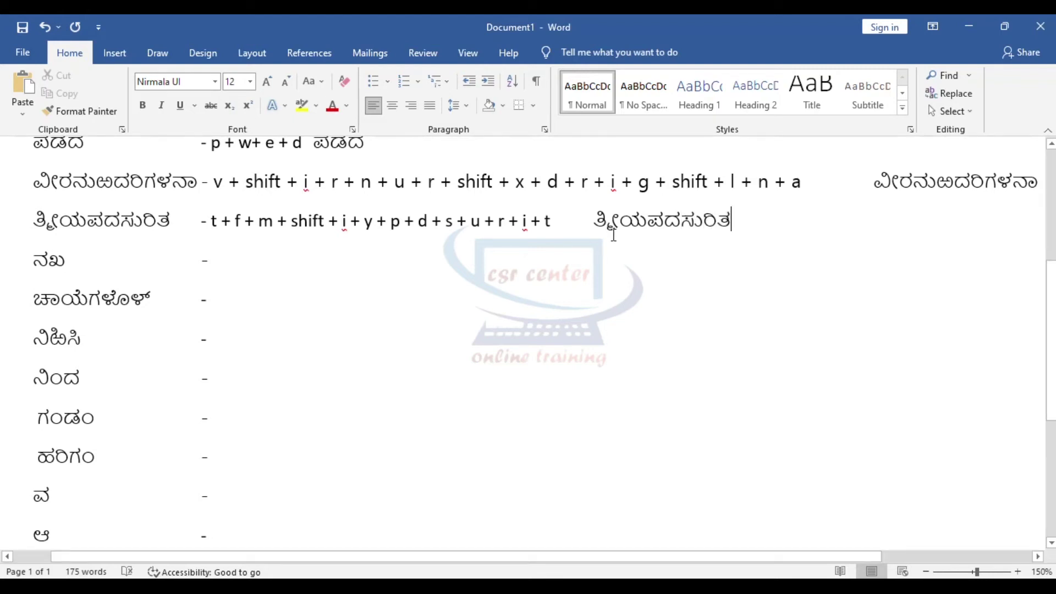
{"action": "double_click", "coordinate": [215, 226]}
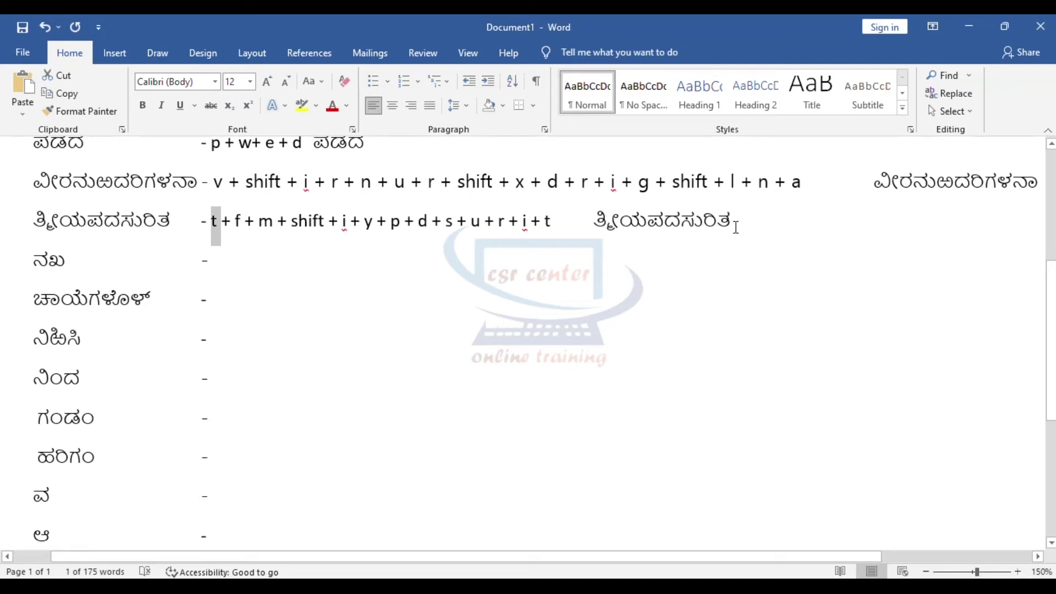
{"action": "left_click", "coordinate": [236, 253]}
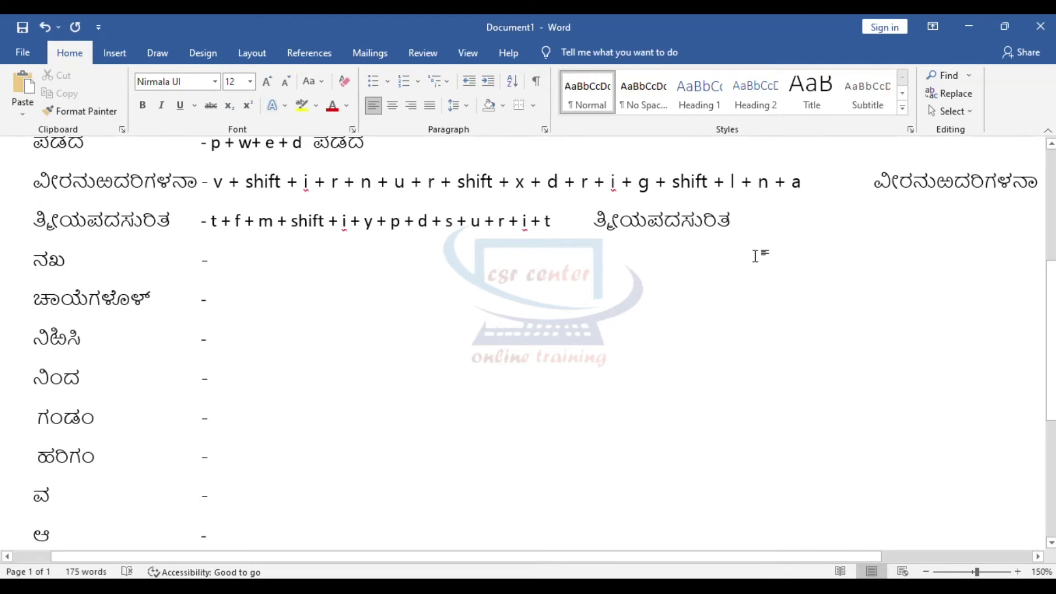
{"action": "type", "text": "n + "}
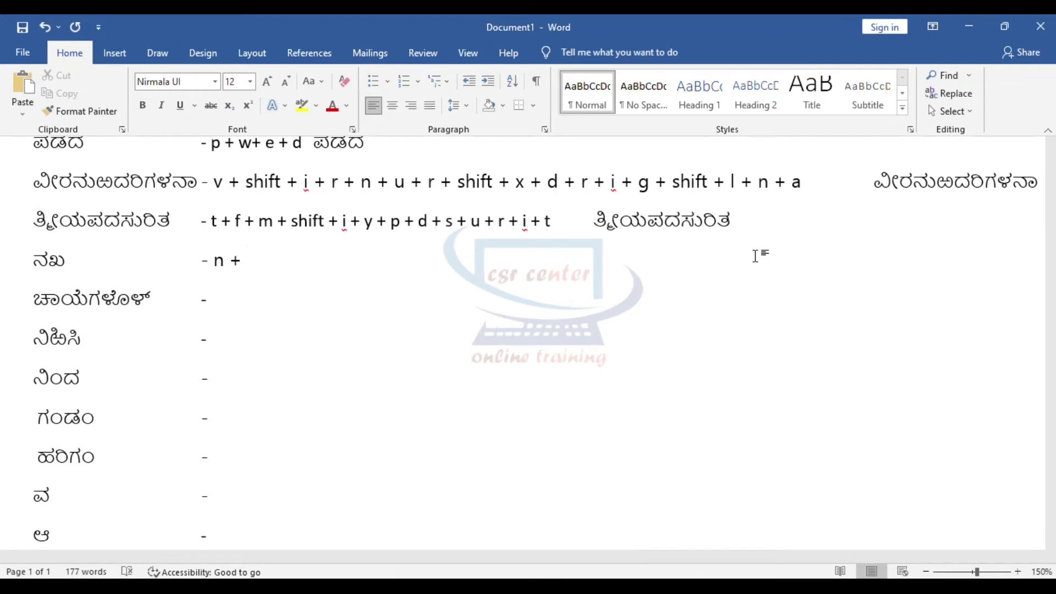
{"action": "type", "text": "shift + k"}
Step: Confirm the Nirmala UI font and add the retyped ನಖ after 'n + shift + k'
{"action": "key", "text": "Tab"}
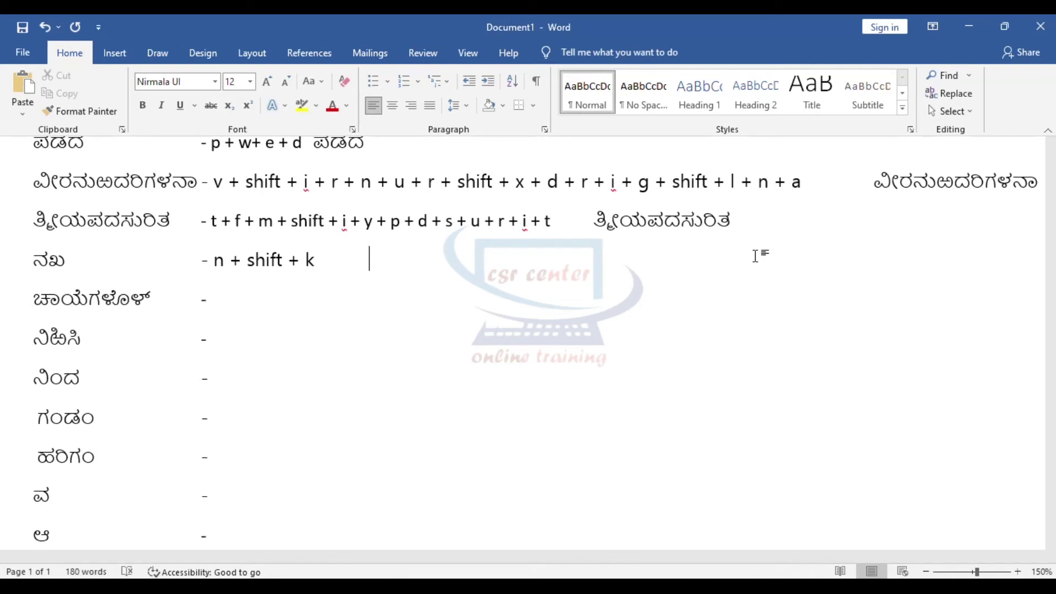
{"action": "left_click", "coordinate": [187, 83]}
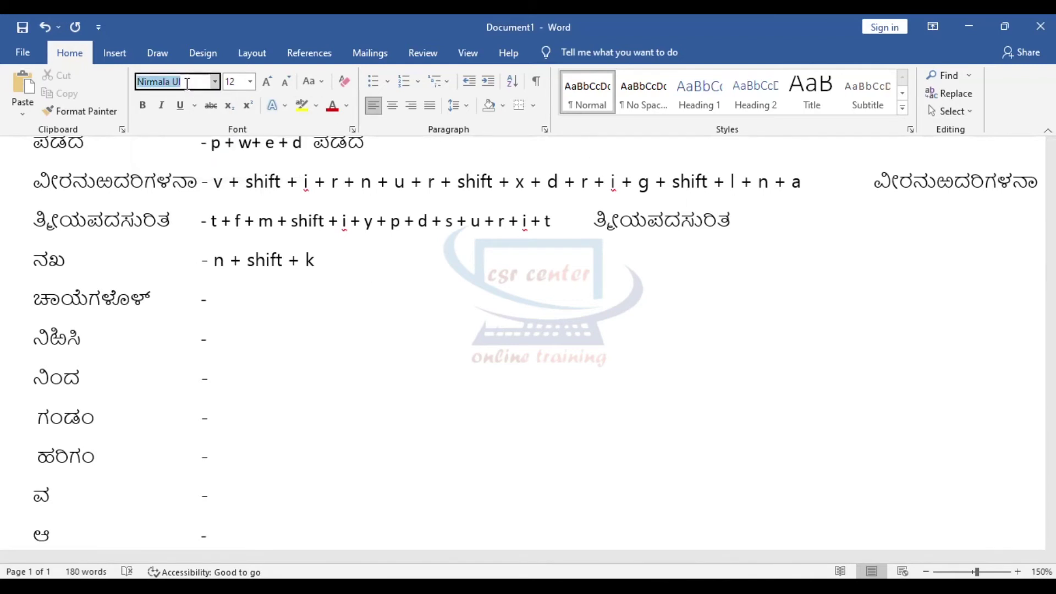
{"action": "left_click", "coordinate": [332, 252]}
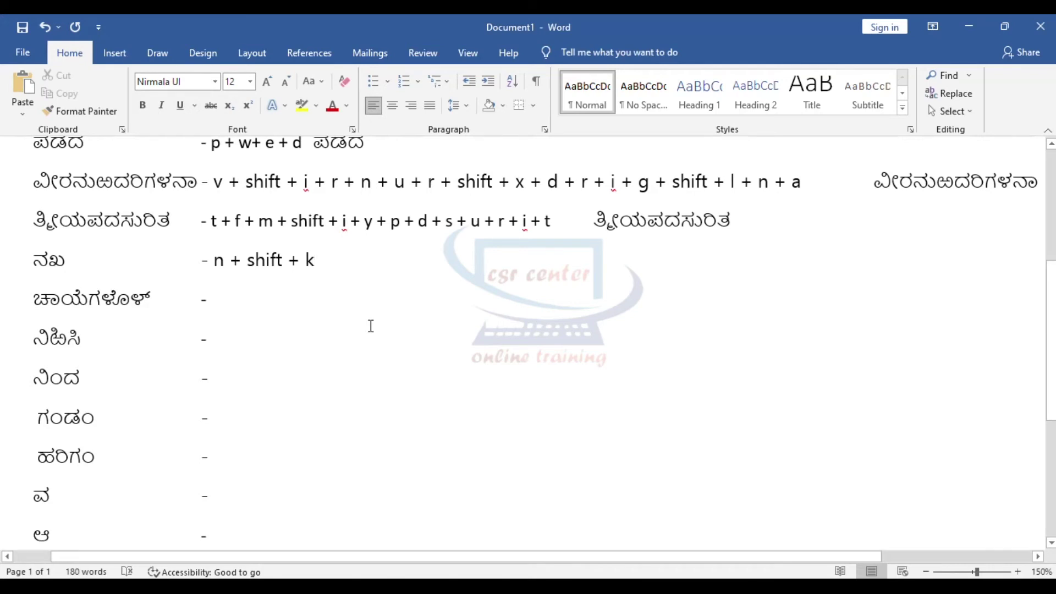
{"action": "key", "text": "Tab"}
{"action": "type", "text": "ನ"}
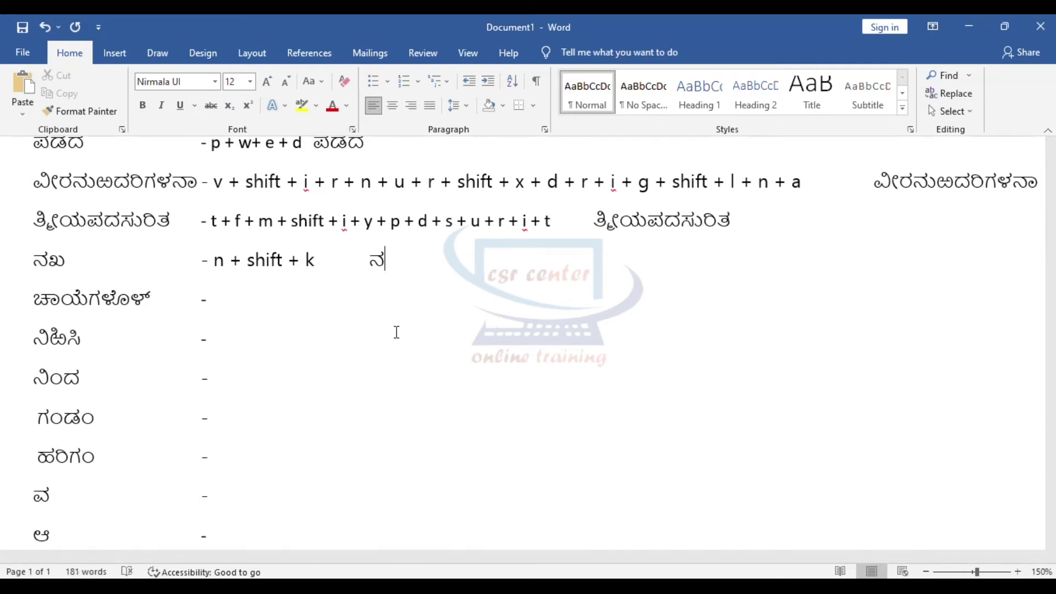
{"action": "type", "text": "ಖ"}
{"action": "scroll", "coordinate": [382, 323], "scroll_direction": "down", "scroll_amount": 1}
{"action": "left_click_drag", "start_coordinate": [34, 246], "coordinate": [122, 241]}
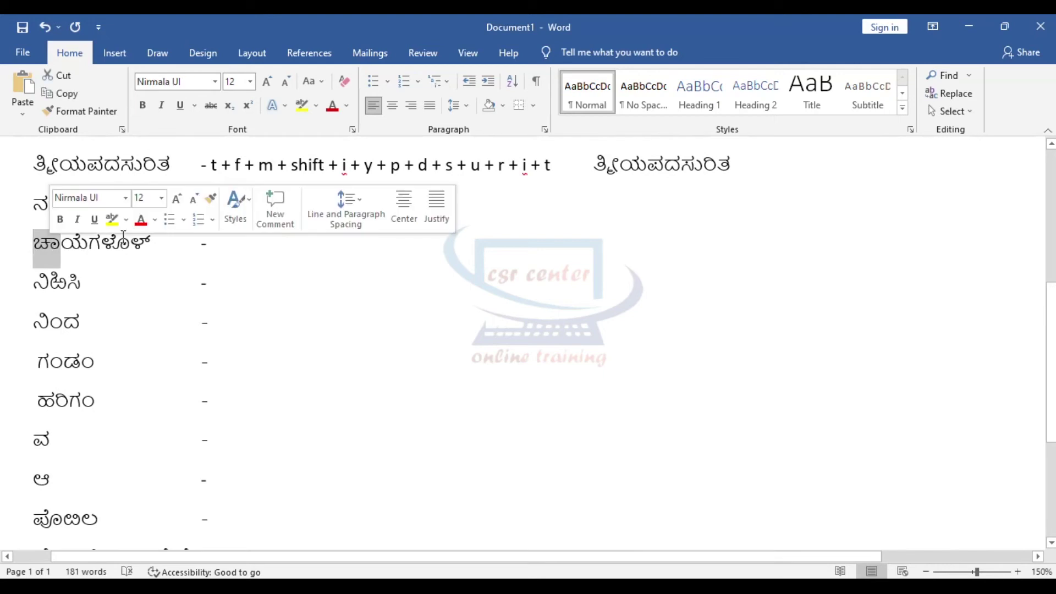
Step: Enter the first ಚಾಯೆಗಳೊಳ್ keystrokes 'c + a + y + e + g +', syllable by syllable
{"action": "left_click", "coordinate": [237, 247]}
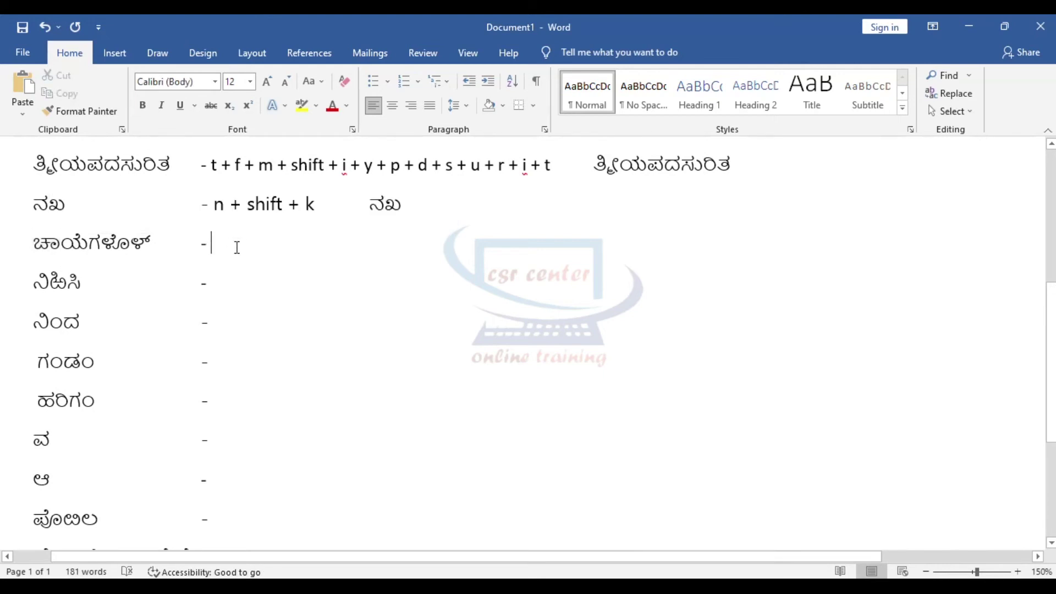
{"action": "type", "text": "c + a"}
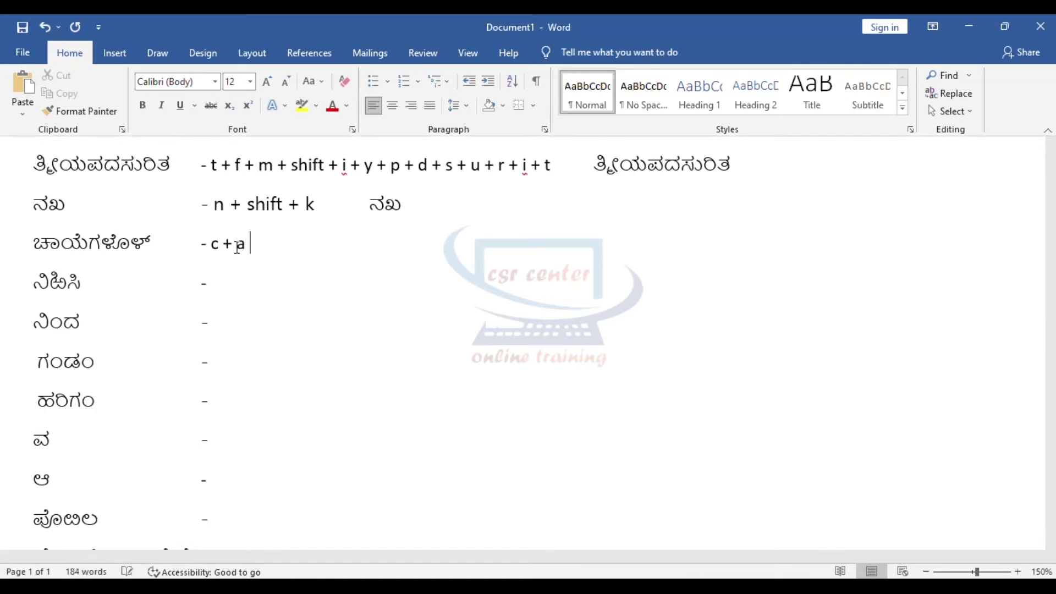
{"action": "type", "text": " +"}
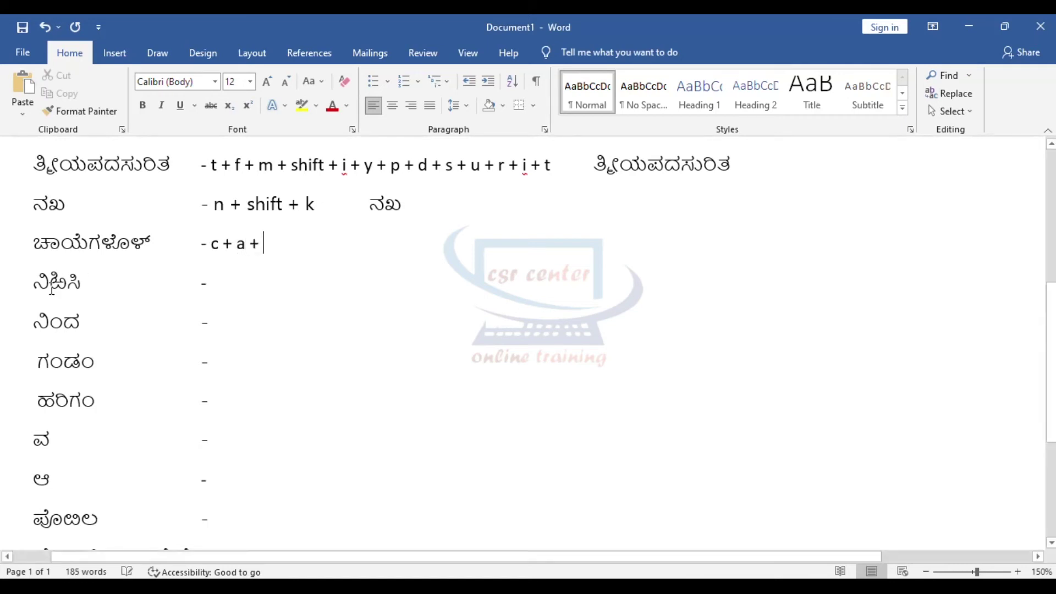
{"action": "left_click_drag", "start_coordinate": [62, 242], "coordinate": [88, 242]}
{"action": "left_click", "coordinate": [279, 245]}
{"action": "type", "text": "y + e +"}
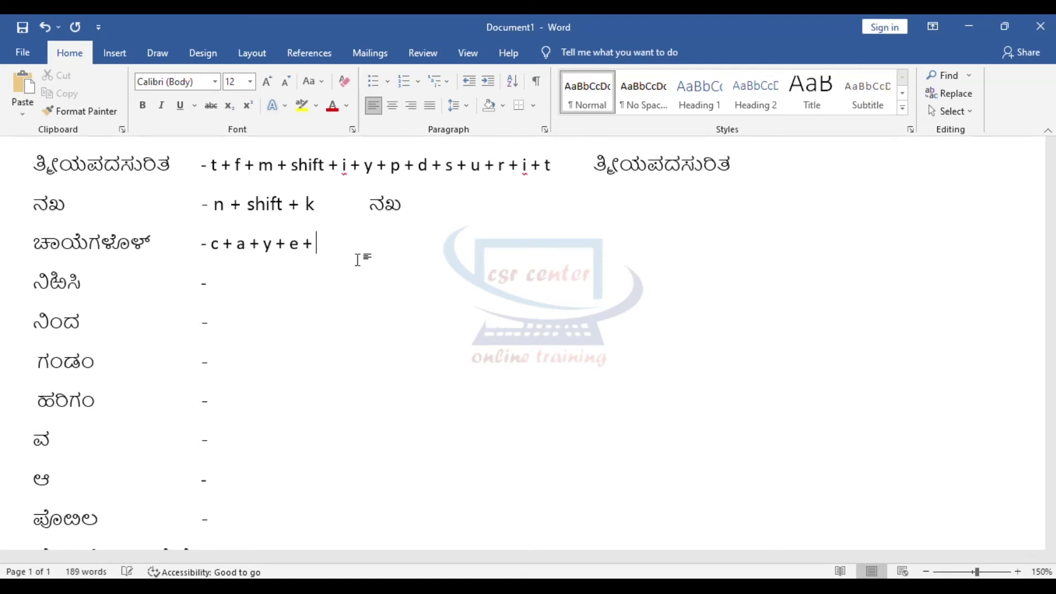
{"action": "left_click_drag", "start_coordinate": [88, 251], "coordinate": [101, 250]}
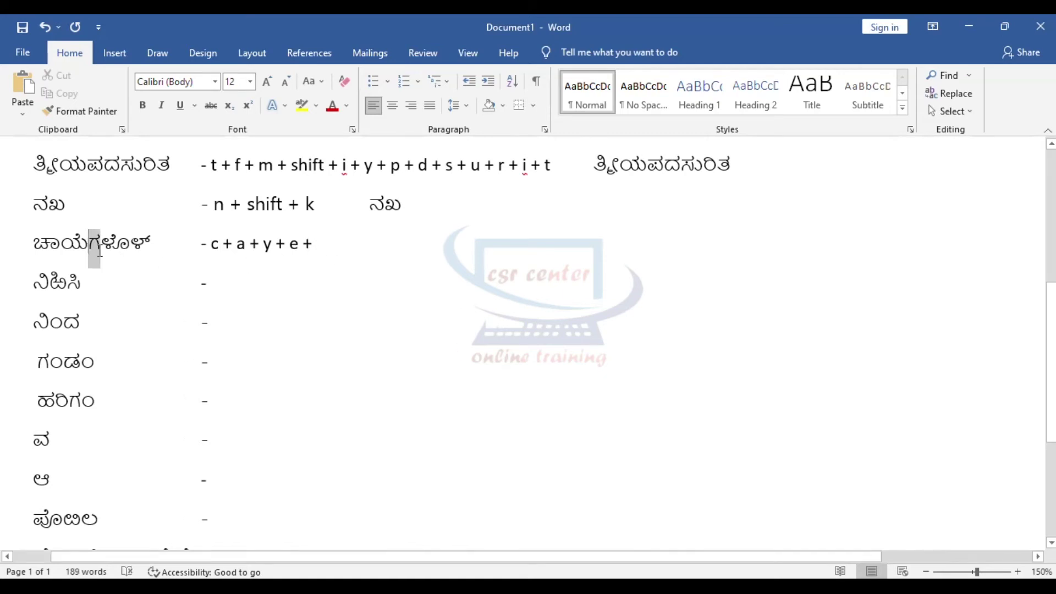
{"action": "left_click", "coordinate": [360, 250]}
{"action": "type", "text": "g +"}
Step: Finish the keystrokes with 'shift + l + o + shift + l + f' and begin retyping ಚಾಯೆಗಳೊಳ್
{"action": "left_click_drag", "start_coordinate": [100, 244], "coordinate": [126, 245]}
{"action": "left_click", "coordinate": [358, 243]}
{"action": "type", "text": "shift + l +"}
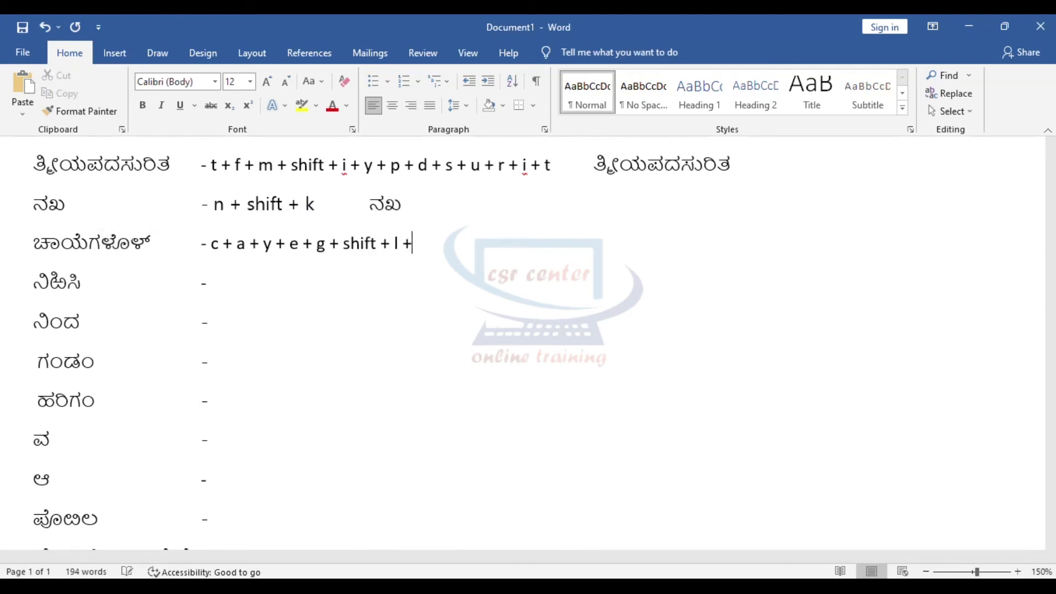
{"action": "key", "text": "alt+shift"}
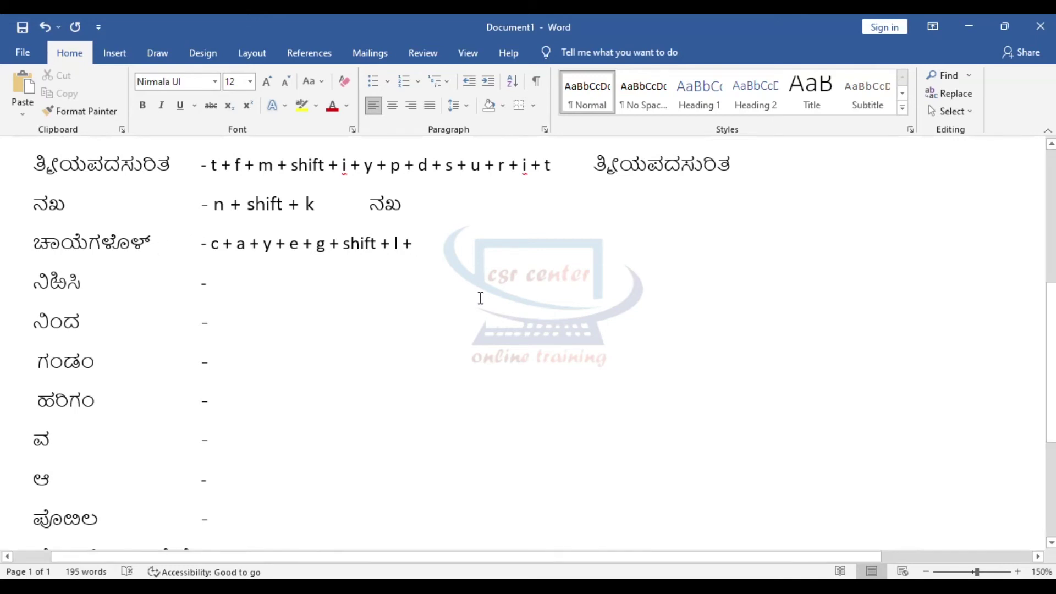
{"action": "type", "text": "o"}
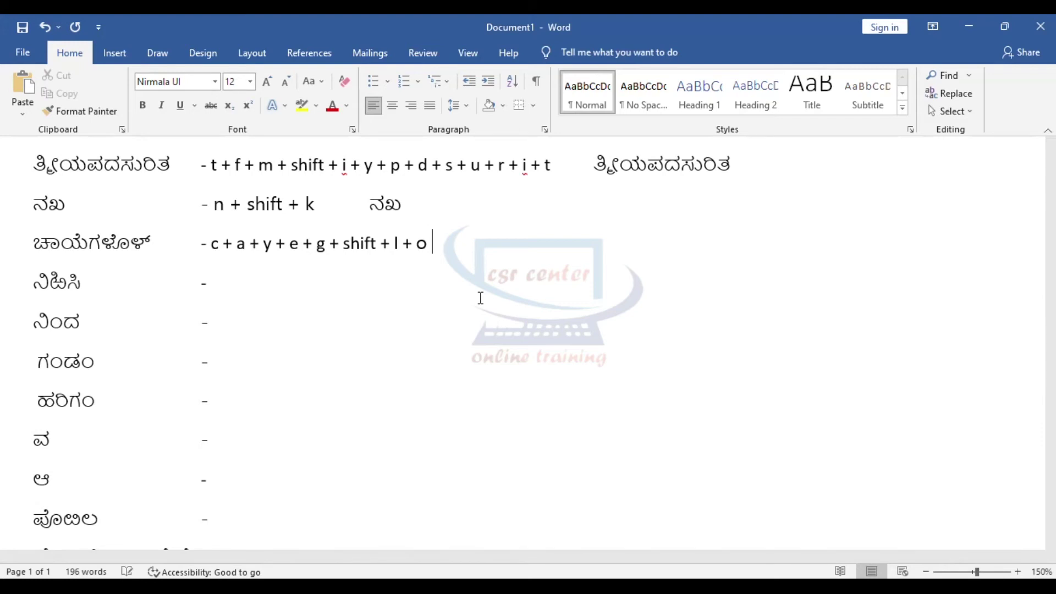
{"action": "type", "text": " +"}
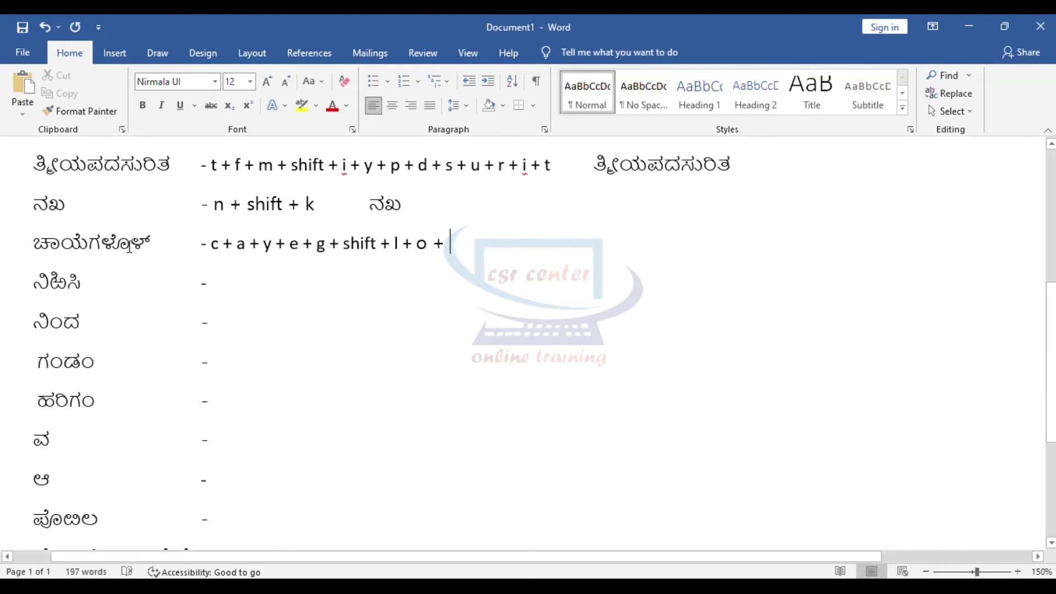
{"action": "left_click_drag", "start_coordinate": [131, 246], "coordinate": [144, 245]}
{"action": "left_click", "coordinate": [473, 246]}
{"action": "type", "text": "shift + l + o + shift"}
{"action": "key", "text": "Tab"}
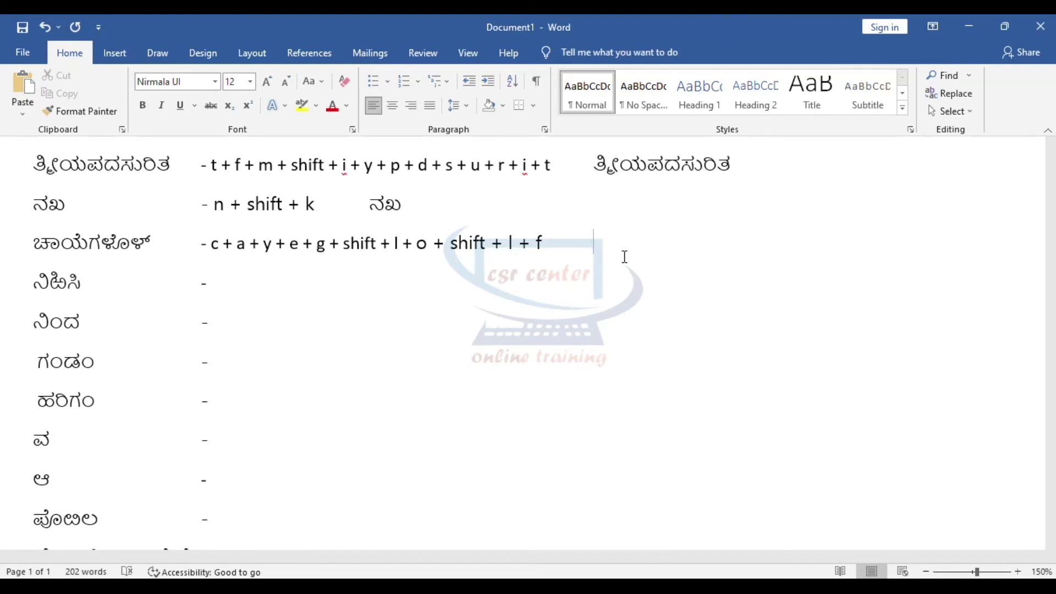
{"action": "type", "text": "cayegLo"}
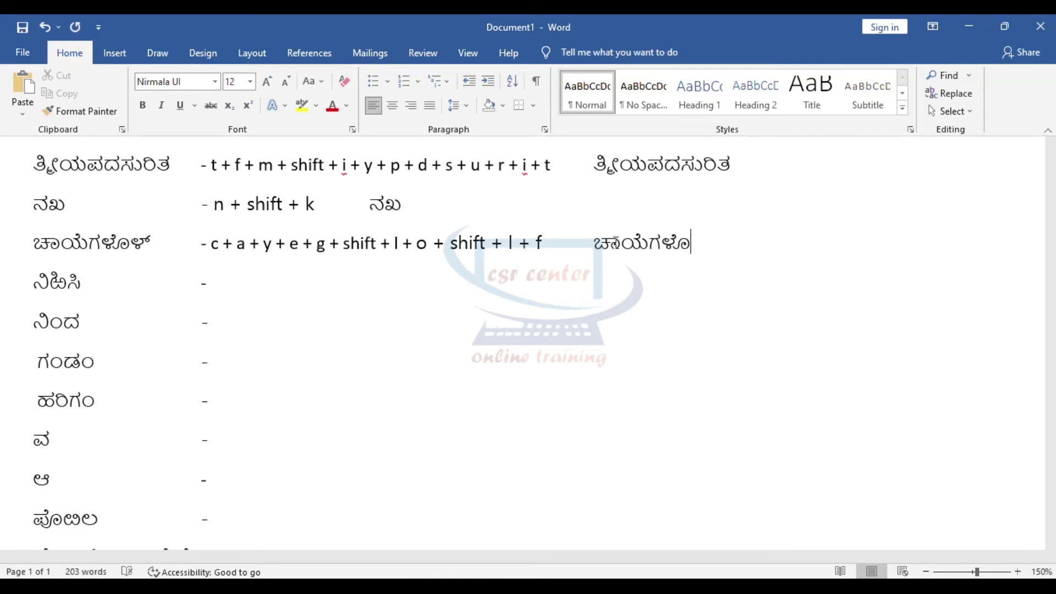
{"action": "type", "text": "Lff"}
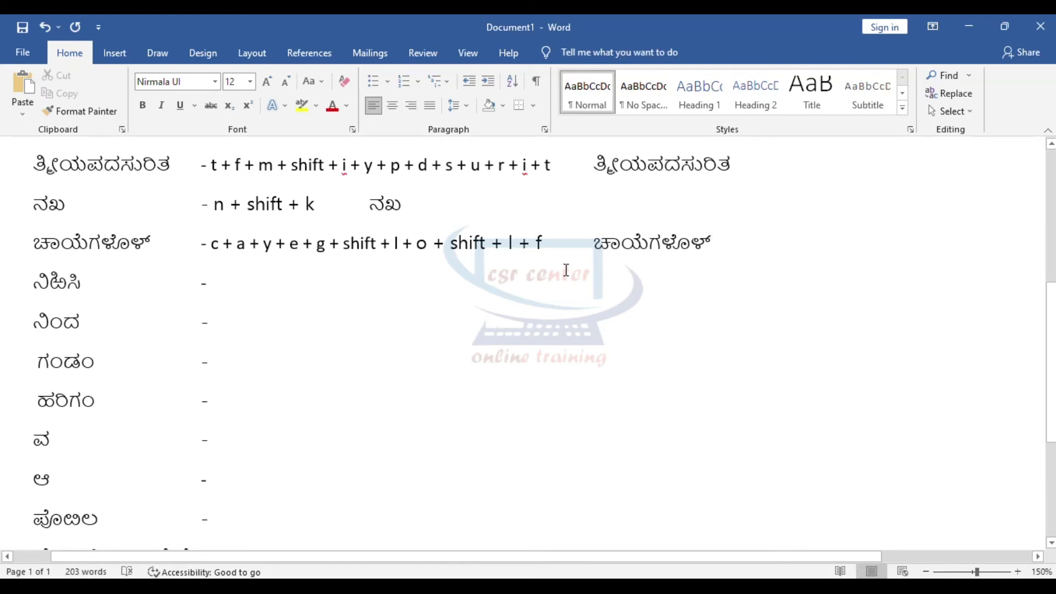
Step: Type the ನಿಡಿಸಿ keystrokes 'n + i + r + shift + x + i + s + i', undoing autocapitalised I's
{"action": "left_click", "coordinate": [227, 283]}
{"action": "left_click_drag", "start_coordinate": [32, 280], "coordinate": [48, 286]}
{"action": "left_click", "coordinate": [227, 288]}
{"action": "type", "text": "n + l"}
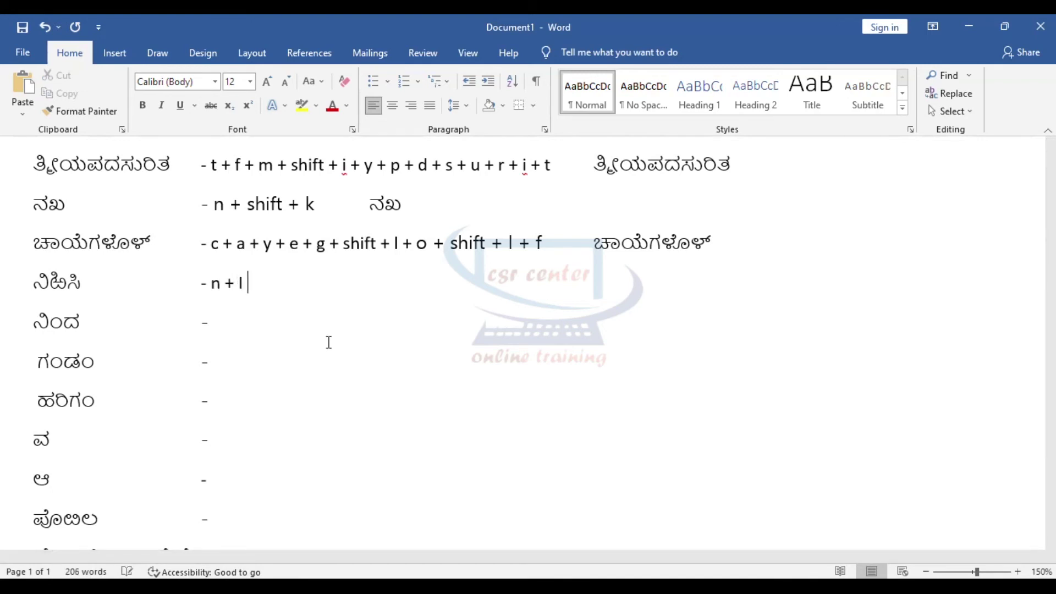
{"action": "key", "text": "ctrl+z"}
{"action": "type", "text": "+ "}
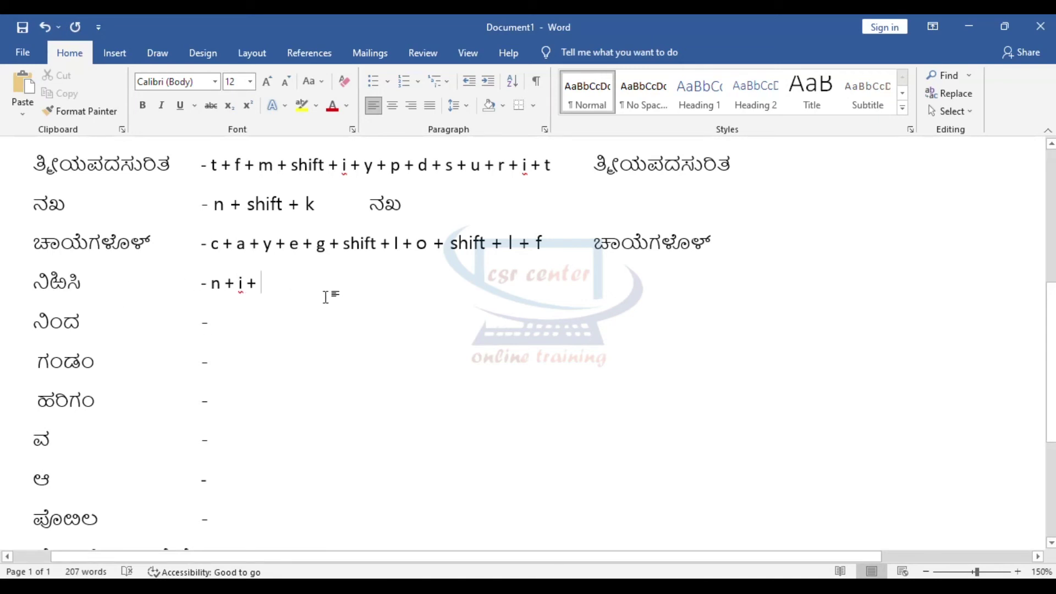
{"action": "type", "text": "r"}
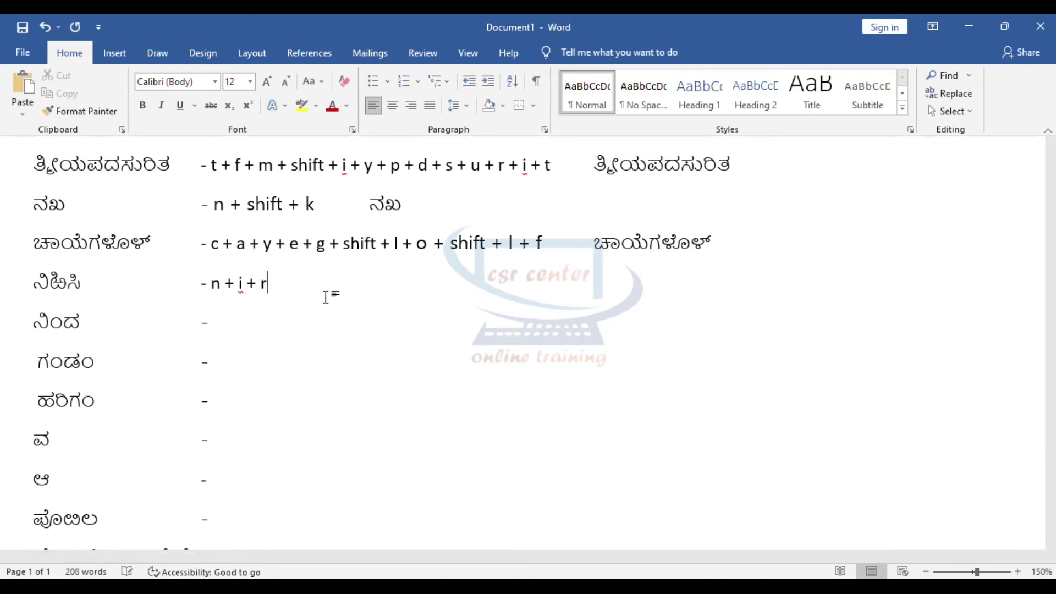
{"action": "type", "text": " + shift + x + l"}
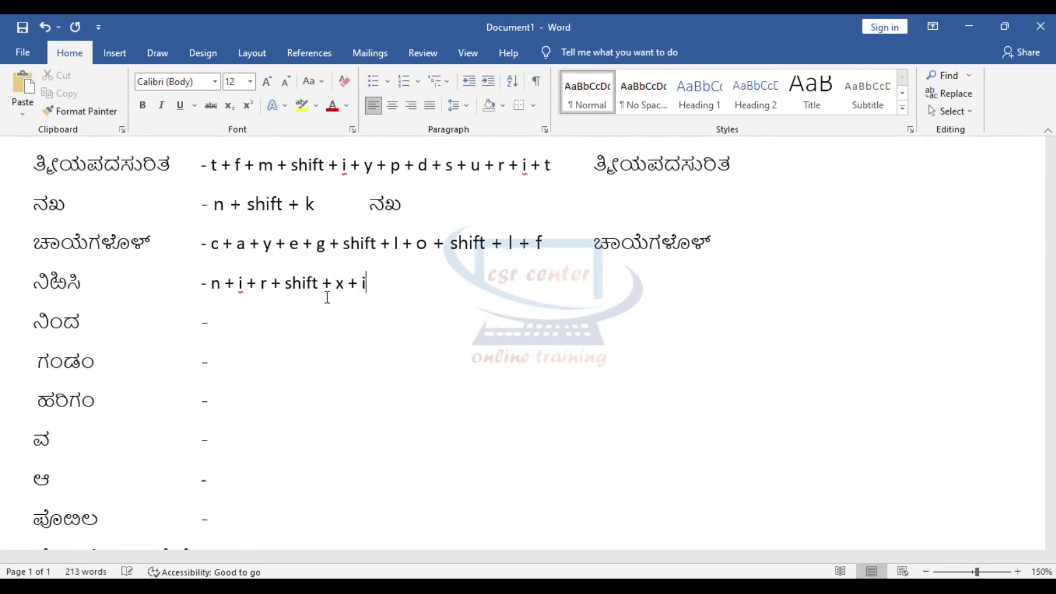
{"action": "key", "text": "ctrl+z"}
{"action": "type", "text": "+ shift + x + i"}
{"action": "key", "text": "ctrl+z"}
Step: Retype ನಿಡಿಸಿ in Kannada beside its keystroke sequence
{"action": "type", "text": "ನಿ"}
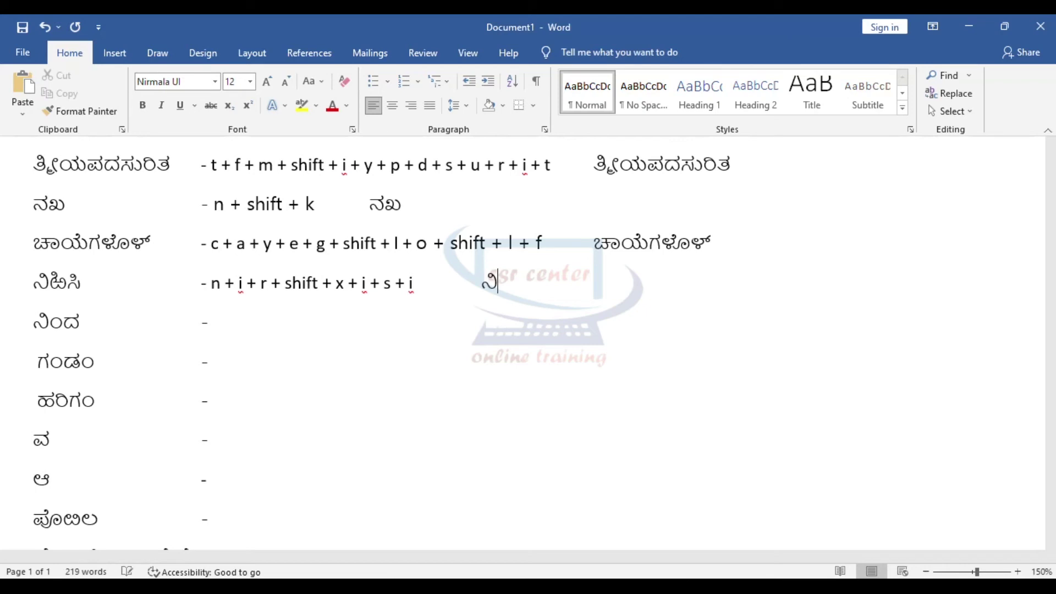
{"action": "type", "text": "ರ"}
{"action": "key", "text": "shift+x"}
{"action": "type", "text": "i"}
{"action": "type", "text": "s"}
{"action": "type", "text": "i"}
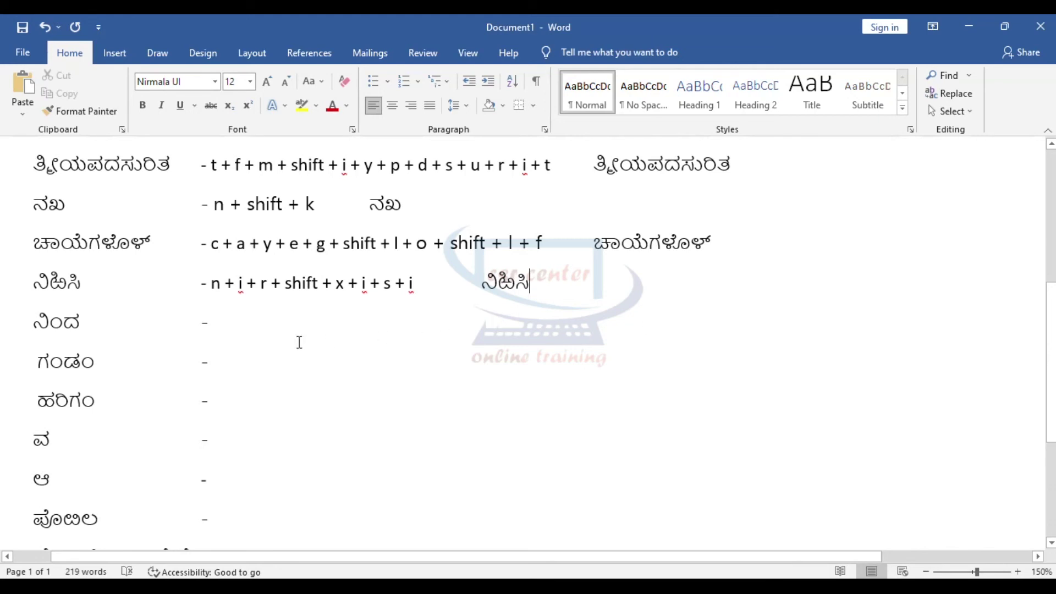
{"action": "left_click", "coordinate": [234, 328]}
Step: Enter 'n + i + shift + m + d' on the ನಿಂದ line, fixing the capital I, then retype ನಿಂದ
{"action": "key", "text": "Tab"}
{"action": "key", "text": "BackSpace"}
{"action": "scroll", "coordinate": [234, 327], "scroll_direction": "down", "scroll_amount": 2}
{"action": "left_click_drag", "start_coordinate": [61, 214], "coordinate": [33, 213]}
{"action": "left_click", "coordinate": [240, 219]}
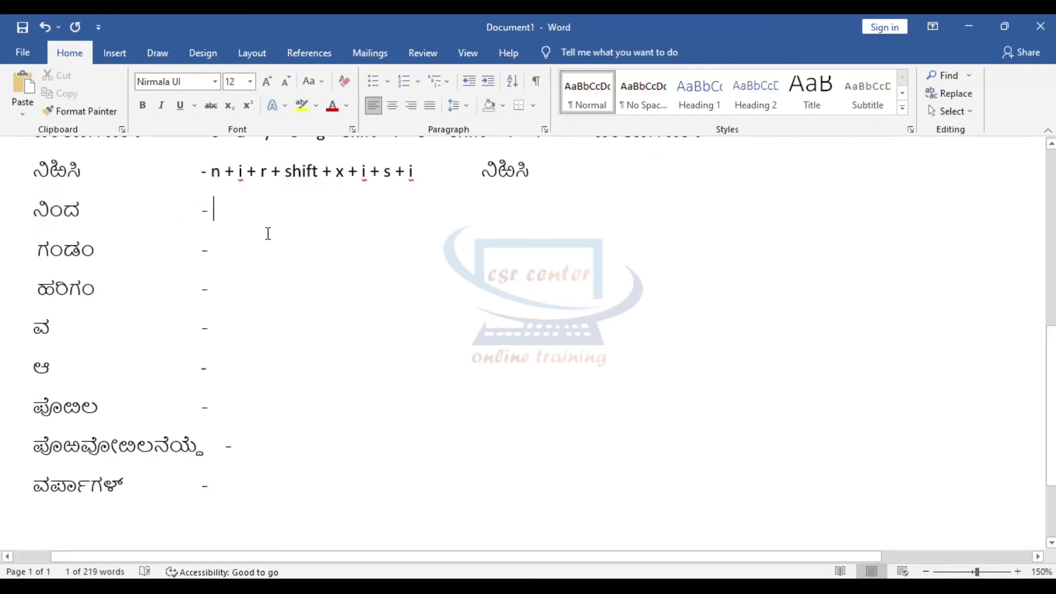
{"action": "type", "text": "n + i"}
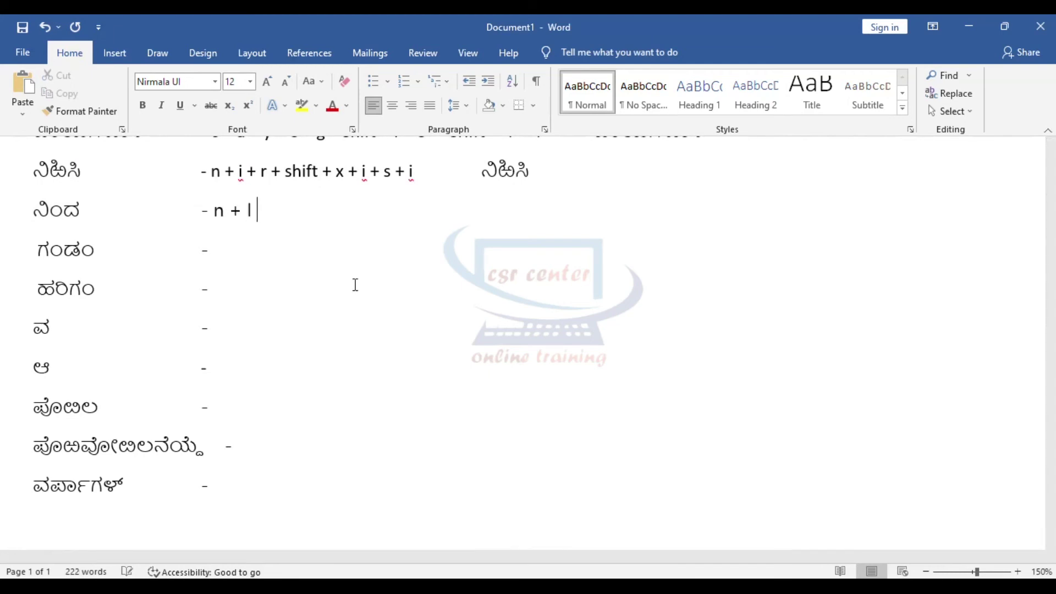
{"action": "key", "text": "ctrl+z"}
{"action": "type", "text": "+ shift "}
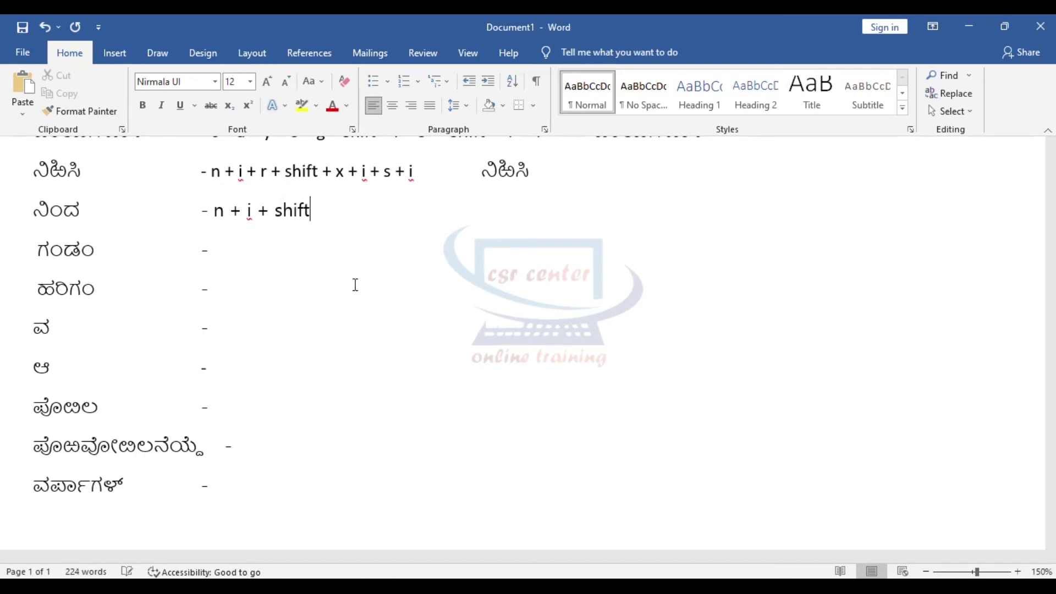
{"action": "type", "text": "+ m + d"}
{"action": "key", "text": "Tab"}
{"action": "type", "text": "ನಿ"}
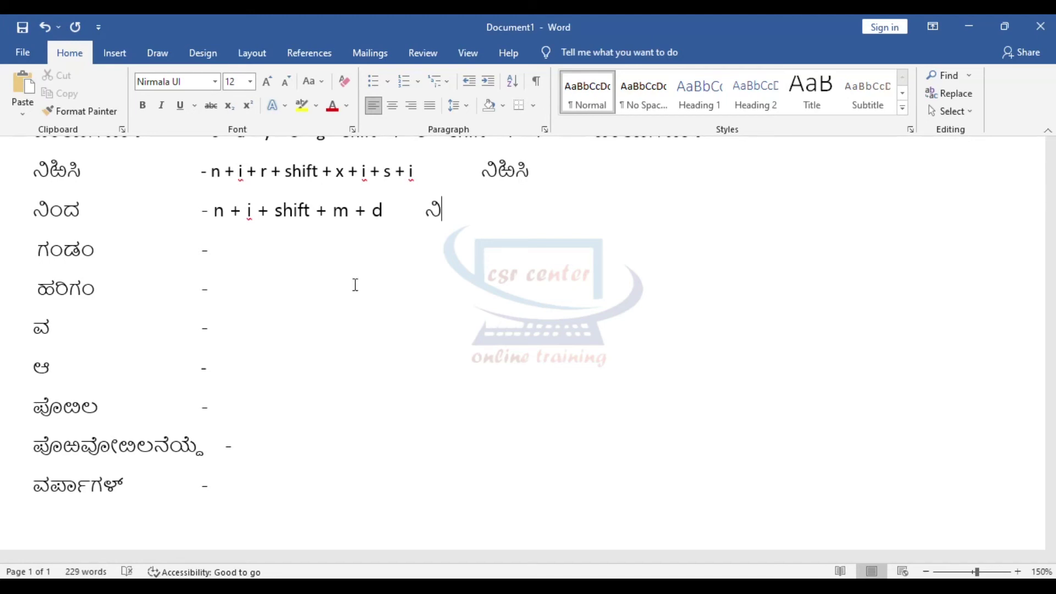
{"action": "type", "text": "ಂದ"}
{"action": "key", "text": "Down"}
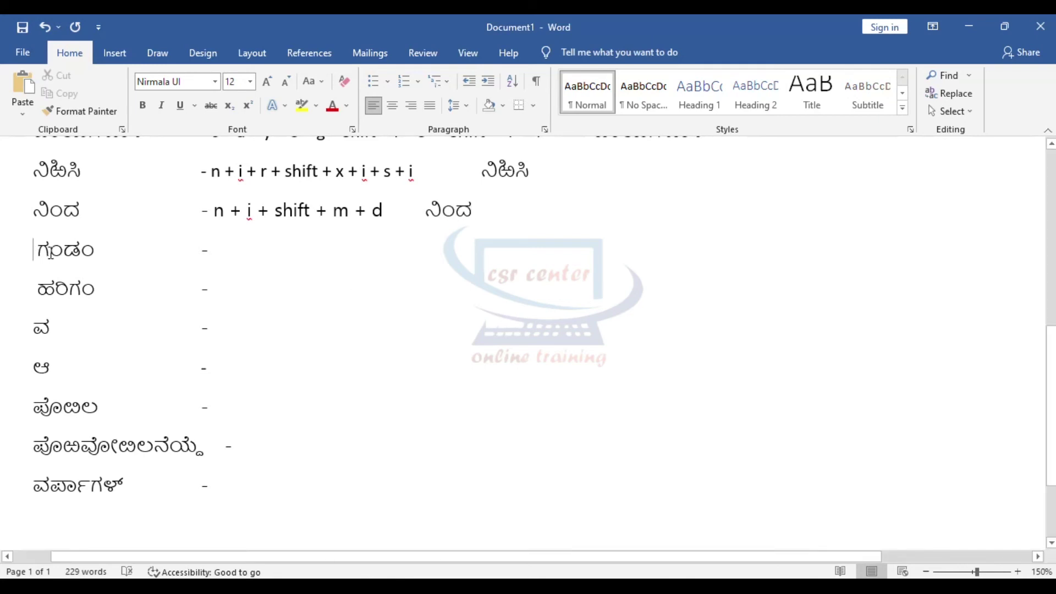
{"action": "left_click_drag", "start_coordinate": [32, 251], "coordinate": [63, 251]}
Step: Type 'g + shift + m + w + shift + m' on the ಗಂಡಂ line and retype ಗಂಡಂ beside it
{"action": "left_click", "coordinate": [222, 251]}
{"action": "type", "text": "g + "}
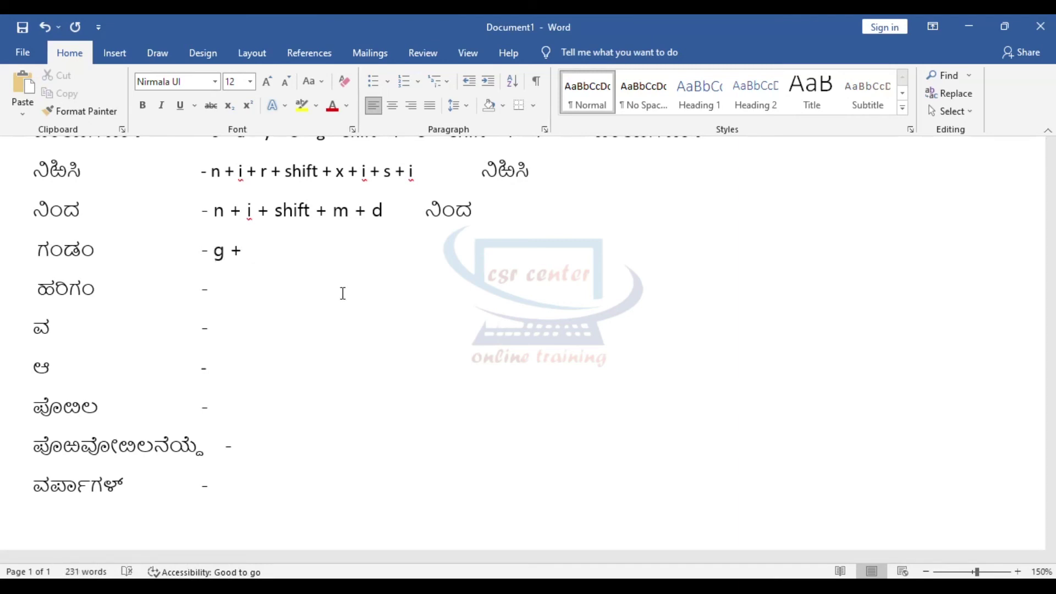
{"action": "type", "text": "shift + m "}
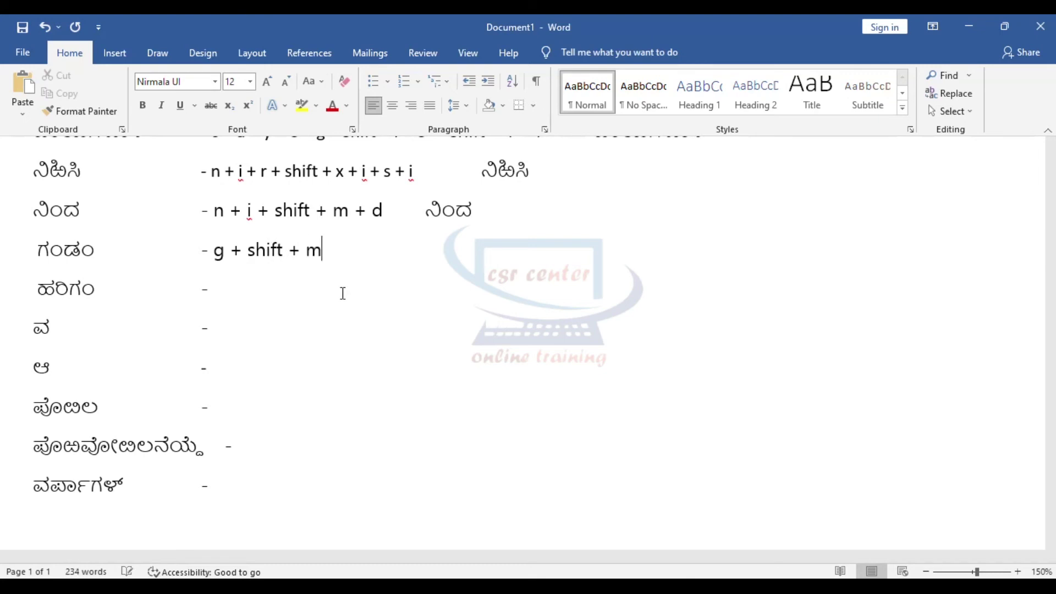
{"action": "type", "text": "+"}
{"action": "left_click_drag", "start_coordinate": [65, 253], "coordinate": [90, 254]}
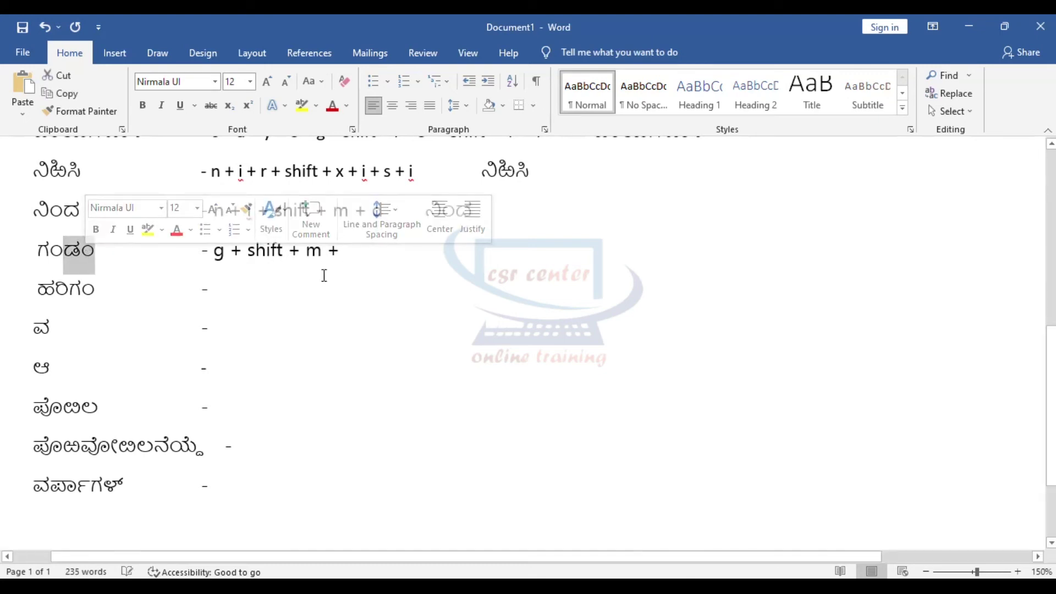
{"action": "left_click", "coordinate": [347, 254]}
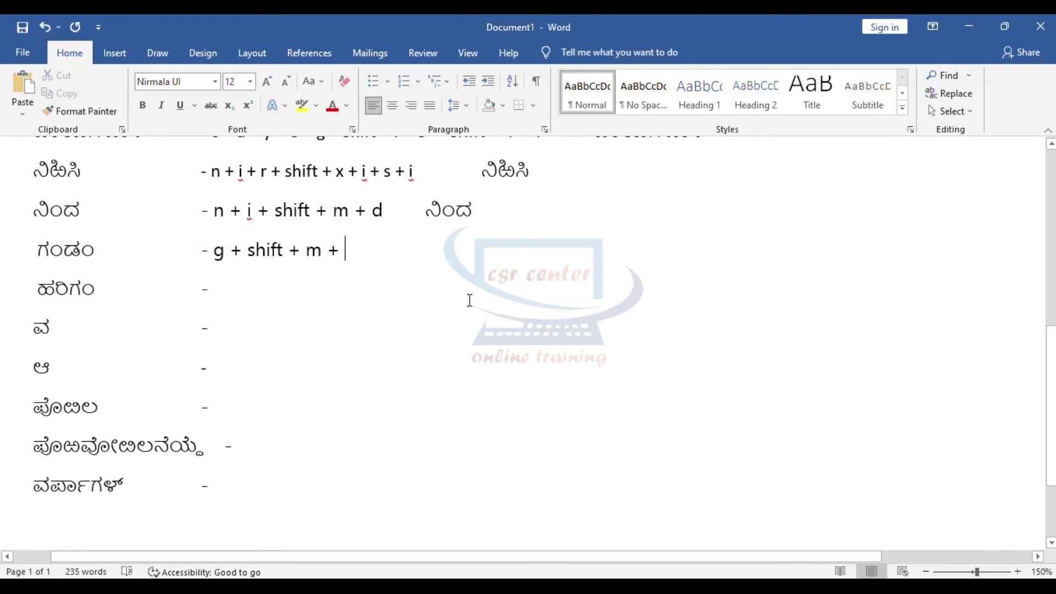
{"action": "type", "text": "w + shift + m"}
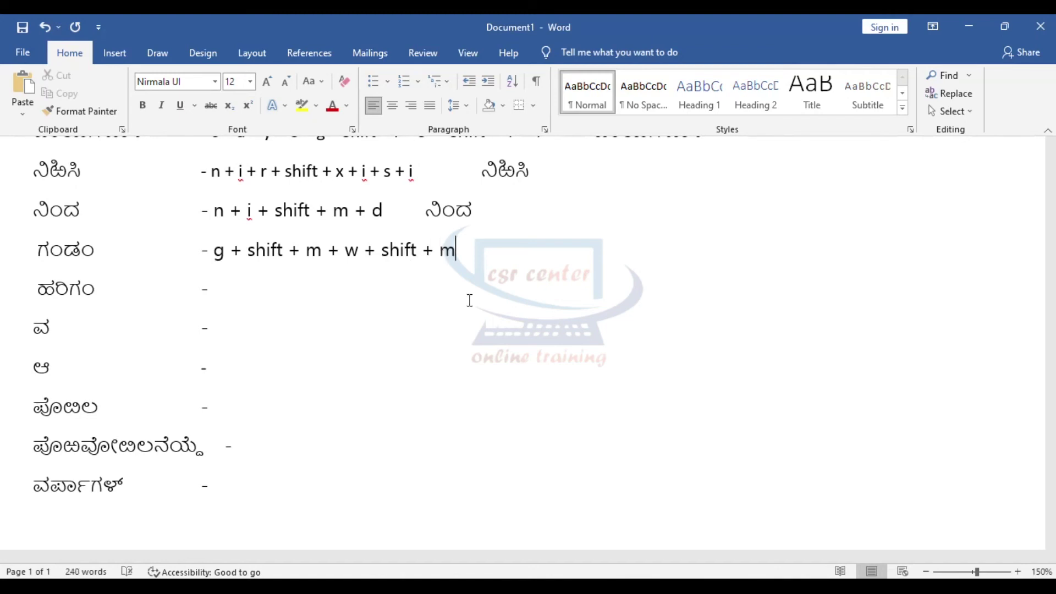
{"action": "key", "text": "Tab"}
{"action": "type", "text": "ಗಂಡಂ"}
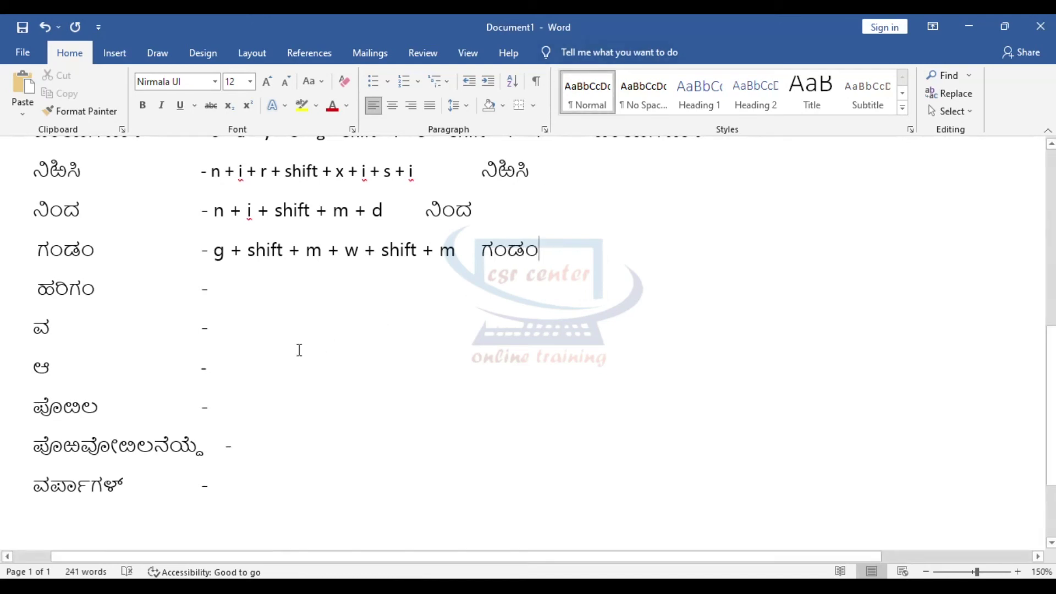
{"action": "left_click", "coordinate": [231, 286]}
Step: Type the keystroke sequence 'h + r + i + g + shift + m' on the ಹರಿಗಂ line
{"action": "key", "text": "Tab"}
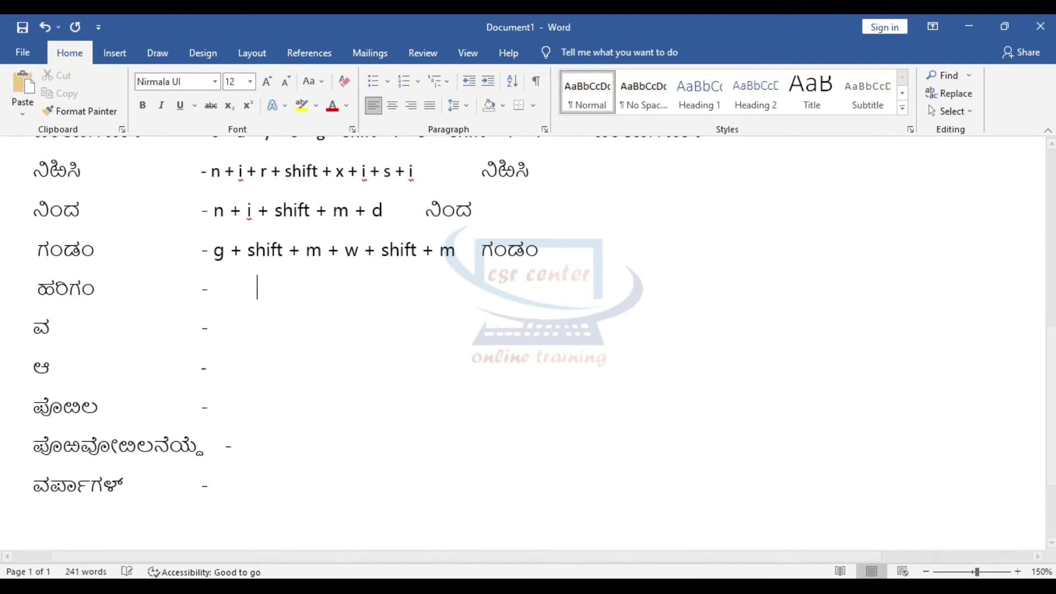
{"action": "scroll", "coordinate": [523, 341], "scroll_direction": "down", "scroll_amount": 3}
{"action": "scroll", "coordinate": [522, 341], "scroll_direction": "up", "scroll_amount": 5}
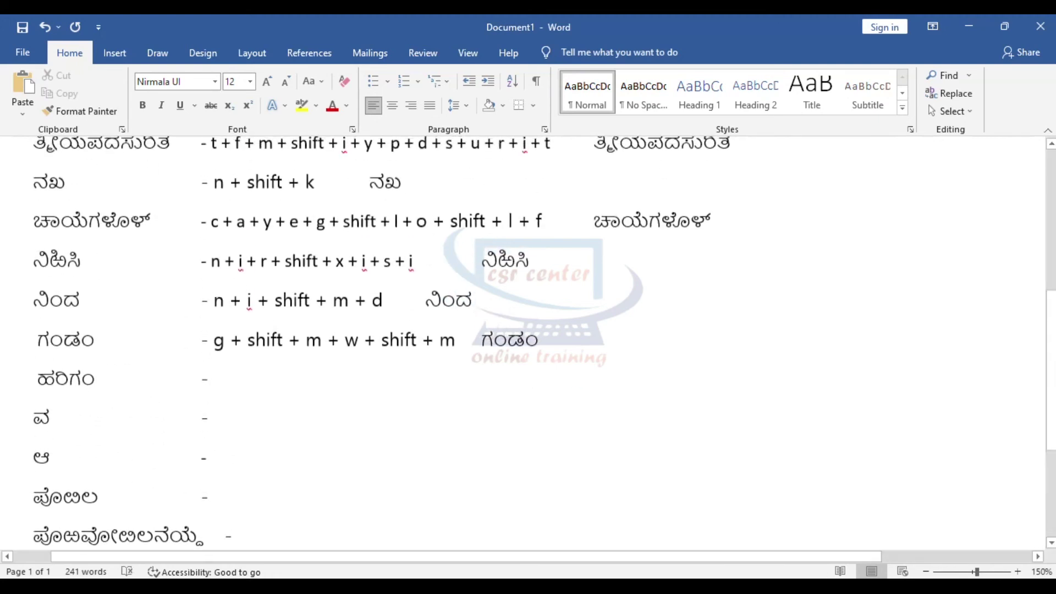
{"action": "scroll", "coordinate": [273, 249], "scroll_direction": "down", "scroll_amount": 3}
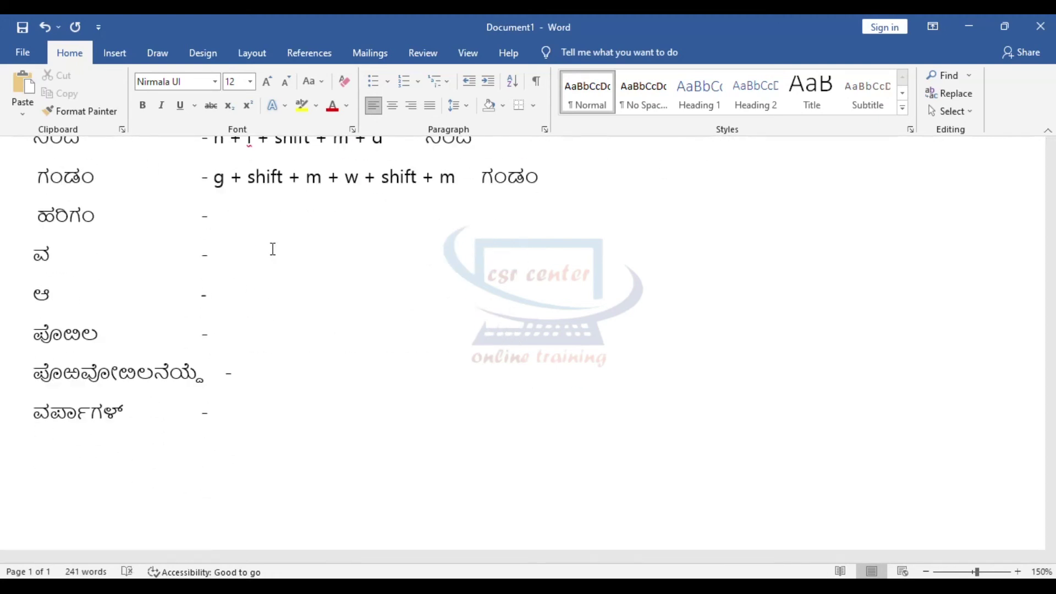
{"action": "type", "text": "h +"}
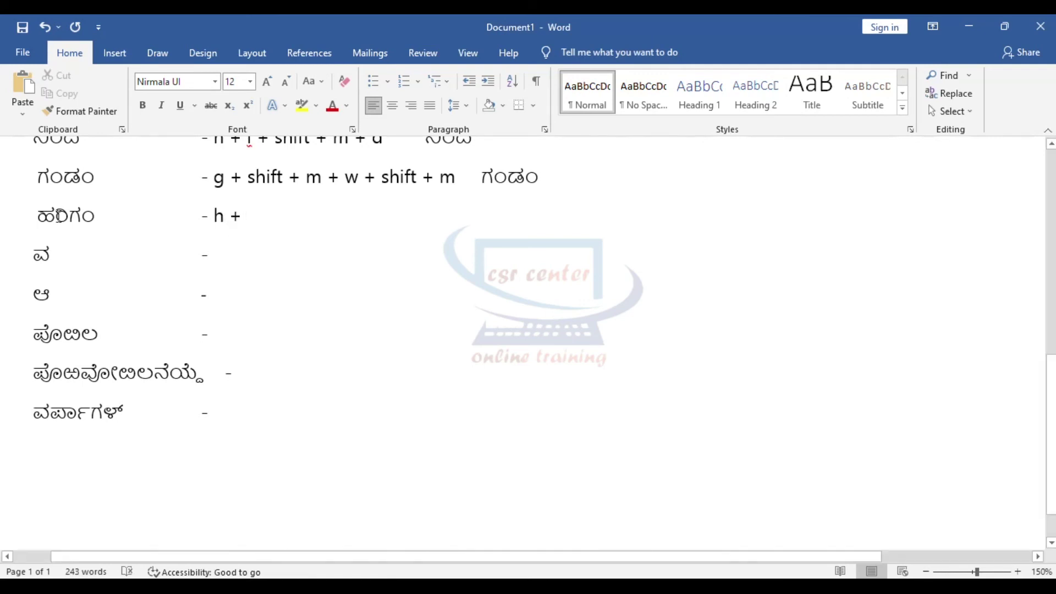
{"action": "left_click_drag", "start_coordinate": [55, 215], "coordinate": [68, 216]}
{"action": "left_click", "coordinate": [273, 215]}
{"action": "type", "text": "r"}
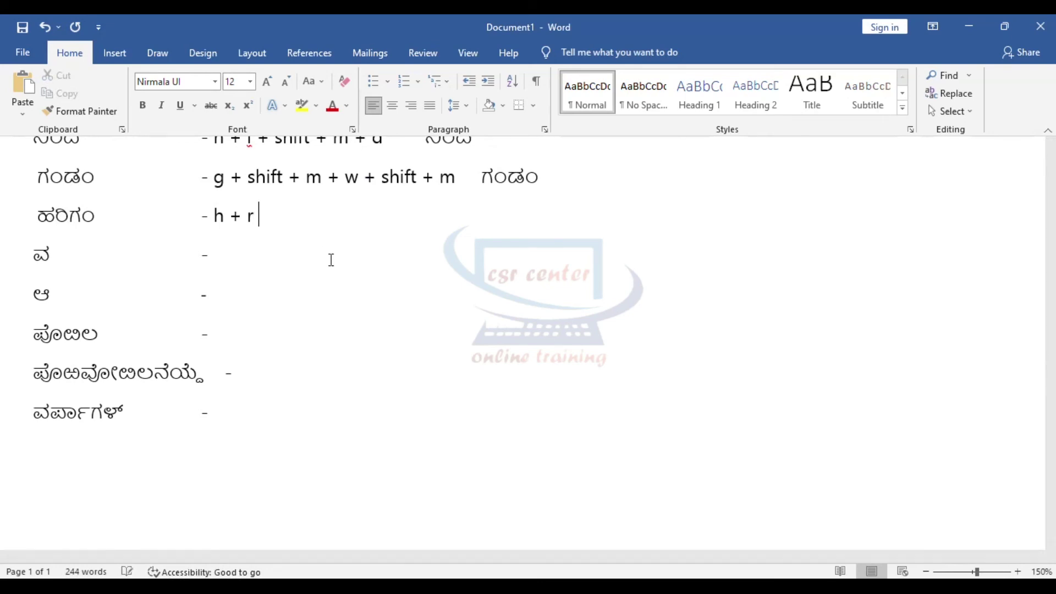
{"action": "type", "text": " + l"}
{"action": "type", "text": " + i +"}
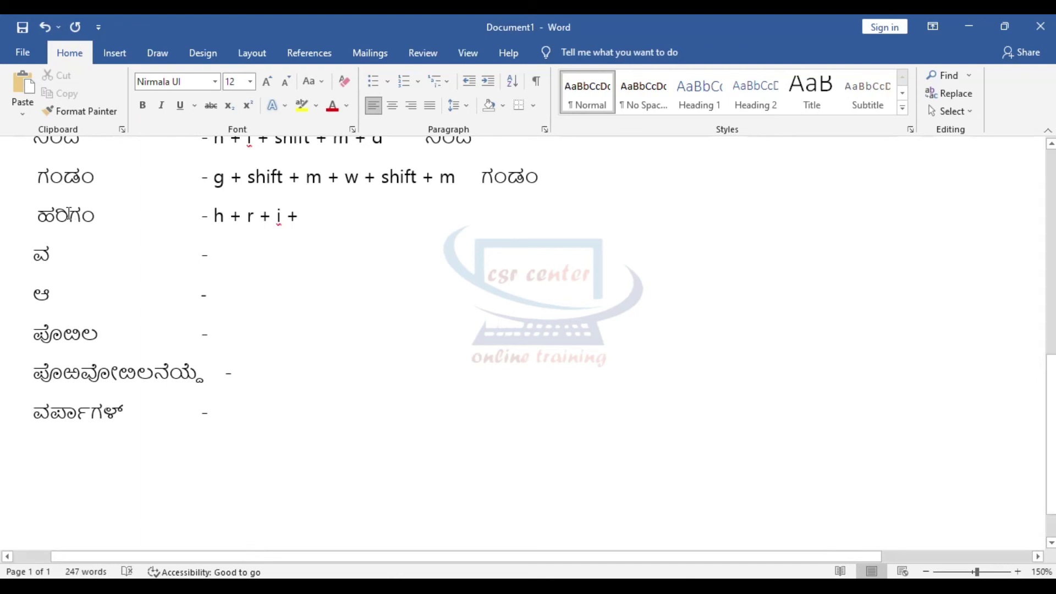
{"action": "left_click_drag", "start_coordinate": [69, 215], "coordinate": [93, 216]}
{"action": "left_click", "coordinate": [317, 215]}
{"action": "type", "text": "g"}
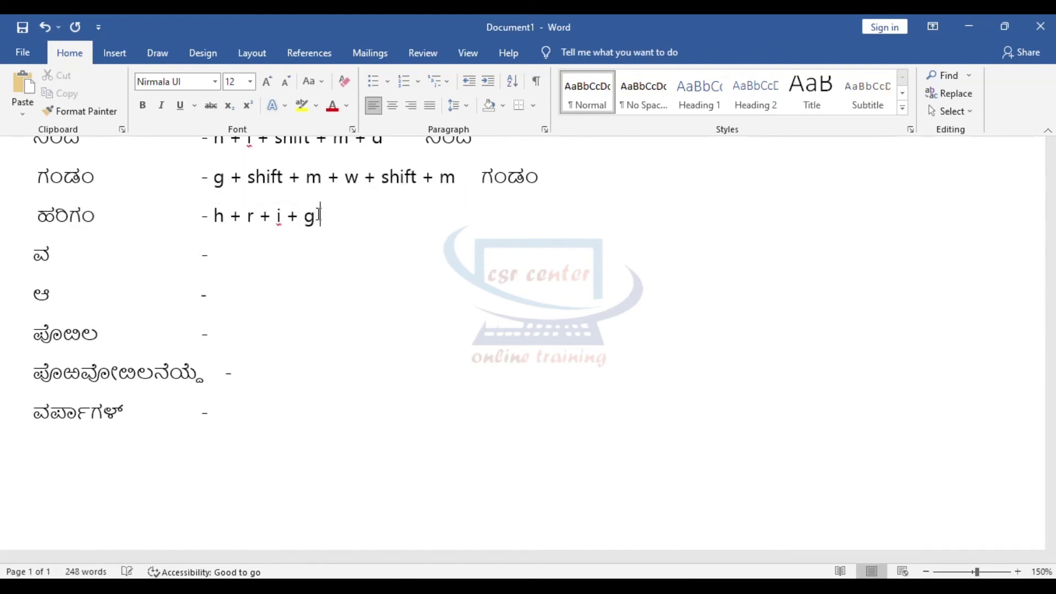
{"action": "type", "text": " +"}
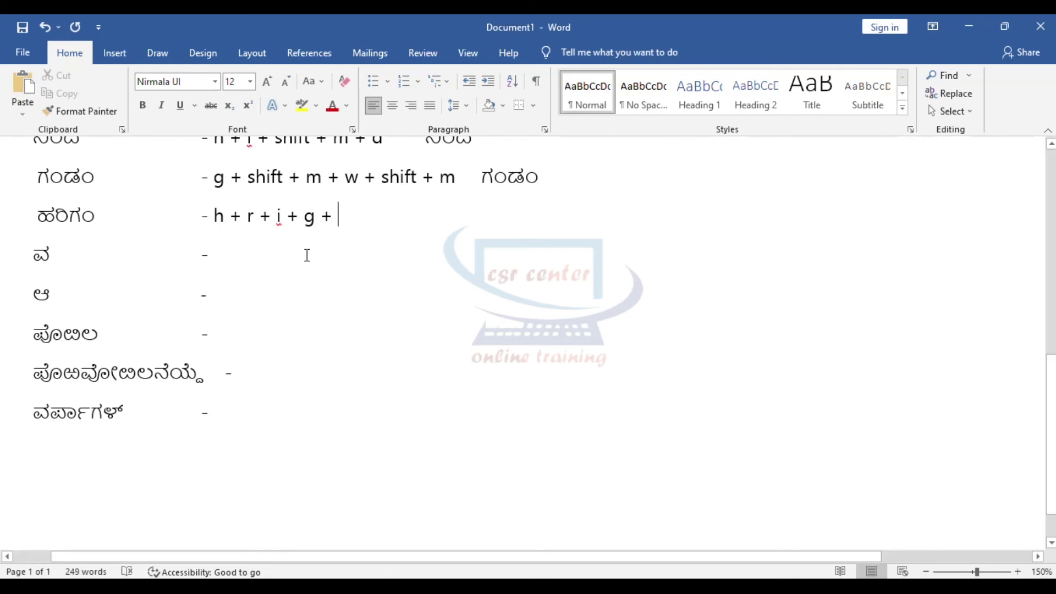
{"action": "type", "text": " shift + m"}
Step: Retype ಹರಿಗಂ in Kannada after its keystroke sequence
{"action": "key", "text": "Tab"}
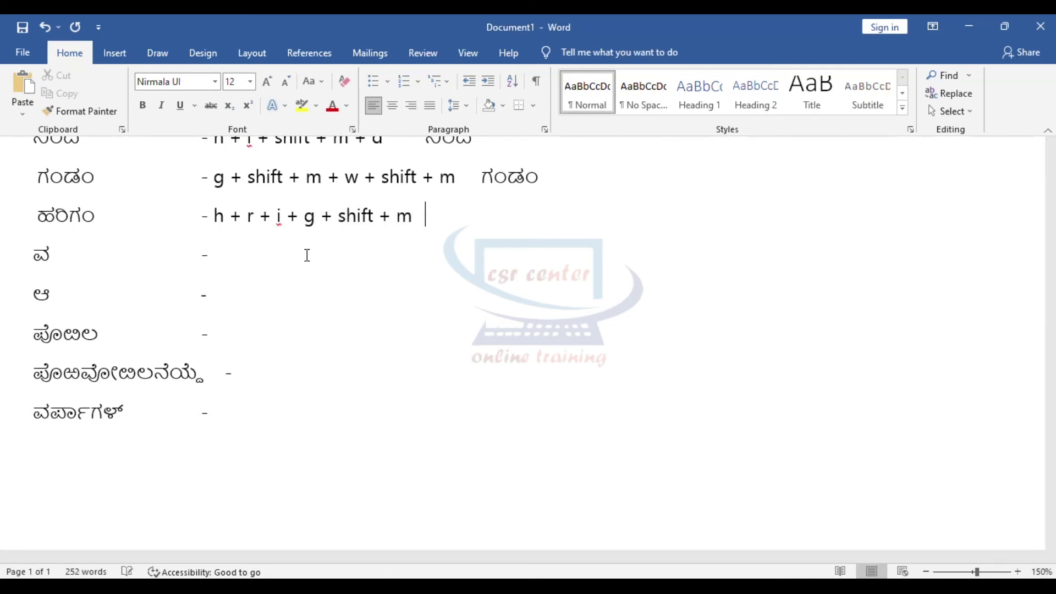
{"action": "key", "text": "Tab"}
{"action": "type", "text": "ಹರಿಗಂ"}
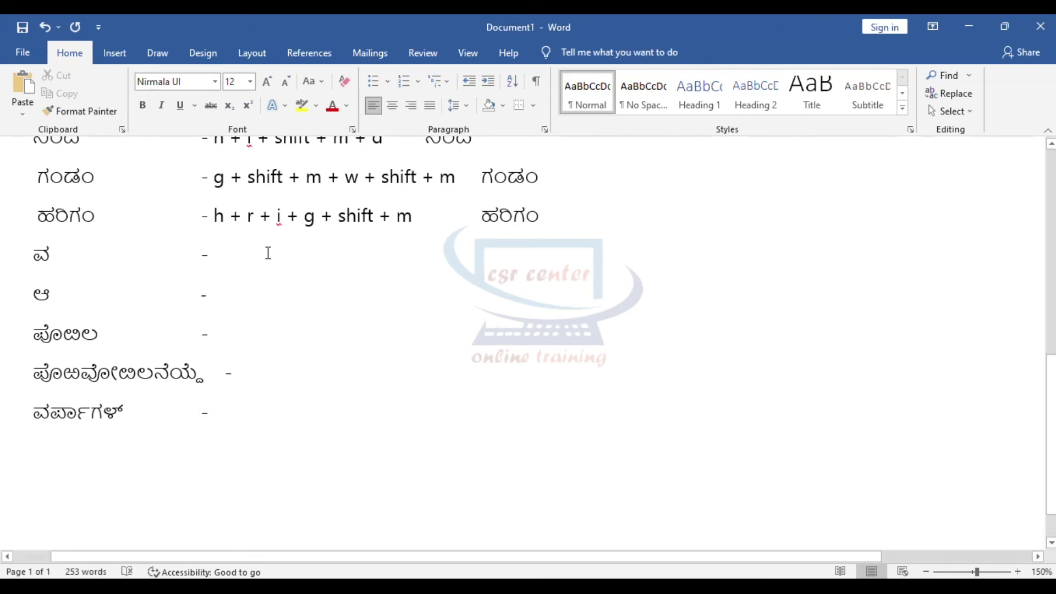
{"action": "left_click", "coordinate": [230, 260]}
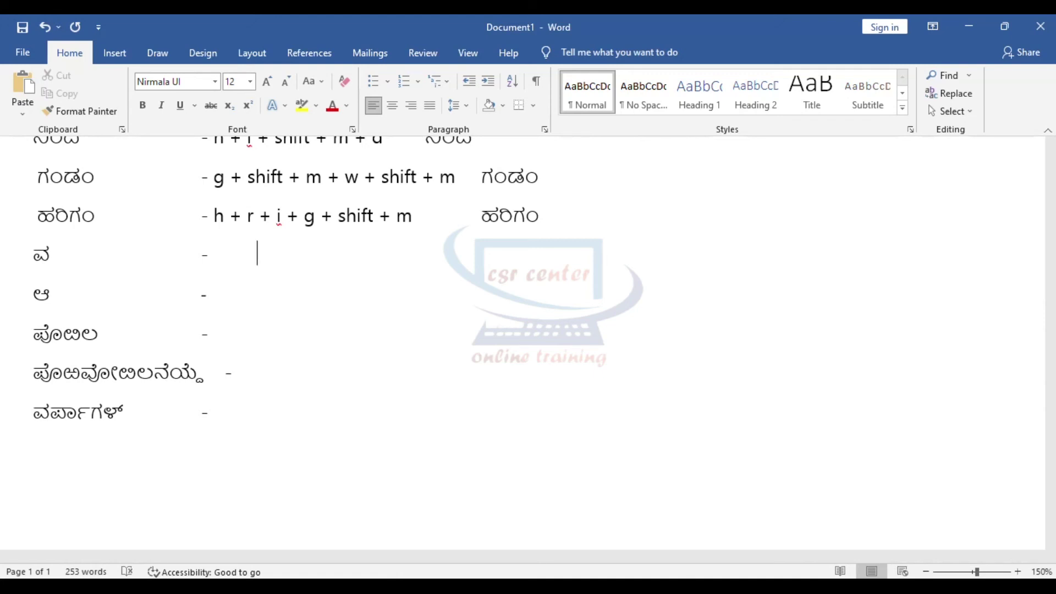
Step: Add 'v' and the retyped ವ to the ವ row, then begin the ಆ row with 'shift + a'
{"action": "key", "text": "Tab"}
{"action": "type", "text": "v ವ"}
{"action": "left_click", "coordinate": [222, 297]}
{"action": "key", "text": "Tab"}
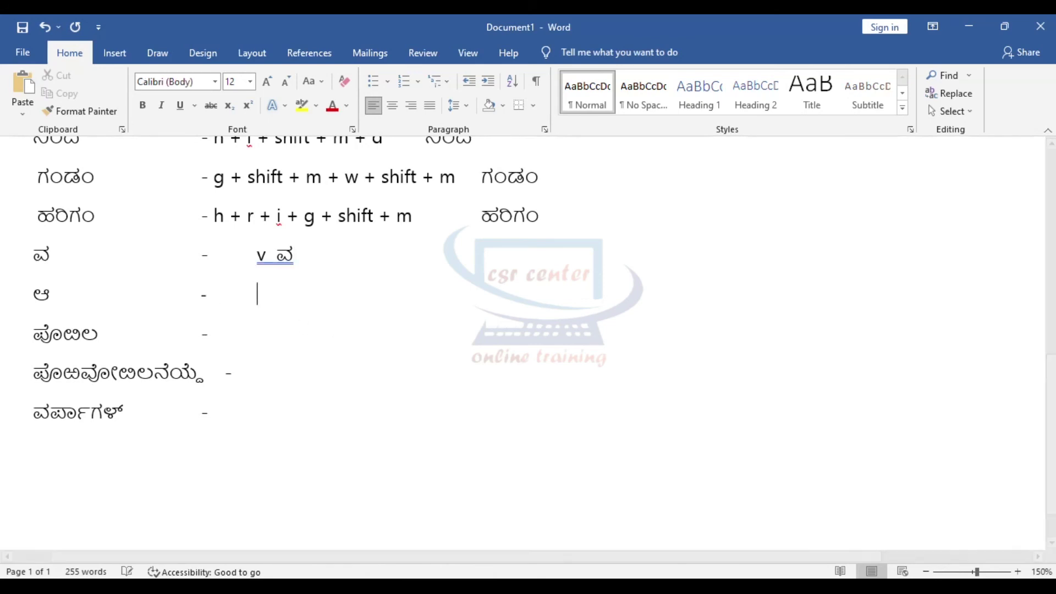
Step: Finish the ಆ row with its retyped letter and begin the next row with 'p + o +'
{"action": "type", "text": "shift + a ಆ"}
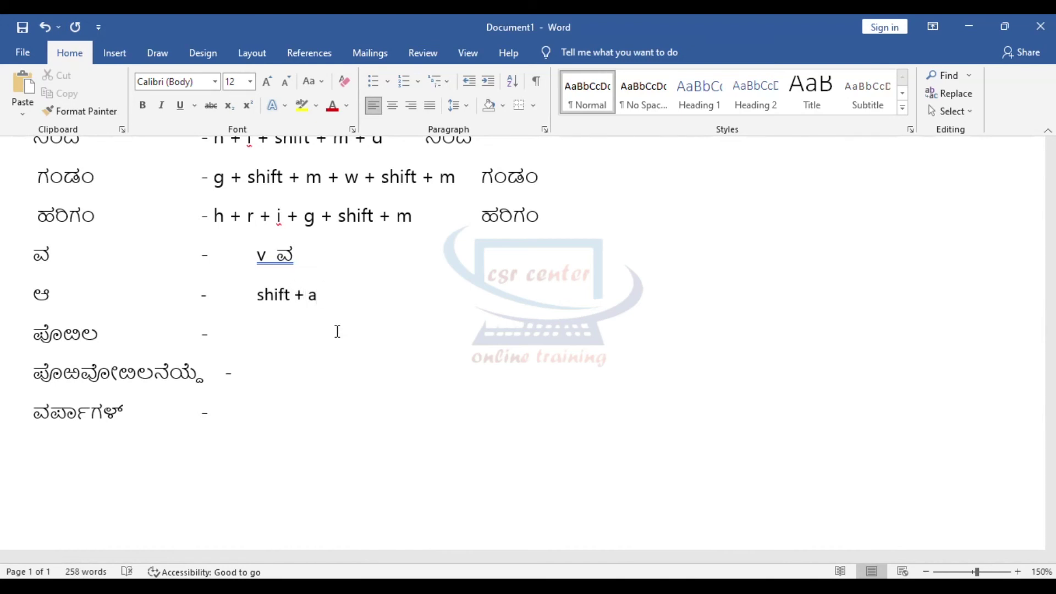
Step: Add 'v' and the retyped ವ to the ವ row, then begin the ಆ row with 'shift + a'
Step: Finish the ಆ row with its retyped letter and begin the next row with 'p + o +'
{"action": "type", "text": "        ಆ"}
{"action": "left_click", "coordinate": [337, 331]}
{"action": "type", "text": "p + "}
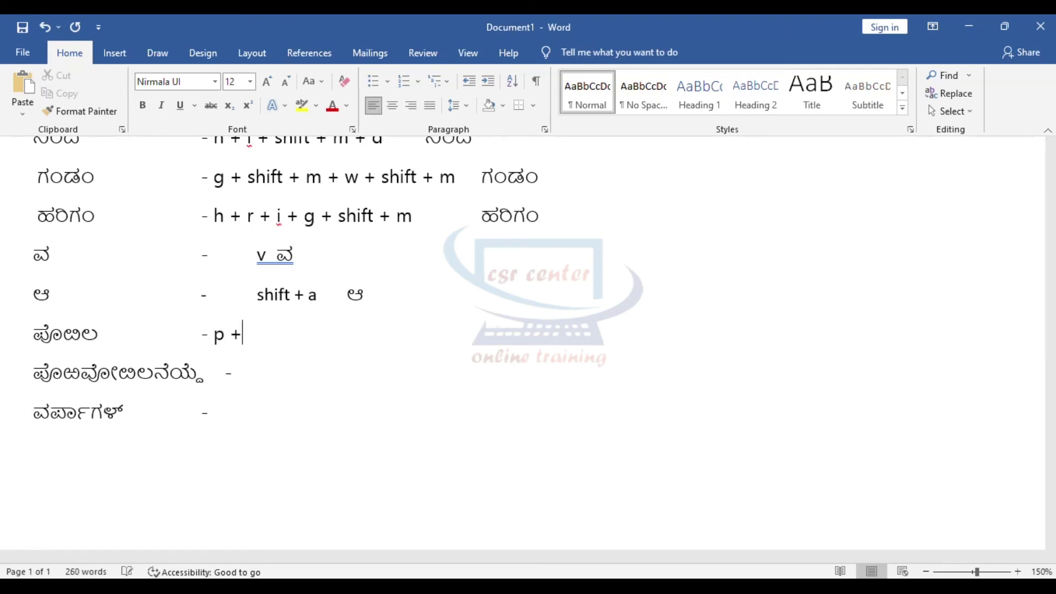
{"action": "type", "text": "o +"}
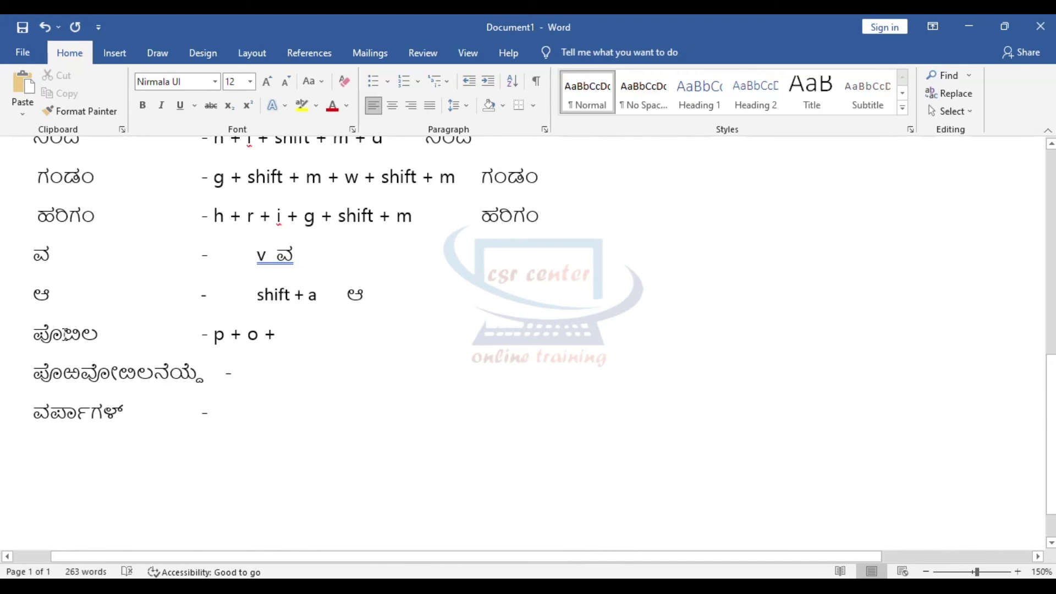
{"action": "left_click_drag", "start_coordinate": [63, 336], "coordinate": [83, 336]}
Step: Extend the keystrokes with 'shift + l + shift + x + l' and retype ಪೊಳಿಲ beside them
{"action": "left_click", "coordinate": [295, 335]}
{"action": "type", "text": "shift +"}
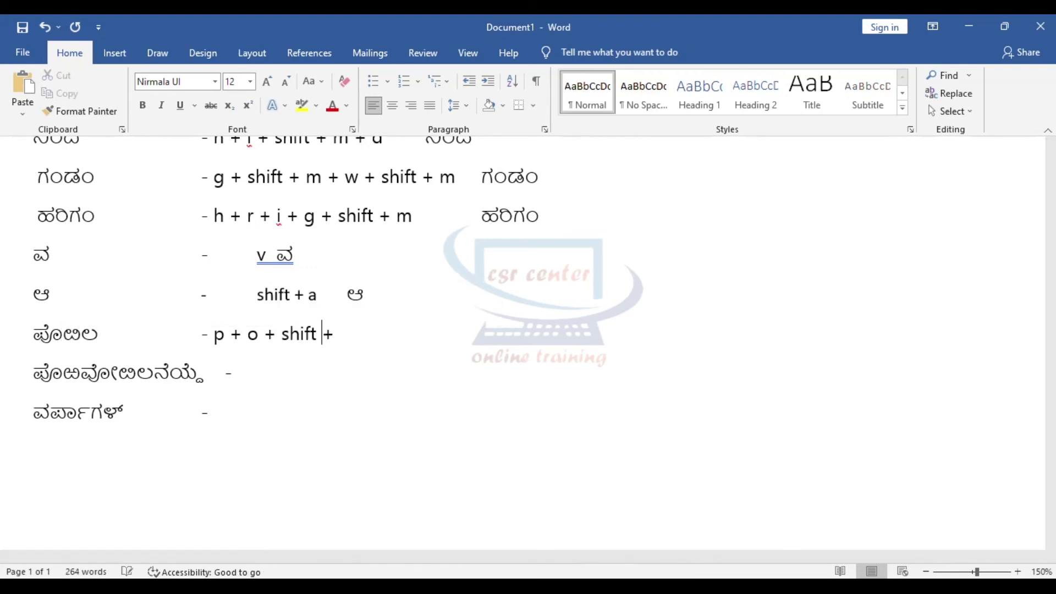
{"action": "type", "text": " l + shift + l + shift"}
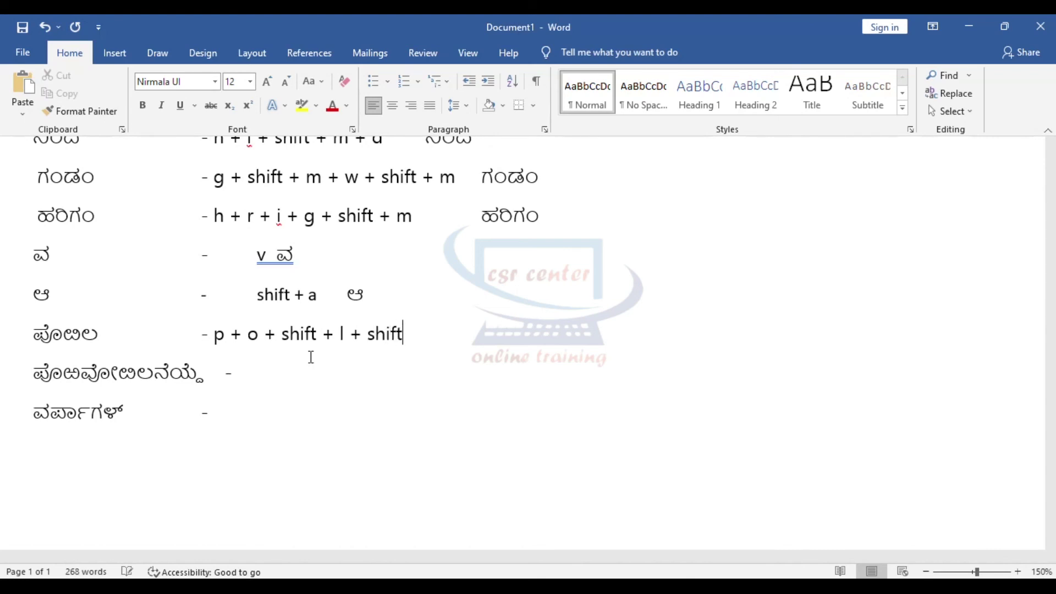
{"action": "type", "text": "x +"}
{"action": "left_click_drag", "start_coordinate": [98, 339], "coordinate": [83, 338]}
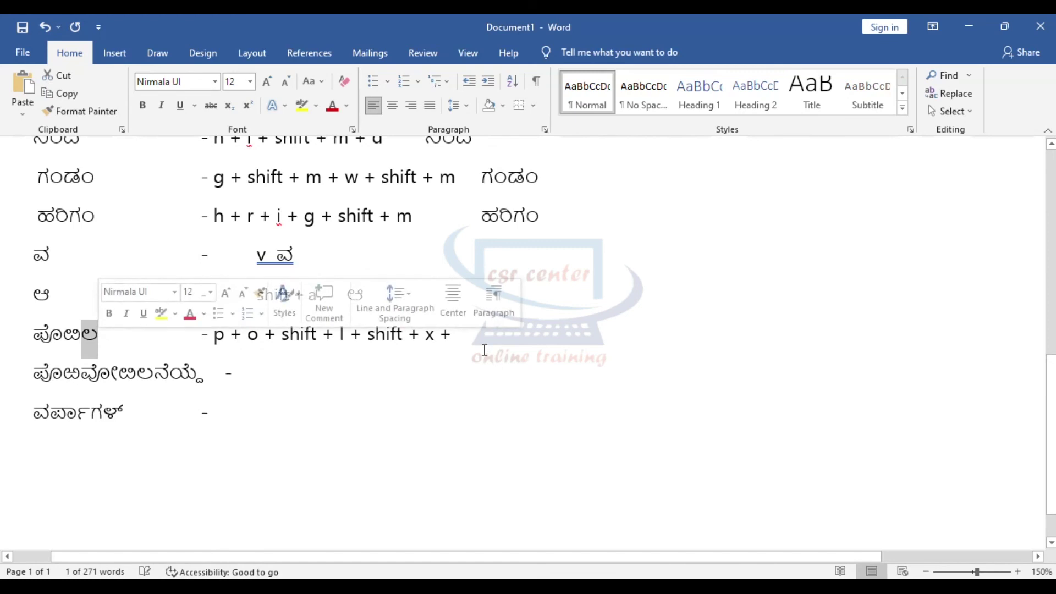
{"action": "left_click", "coordinate": [472, 339]}
{"action": "type", "text": "l"}
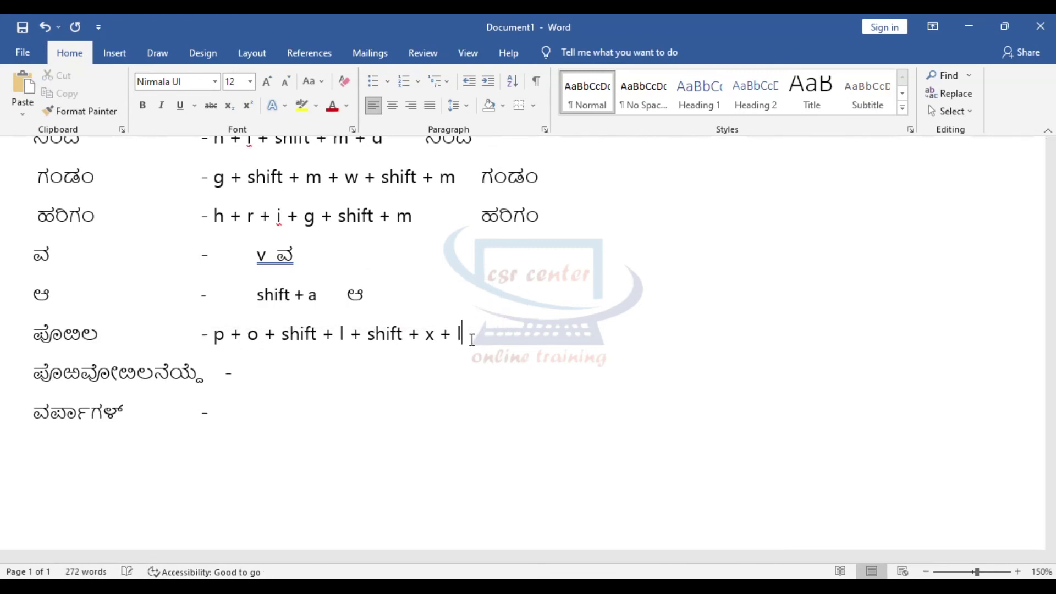
{"action": "type", "text": "      ಪೊಳಿಲ"}
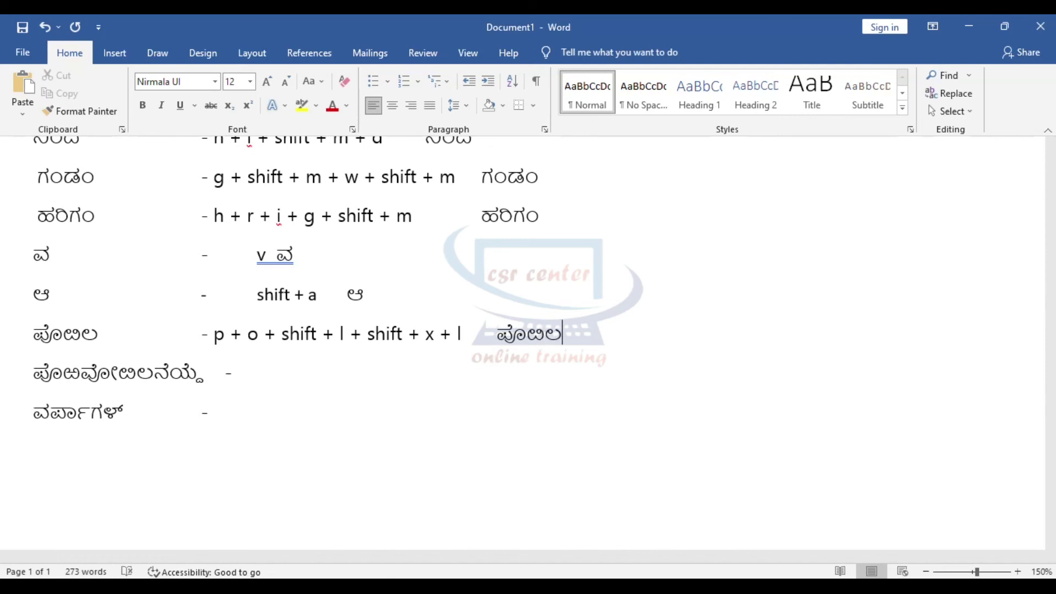
{"action": "left_click", "coordinate": [376, 381]}
Step: Begin the long eighth word's keystrokes with 'p + o + r + shift + x + v + shift + o +'
{"action": "left_click_drag", "start_coordinate": [34, 379], "coordinate": [63, 380]}
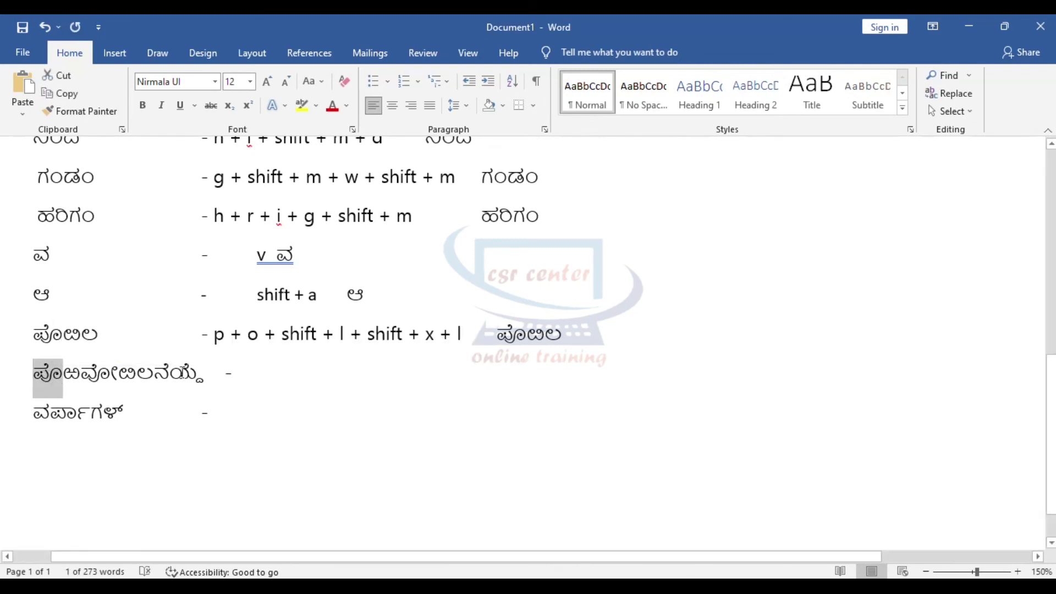
{"action": "left_click", "coordinate": [258, 380]}
{"action": "type", "text": "p"}
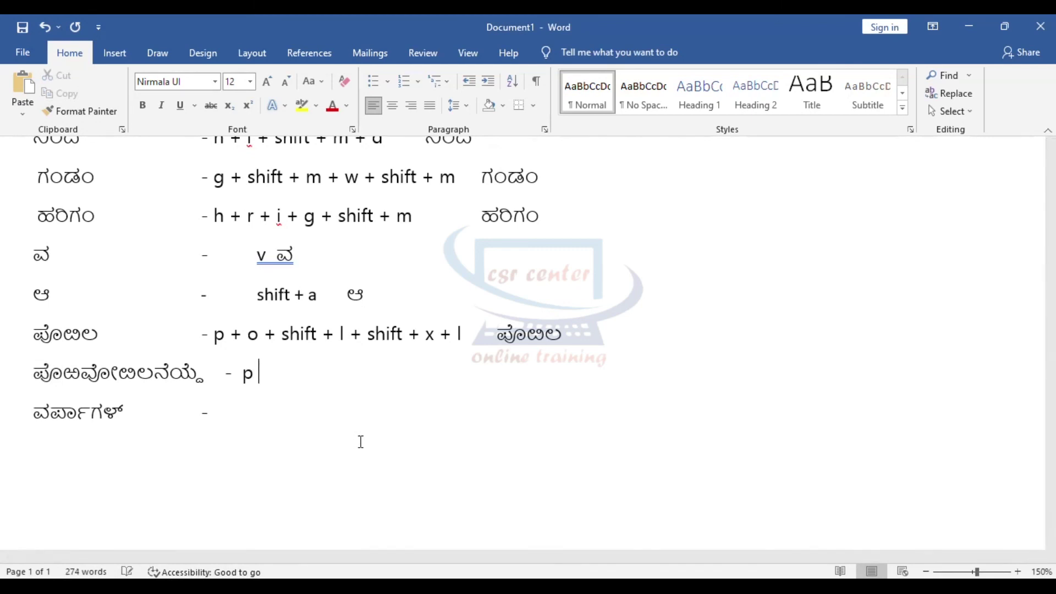
{"action": "type", "text": " + o +"}
{"action": "type", "text": "r + shift + x +"}
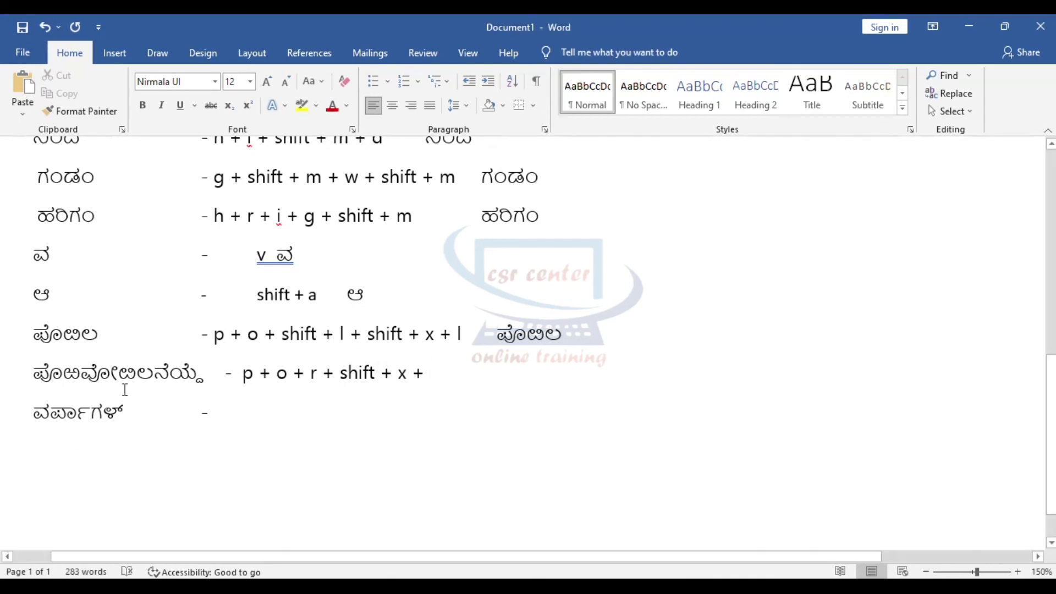
{"action": "left_click_drag", "start_coordinate": [91, 374], "coordinate": [100, 372]}
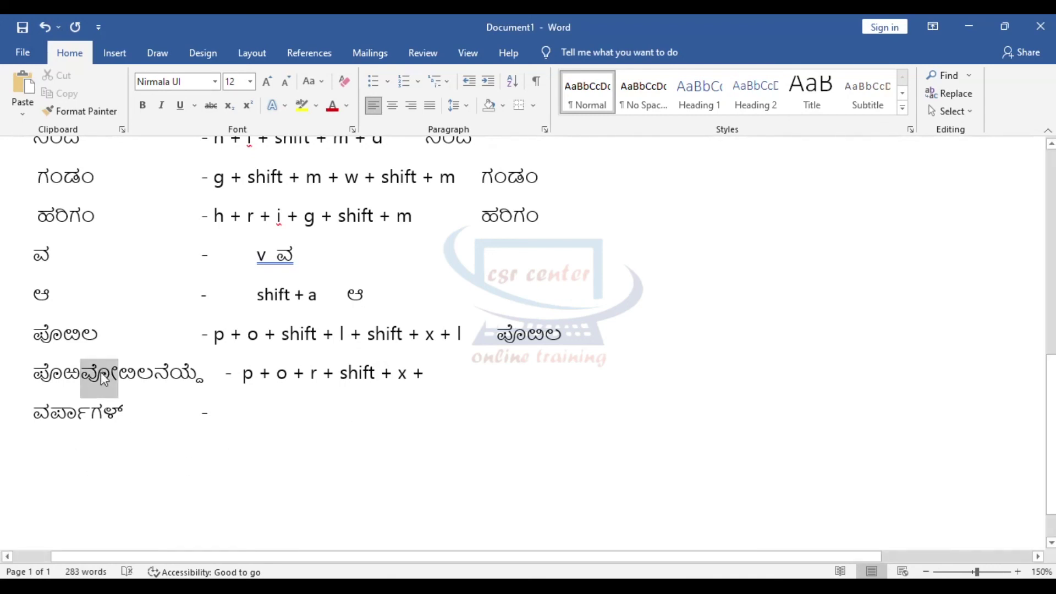
{"action": "left_click", "coordinate": [448, 376]}
{"action": "type", "text": "v + "}
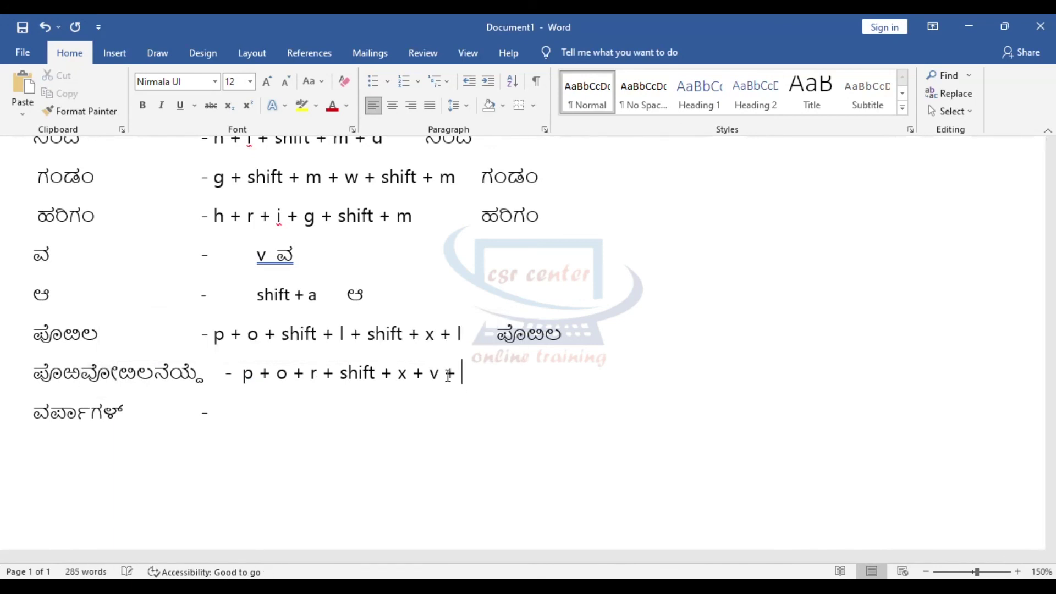
{"action": "type", "text": "shift + o +"}
Step: Continue the eighth word's sequence with 'shift + l + shift + x + l +'
{"action": "left_click_drag", "start_coordinate": [122, 379], "coordinate": [136, 379]}
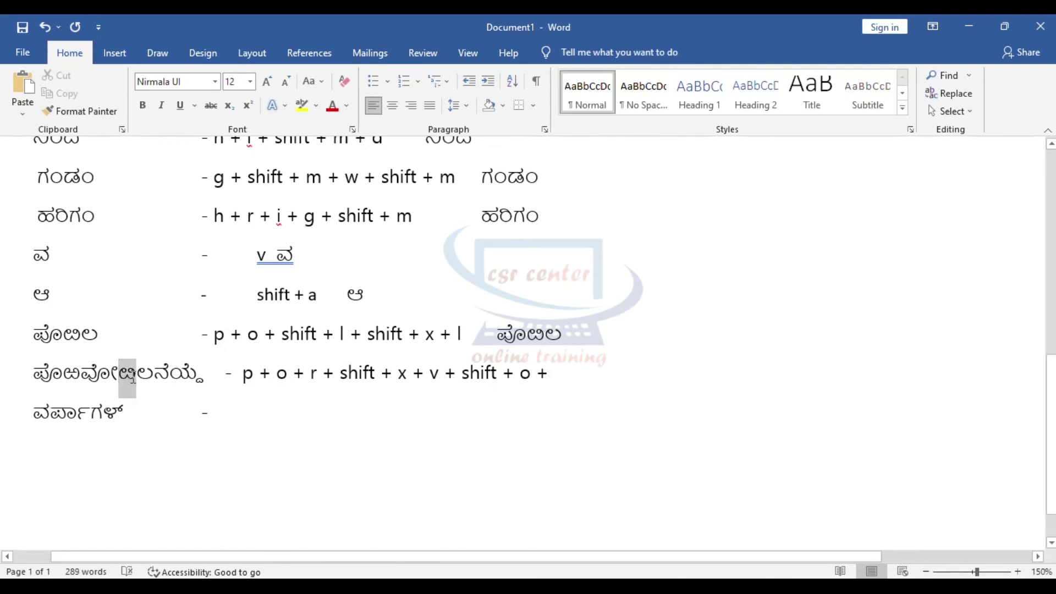
{"action": "left_click", "coordinate": [567, 381]}
{"action": "type", "text": "shift + "}
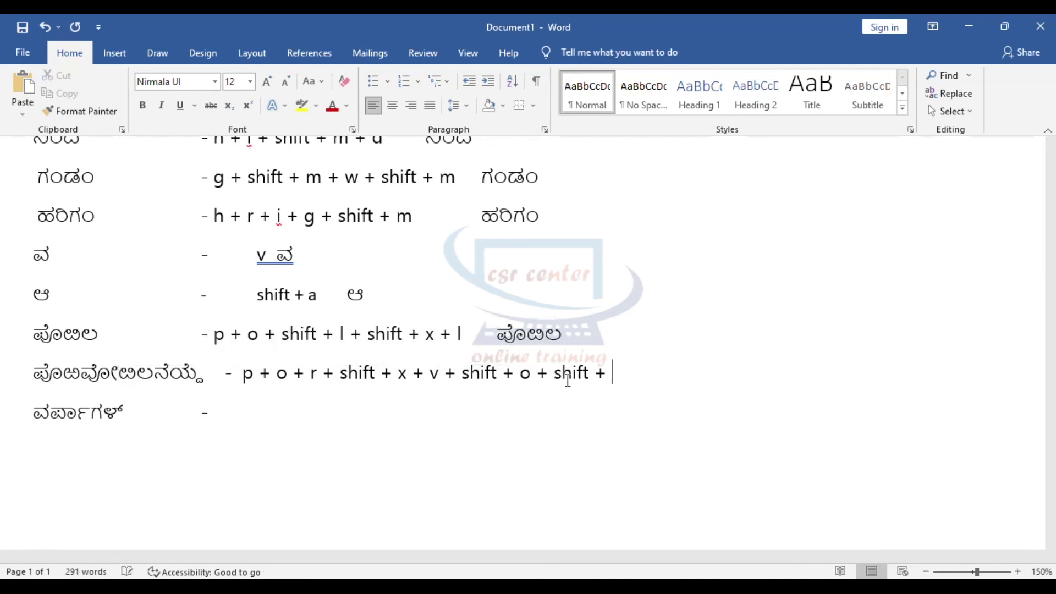
{"action": "type", "text": "l + "}
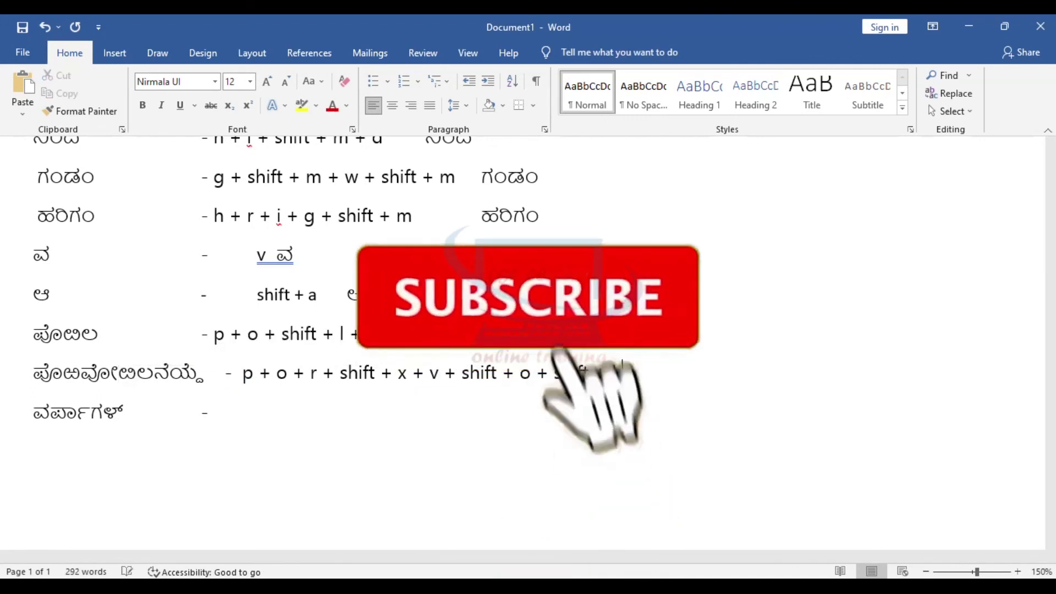
{"action": "type", "text": "shift + "}
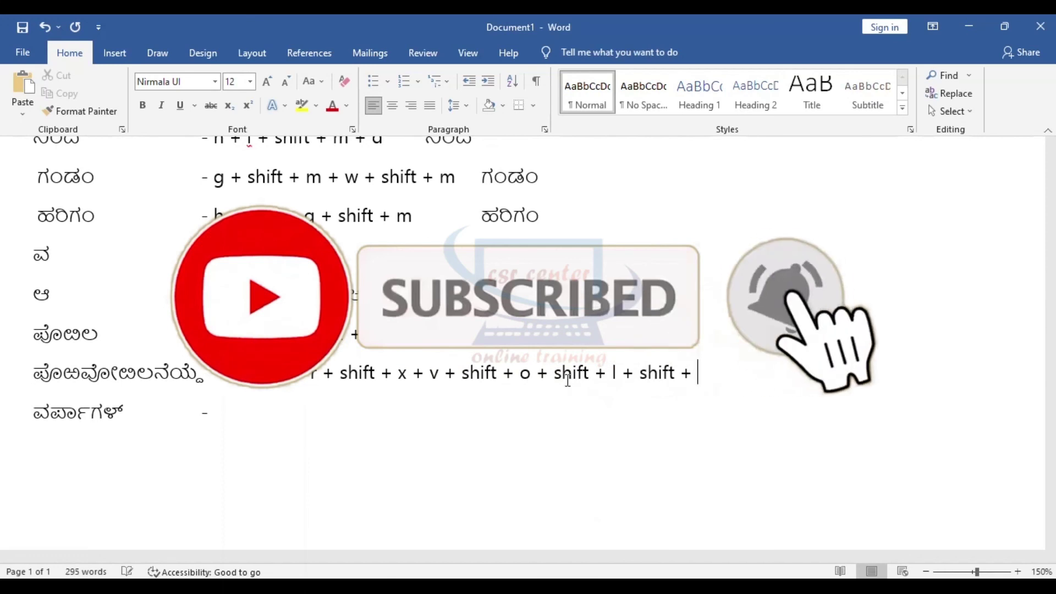
{"action": "type", "text": "x"}
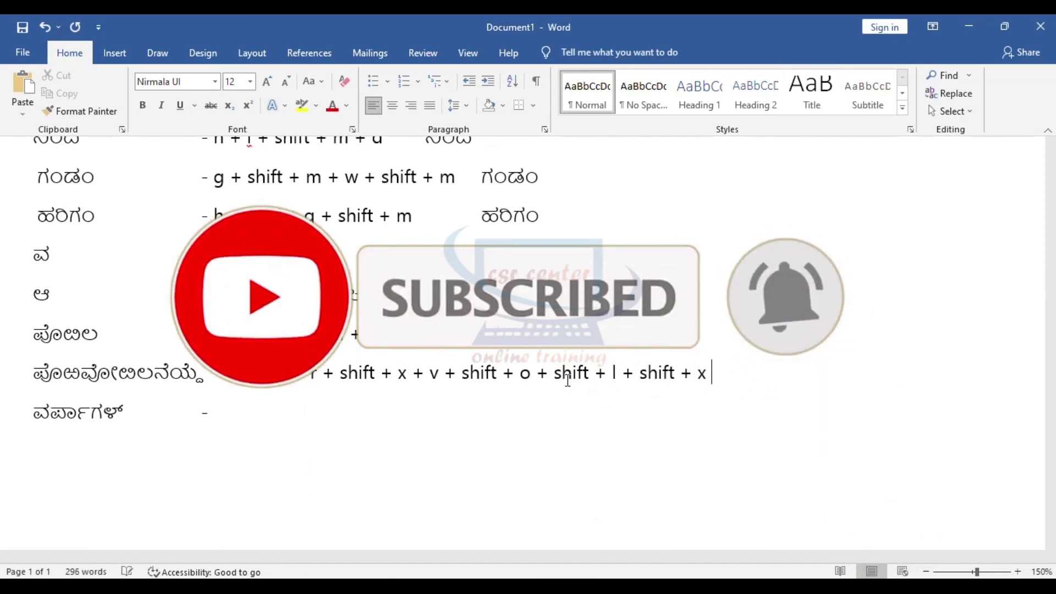
{"action": "type", "text": " +"}
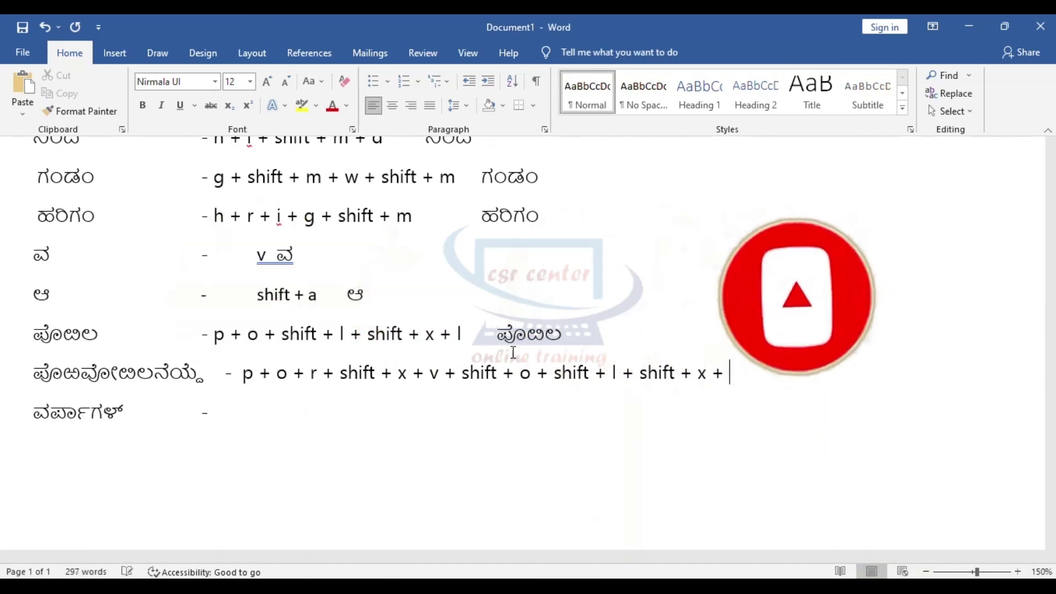
{"action": "left_click_drag", "start_coordinate": [137, 374], "coordinate": [153, 374]}
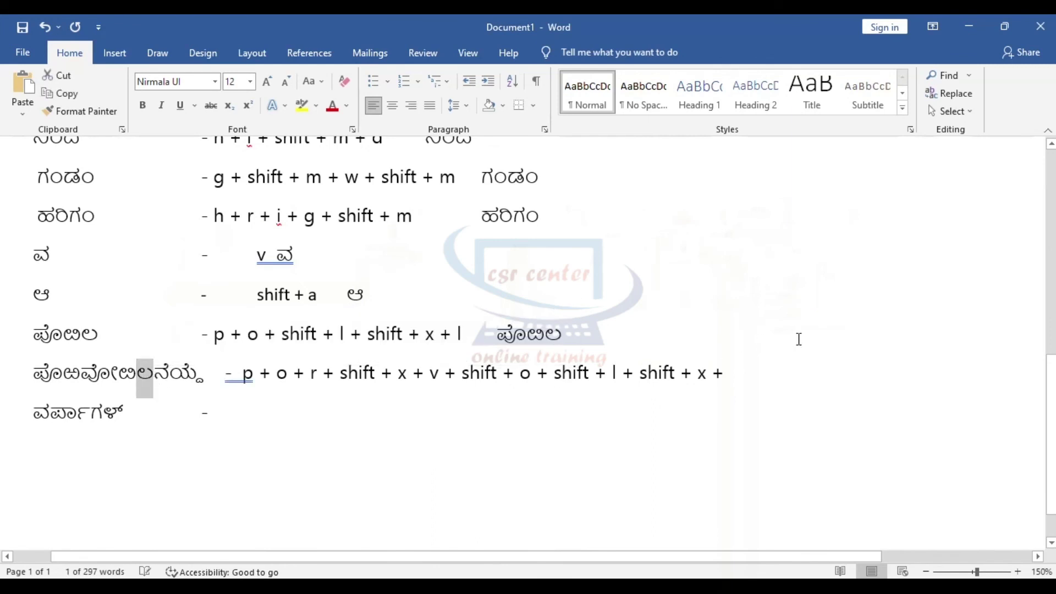
{"action": "left_click", "coordinate": [738, 374]}
{"action": "type", "text": "l +"}
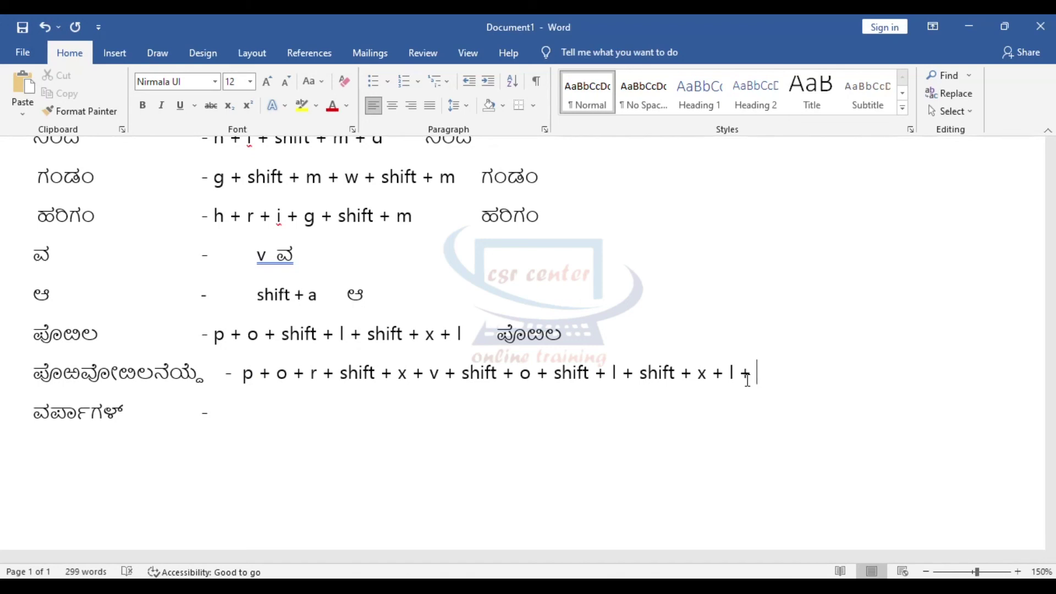
Step: Finish the eighth word's sequence with 'n + e + y + f + d + e'
{"action": "left_click_drag", "start_coordinate": [153, 377], "coordinate": [169, 378]}
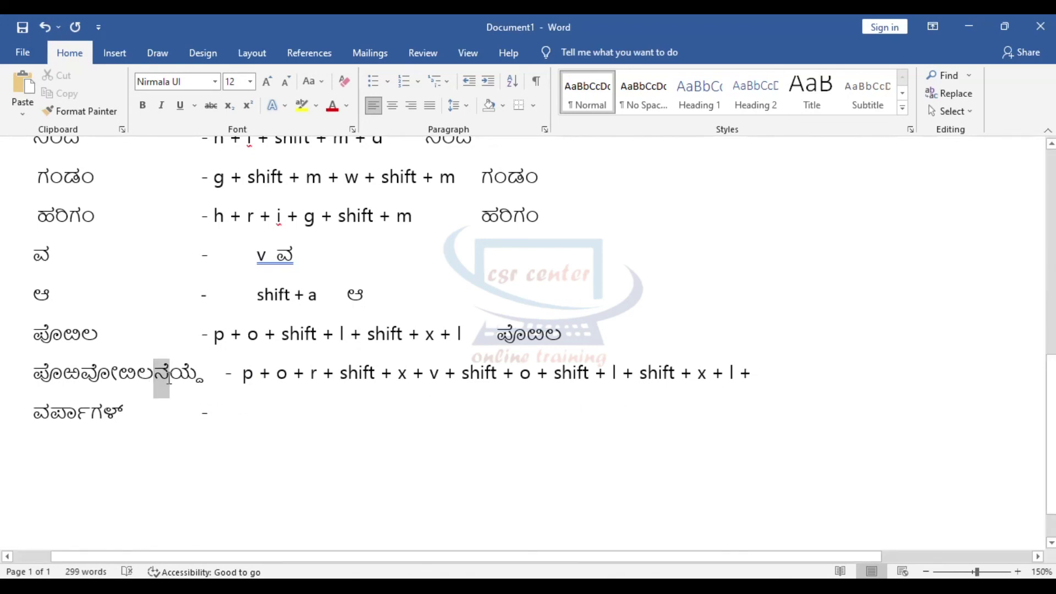
{"action": "left_click", "coordinate": [781, 375]}
{"action": "type", "text": "n + e +"}
{"action": "type", "text": "y"}
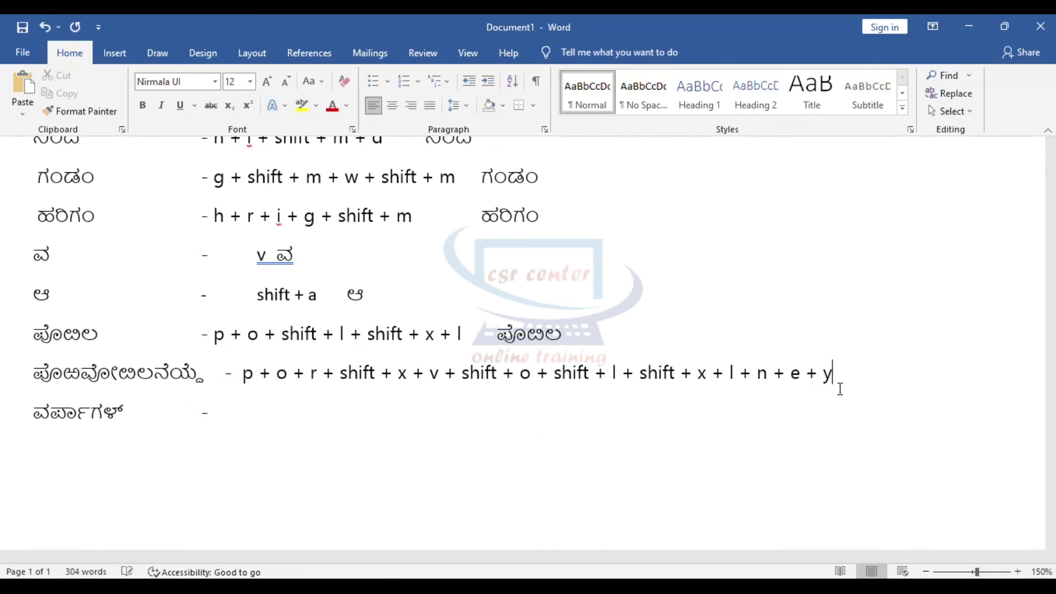
{"action": "type", "text": " + f + d + e"}
{"action": "left_click_drag", "start_coordinate": [238, 380], "coordinate": [935, 374]}
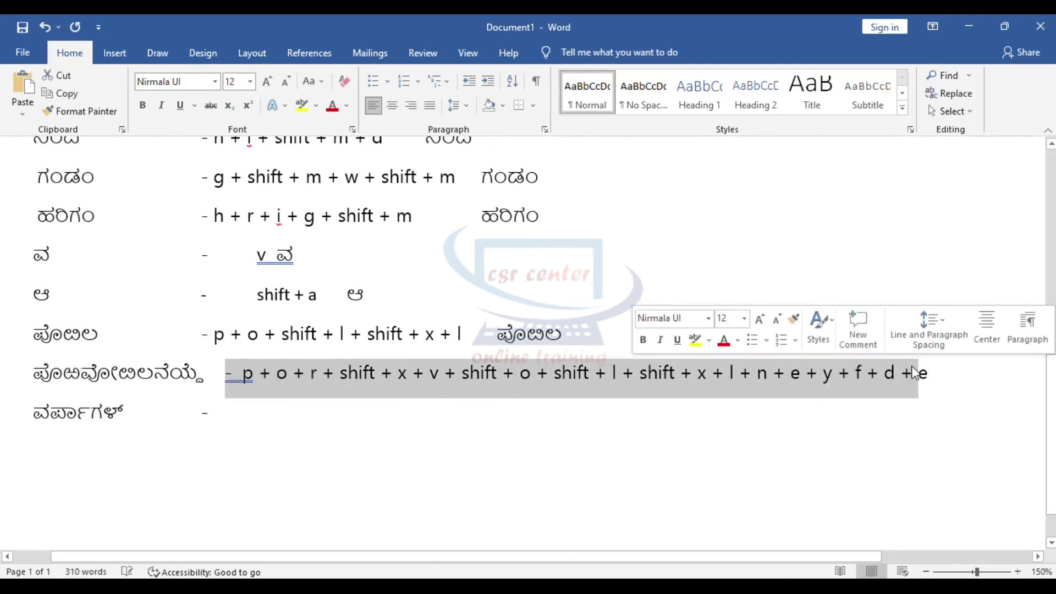
{"action": "left_click", "coordinate": [960, 399]}
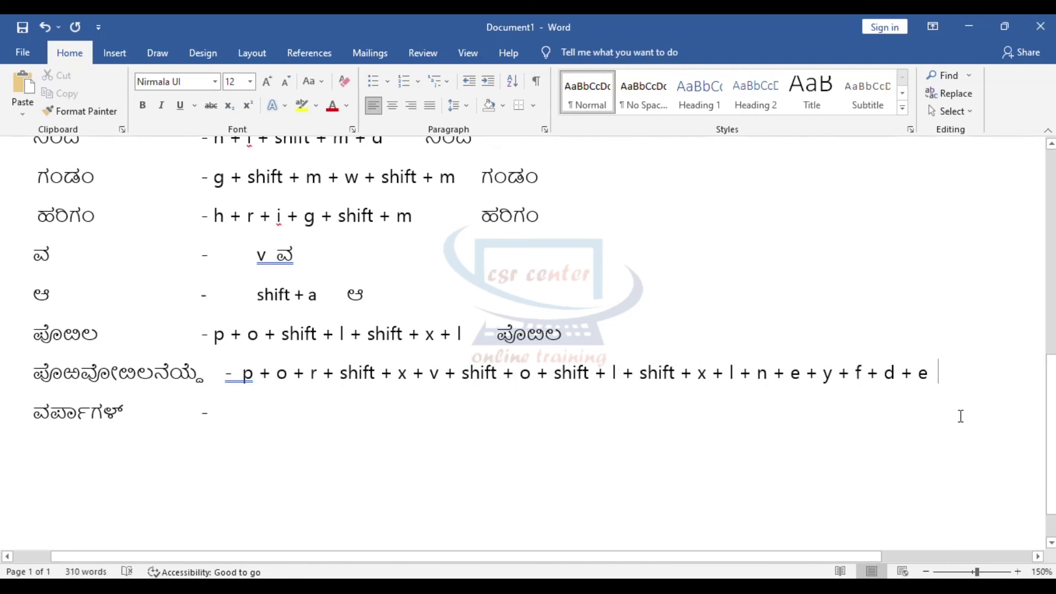
Step: Type the long eighth word in Kannada after its keystroke sequence, using shift+x for ಱ
{"action": "type", "text": "ಪೊರ"}
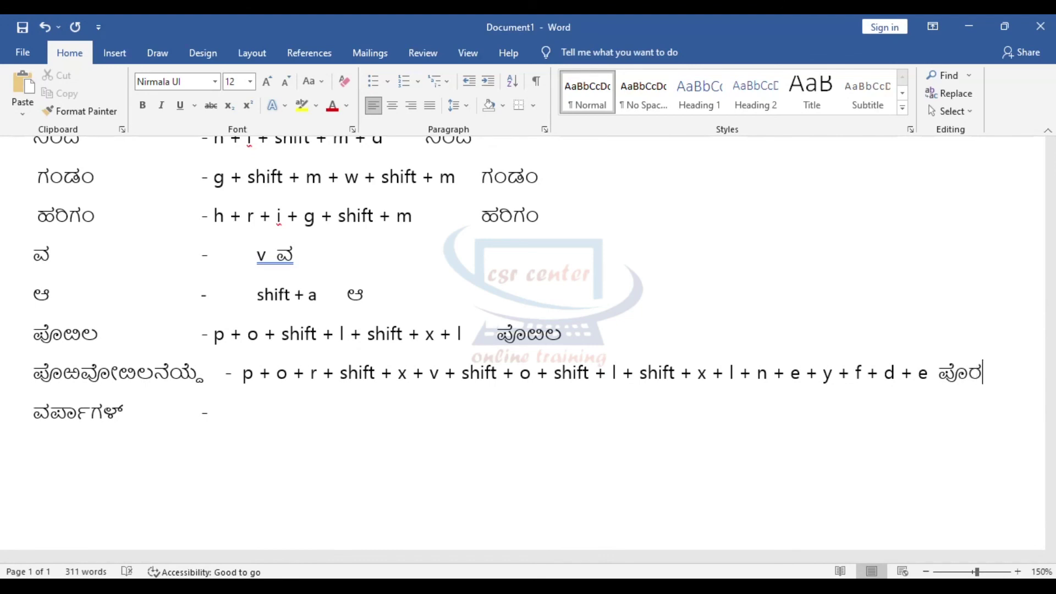
{"action": "key", "text": "shift+x"}
{"action": "type", "text": "ವೋ"}
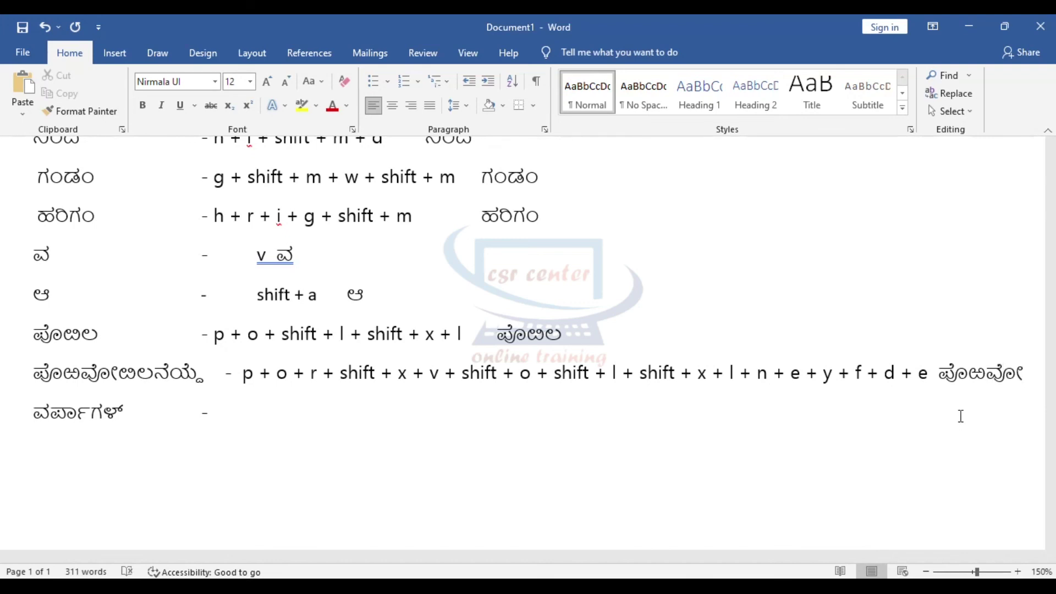
{"action": "type", "text": "ಳ X"}
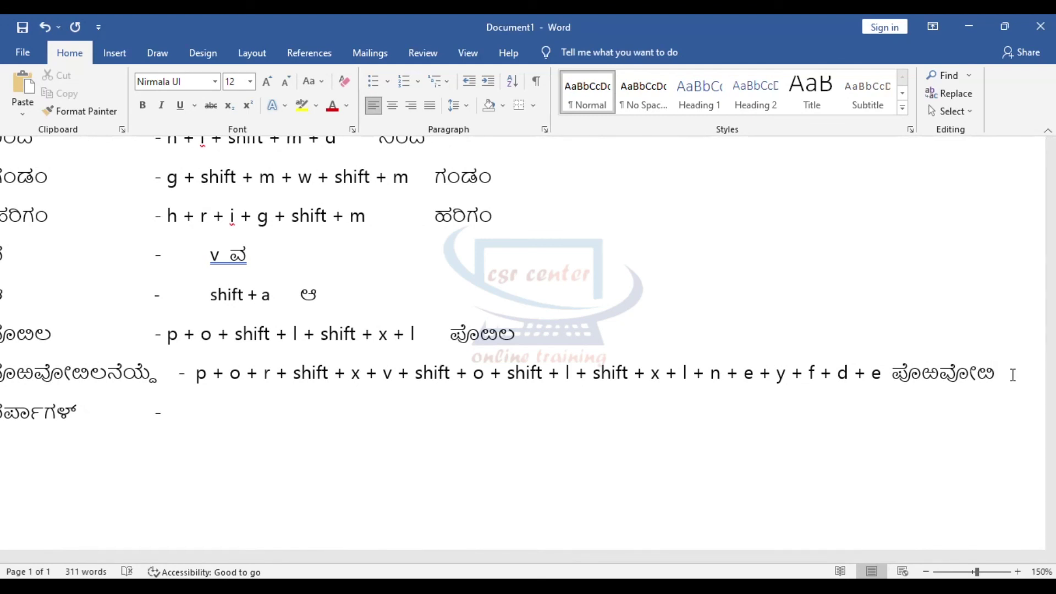
{"action": "type", "text": "lneyf"}
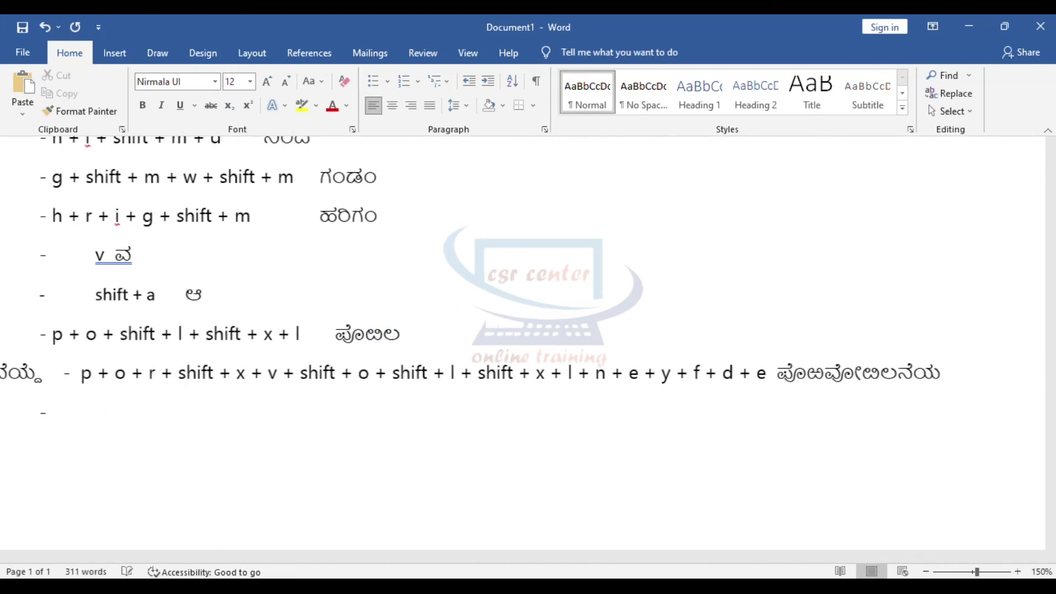
{"action": "type", "text": "d"}
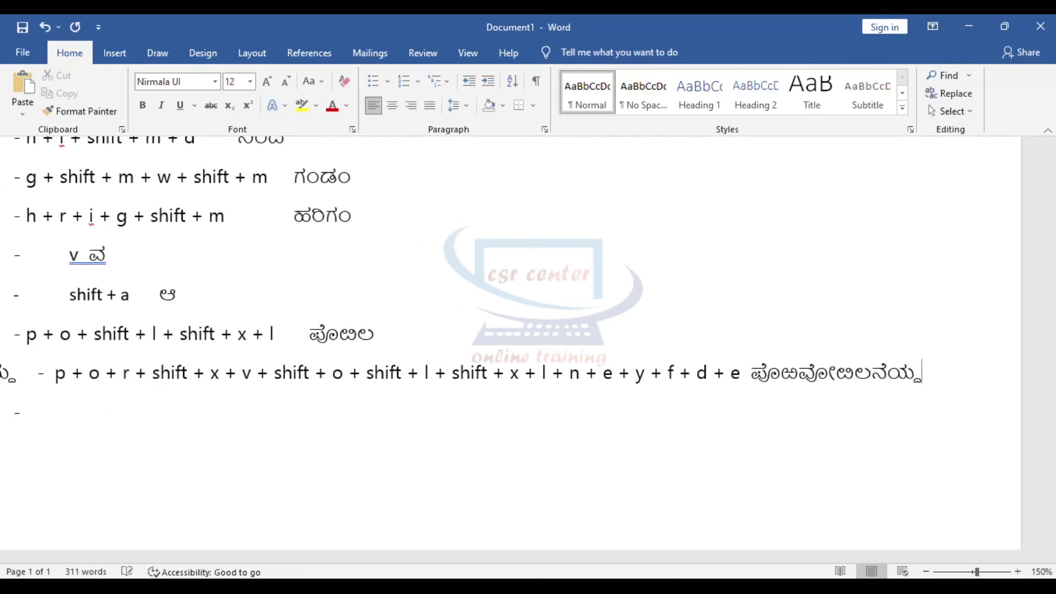
Step: Select the original and retyped copies of the long word to compare them
{"action": "scroll", "coordinate": [511, 341], "scroll_direction": "down", "scroll_amount": 2}
{"action": "left_click_drag", "start_coordinate": [5, 372], "coordinate": [156, 373]}
{"action": "double_click", "coordinate": [864, 372]}
{"action": "left_click_drag", "start_coordinate": [5, 372], "coordinate": [154, 373]}
{"action": "left_click", "coordinate": [559, 446]}
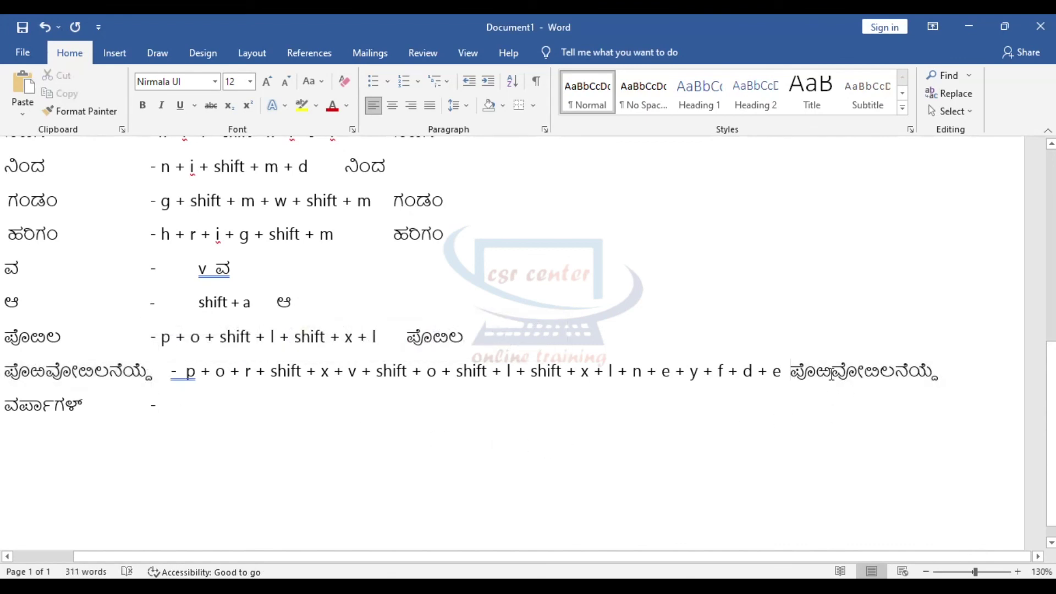
{"action": "left_click_drag", "start_coordinate": [831, 373], "coordinate": [934, 374]}
{"action": "left_click", "coordinate": [184, 405]}
Step: Start the last line's keystrokes with 'v + r + f + p + a'
{"action": "scroll", "coordinate": [182, 432], "scroll_direction": "up", "scroll_amount": 2}
{"action": "left_click_drag", "start_coordinate": [266, 556], "coordinate": [214, 557]}
{"action": "left_click_drag", "start_coordinate": [71, 409], "coordinate": [126, 410]}
{"action": "left_click", "coordinate": [295, 436]}
{"action": "type", "text": "v +"}
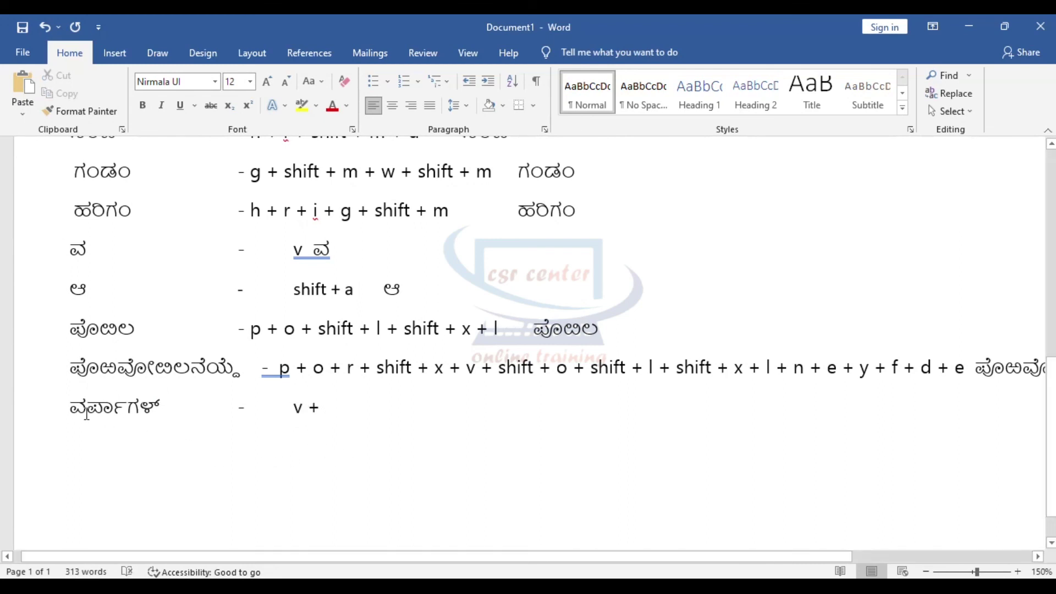
{"action": "left_click_drag", "start_coordinate": [86, 413], "coordinate": [122, 413]}
{"action": "left_click", "coordinate": [370, 437]}
{"action": "type", "text": "r + "}
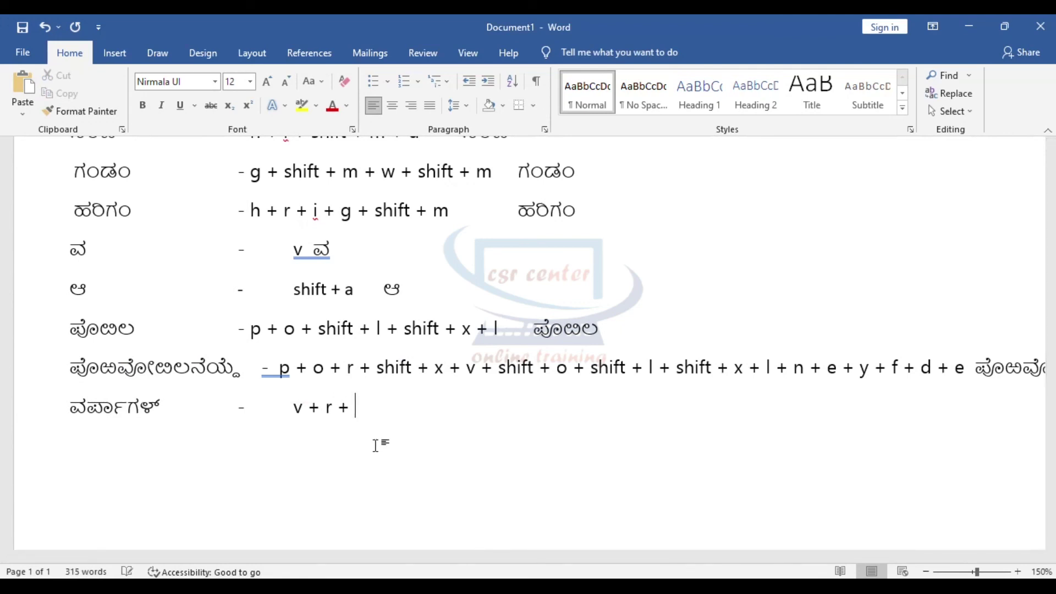
{"action": "type", "text": "f + p + a"}
Step: Complete the last sequence with '+ g + shift + l + f' and add a tab gap
{"action": "left_click_drag", "start_coordinate": [128, 410], "coordinate": [144, 412]}
{"action": "left_click", "coordinate": [520, 460]}
{"action": "type", "text": "+ g"}
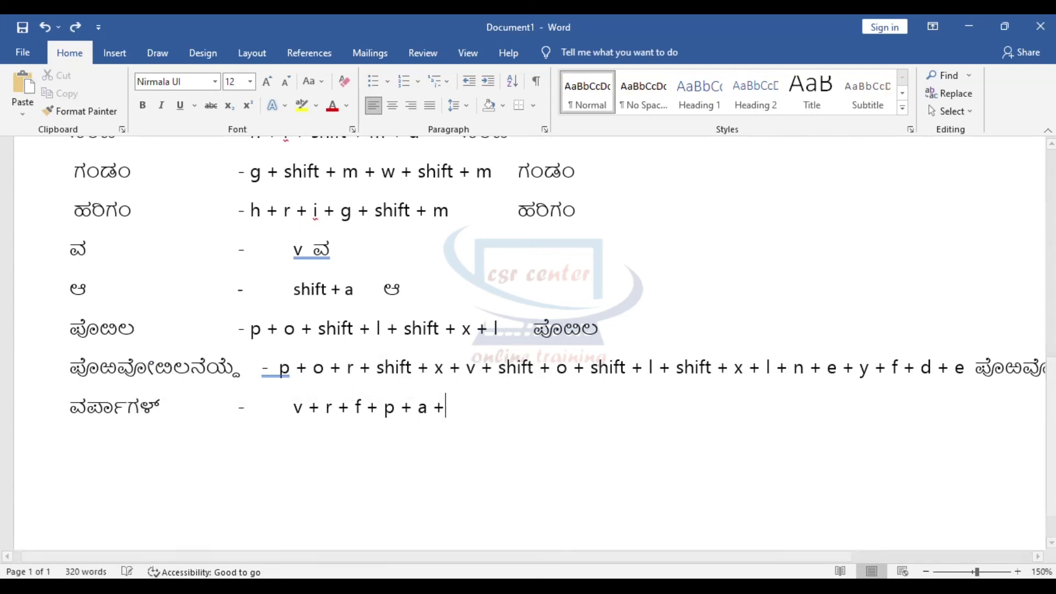
{"action": "type", "text": " +"}
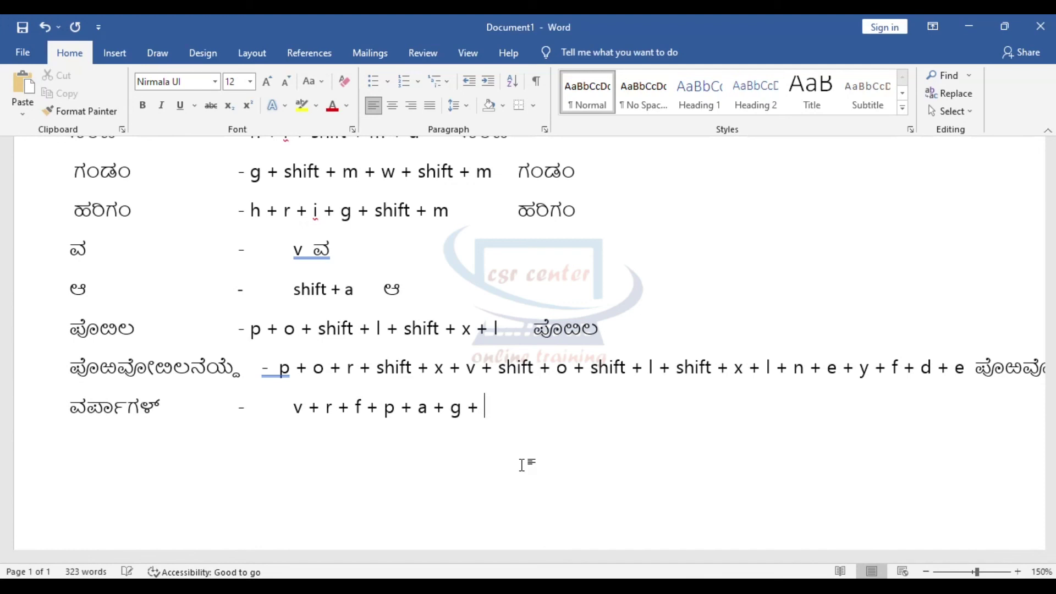
{"action": "left_click_drag", "start_coordinate": [145, 413], "coordinate": [160, 414]}
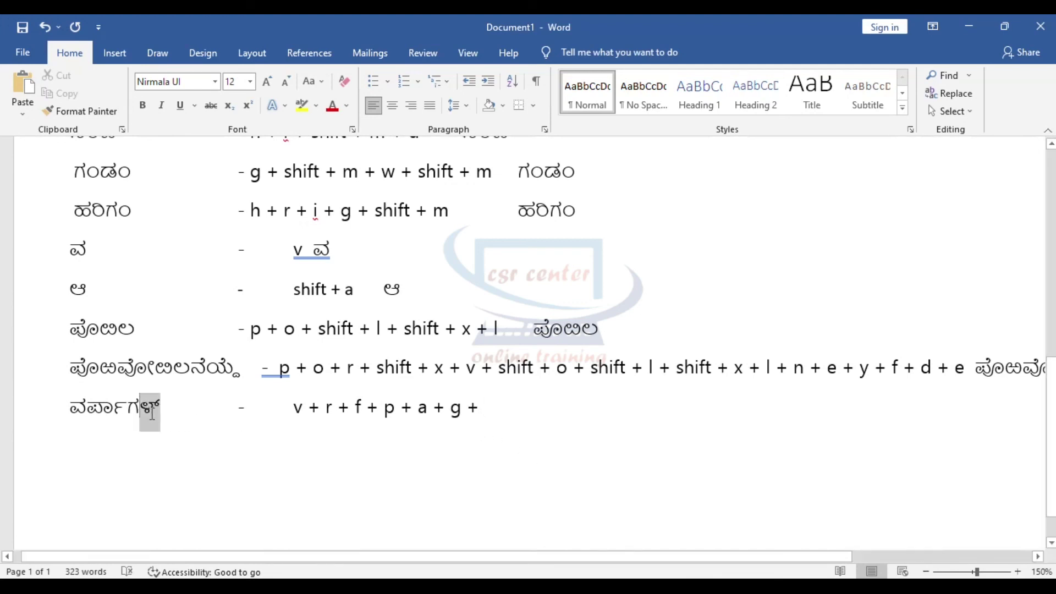
{"action": "left_click", "coordinate": [524, 424]}
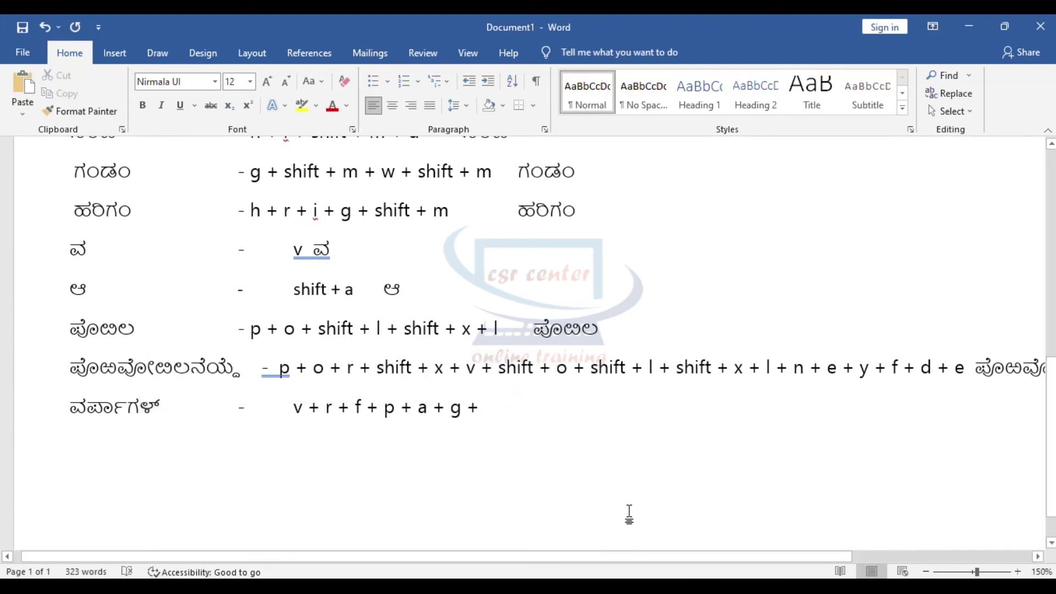
{"action": "type", "text": "shift + l"}
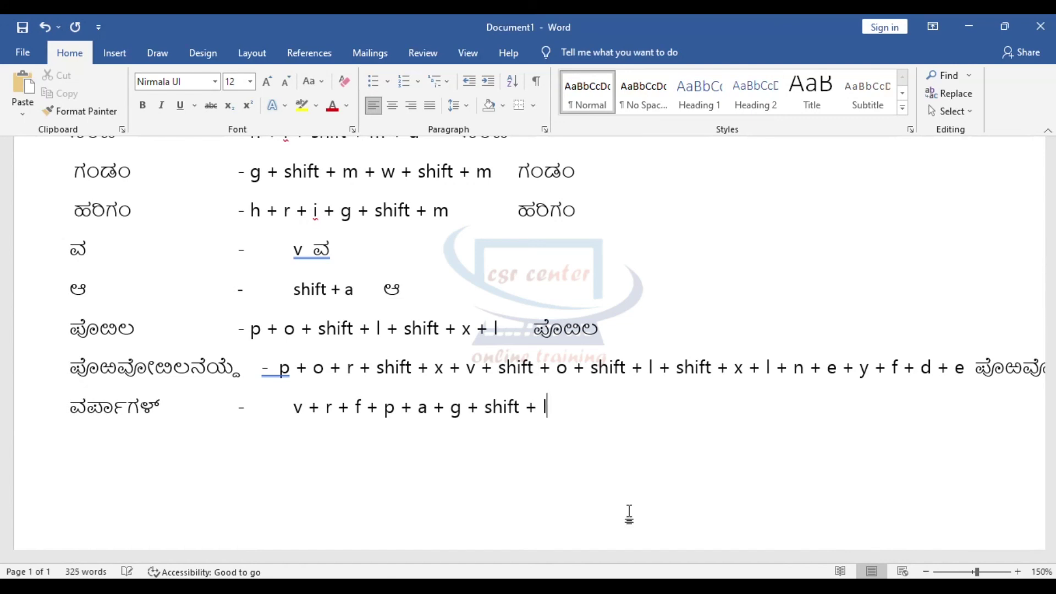
{"action": "type", "text": " + f"}
{"action": "key", "text": "Tab"}
Step: Type ವರ್ಪಾಗಳ್ in Kannada after the last keystroke sequence
{"action": "left_click_drag", "start_coordinate": [293, 408], "coordinate": [551, 409]}
{"action": "left_click", "coordinate": [613, 411]}
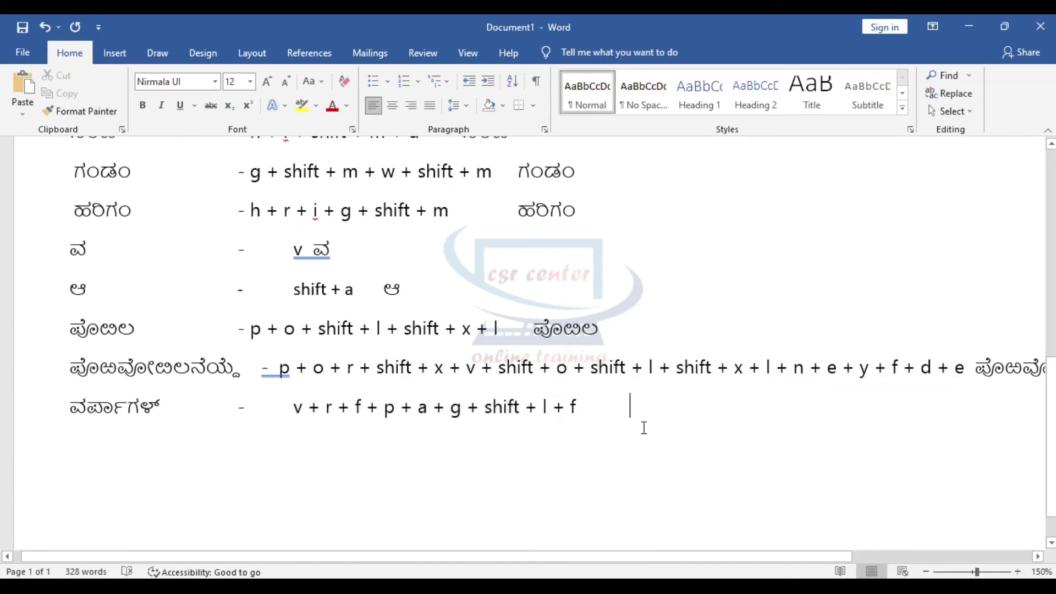
{"action": "type", "text": "ವರ"}
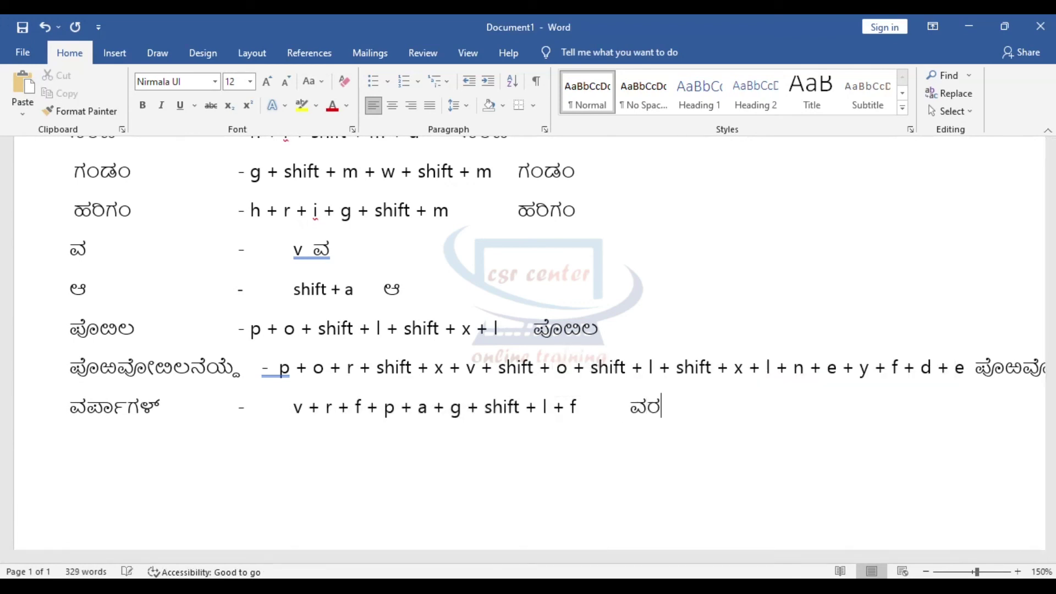
{"action": "type", "text": "್ಪಾಗಳ್"}
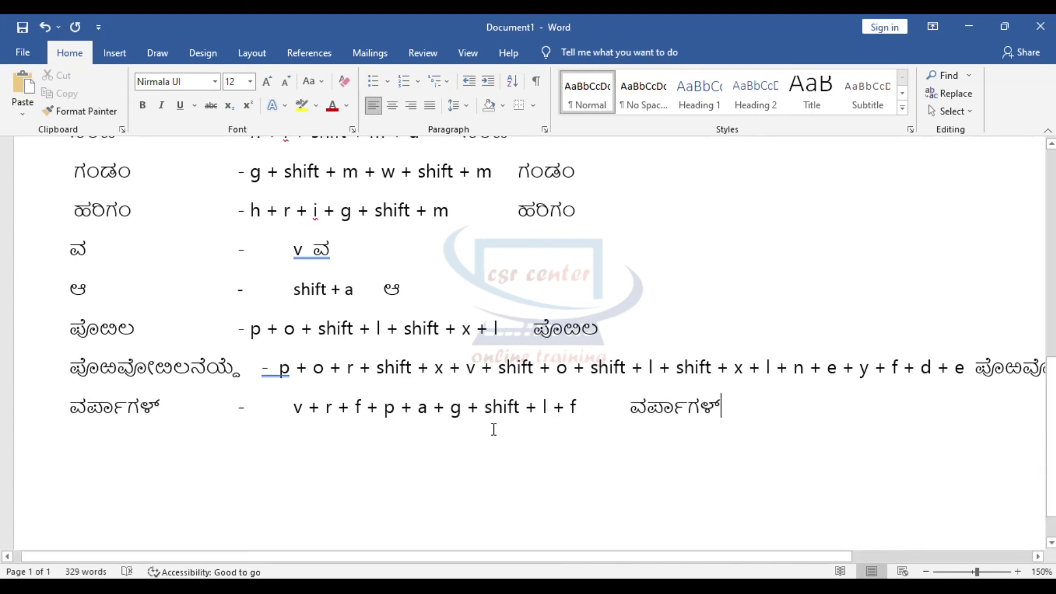
{"action": "scroll", "coordinate": [554, 424], "scroll_direction": "down", "scroll_amount": 4}
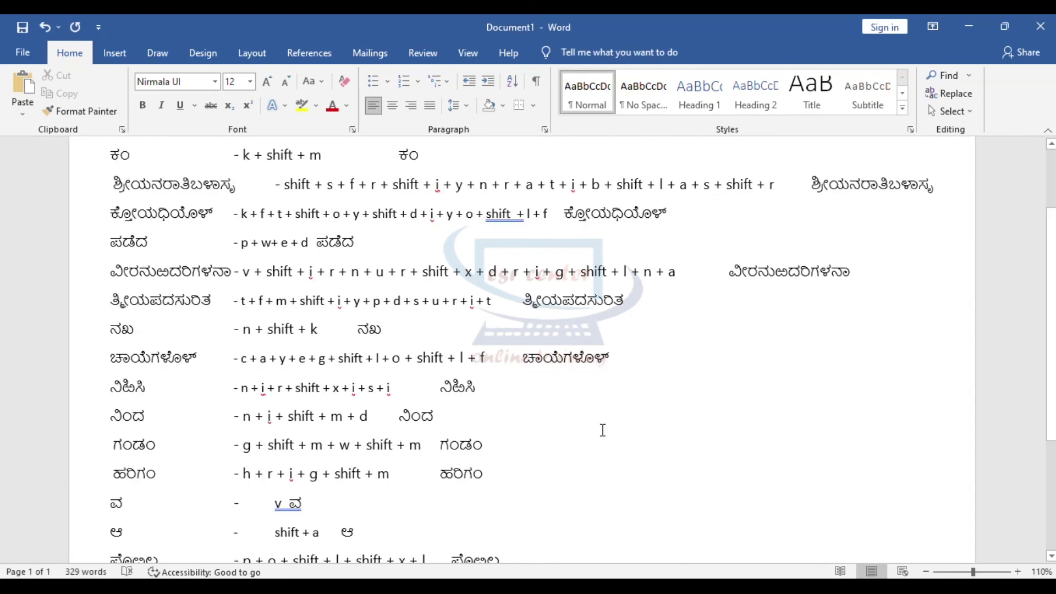